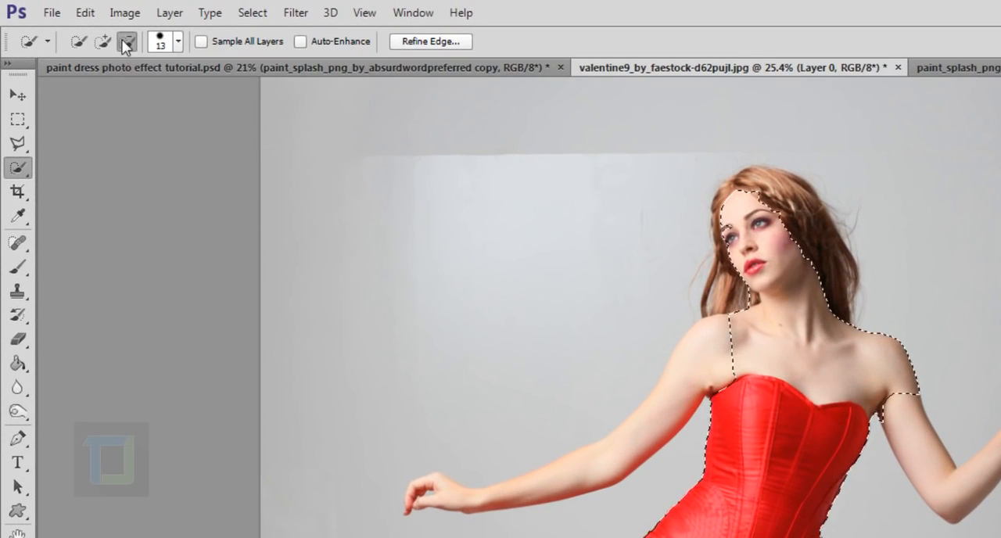
- Add the model's arm and hand on the photo's left side to the selection with the Quick Selection tool
click(101, 40)
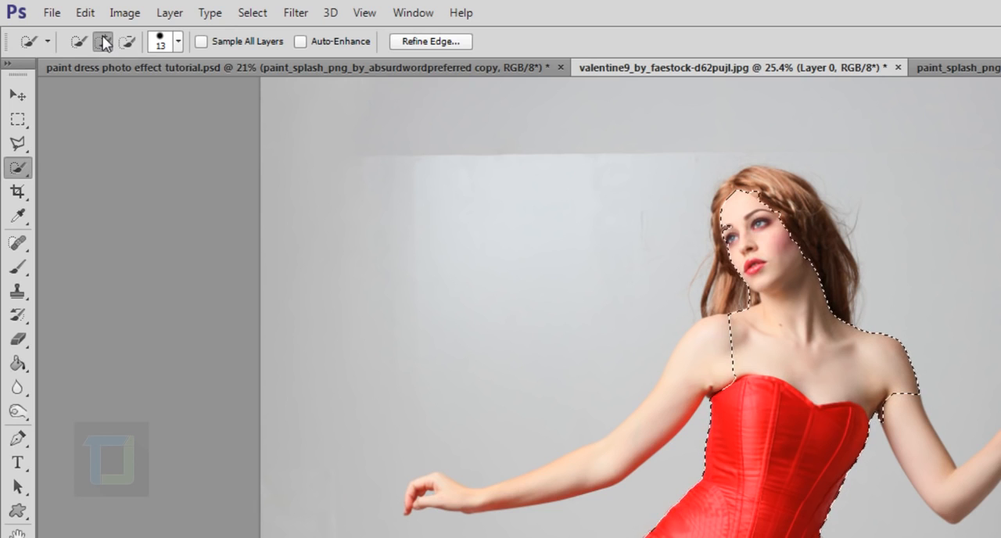
mouse_move(674, 361)
mouse_down()
mouse_move(680, 395)
mouse_move(648, 433)
mouse_move(605, 467)
mouse_move(540, 480)
mouse_move(517, 497)
mouse_up()
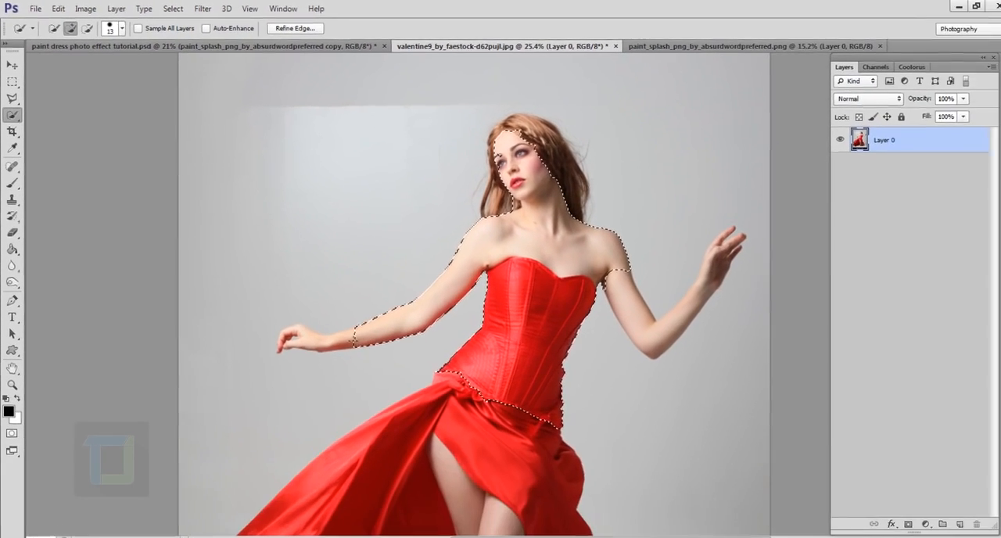
drag(354, 340, 306, 334)
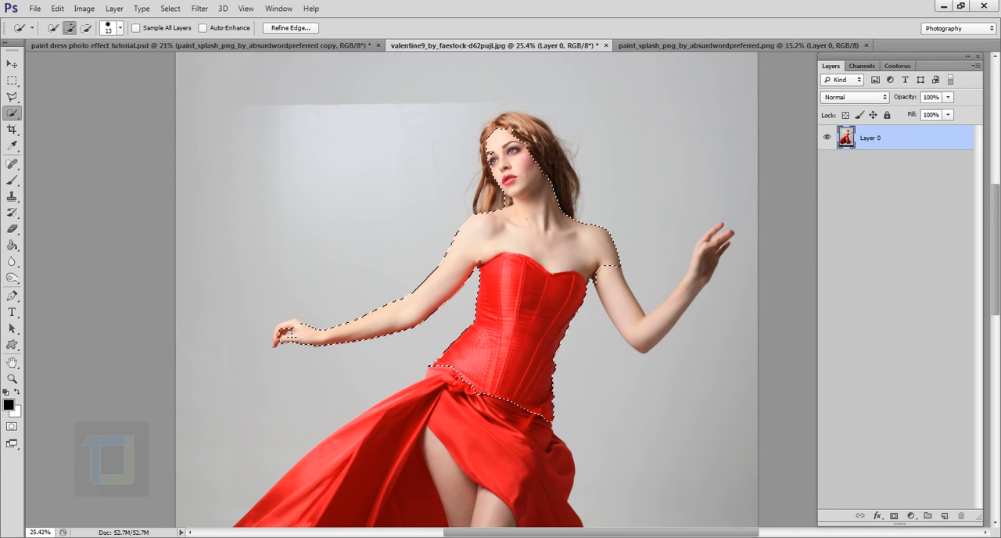
scroll(264, 374, up, 9)
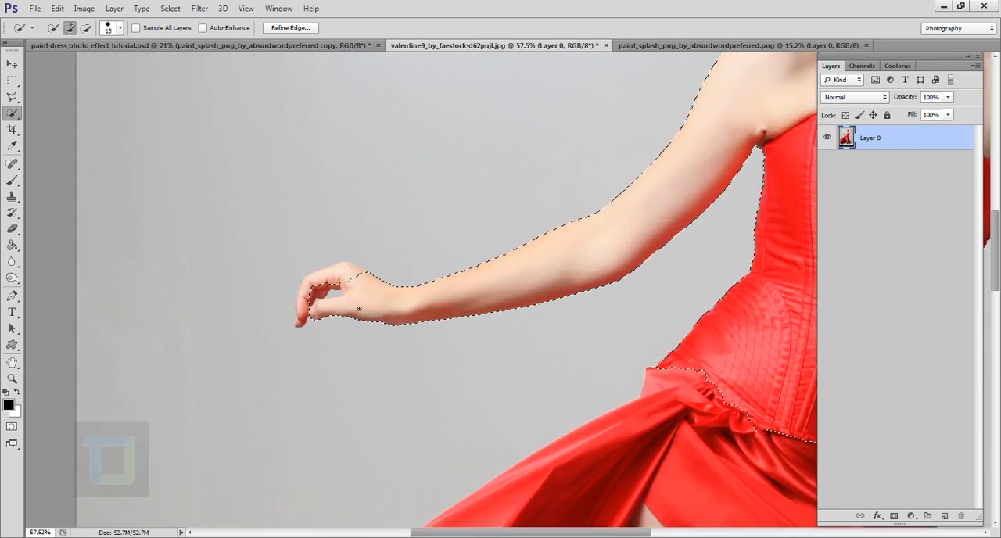
mouse_move(345, 302)
mouse_down()
mouse_move(295, 269)
mouse_move(312, 246)
mouse_move(328, 250)
mouse_move(270, 263)
mouse_move(244, 336)
mouse_move(253, 292)
mouse_move(242, 330)
mouse_up()
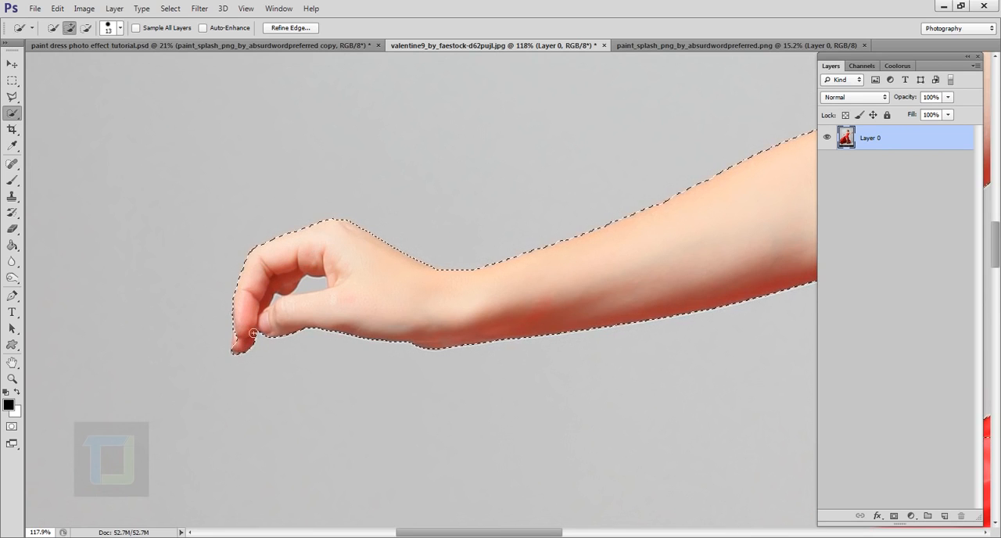
- Extend the selection over the model's other arm, from the shoulder to the raised hand and fingertips
scroll(370, 286, down, 8)
scroll(615, 215, up, 3)
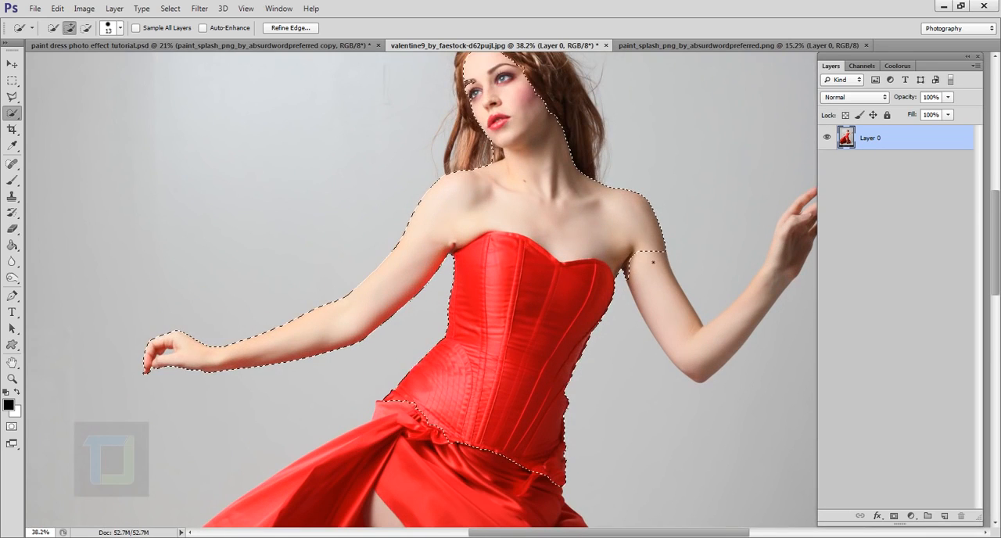
drag(653, 262, 687, 340)
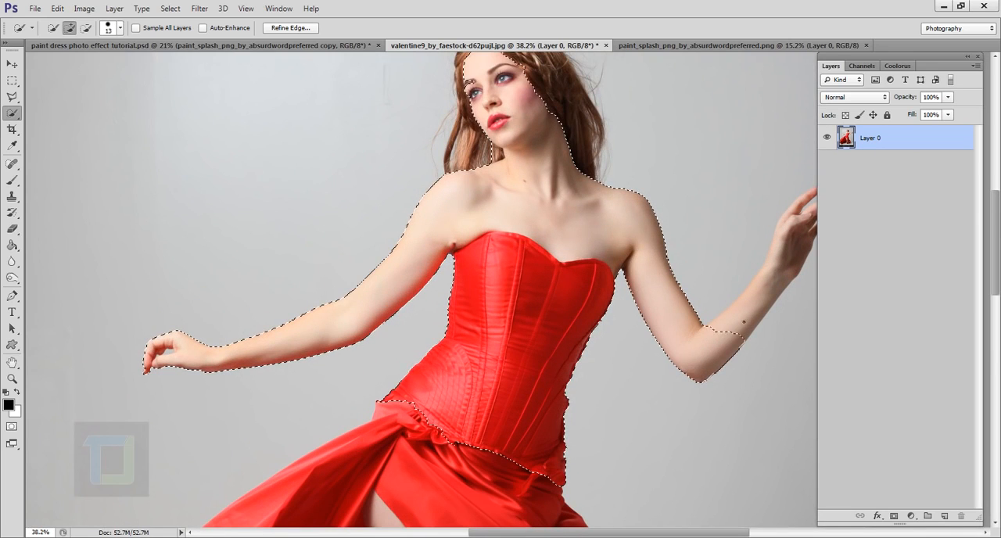
scroll(616, 253, up, 4)
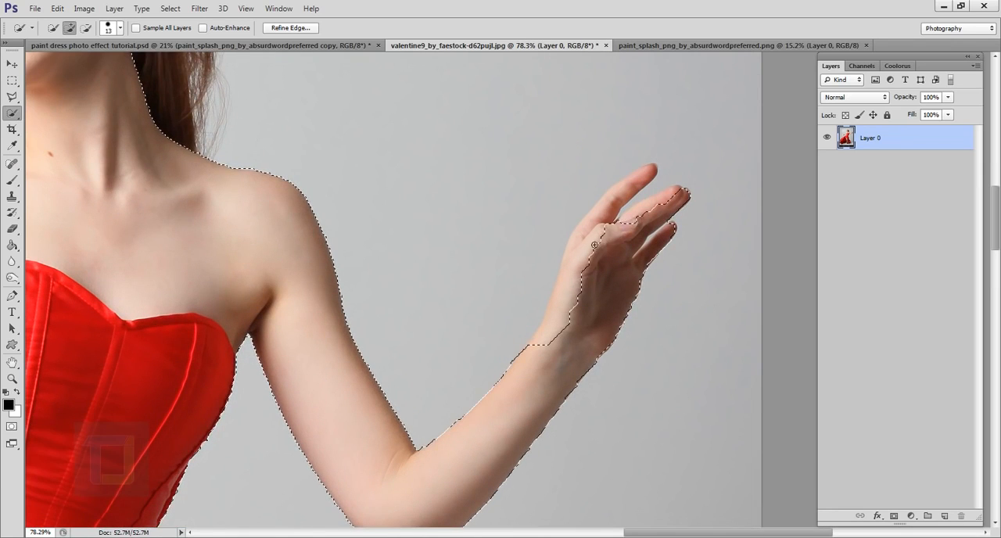
mouse_move(616, 252)
mouse_down()
mouse_move(600, 258)
mouse_move(591, 235)
mouse_up()
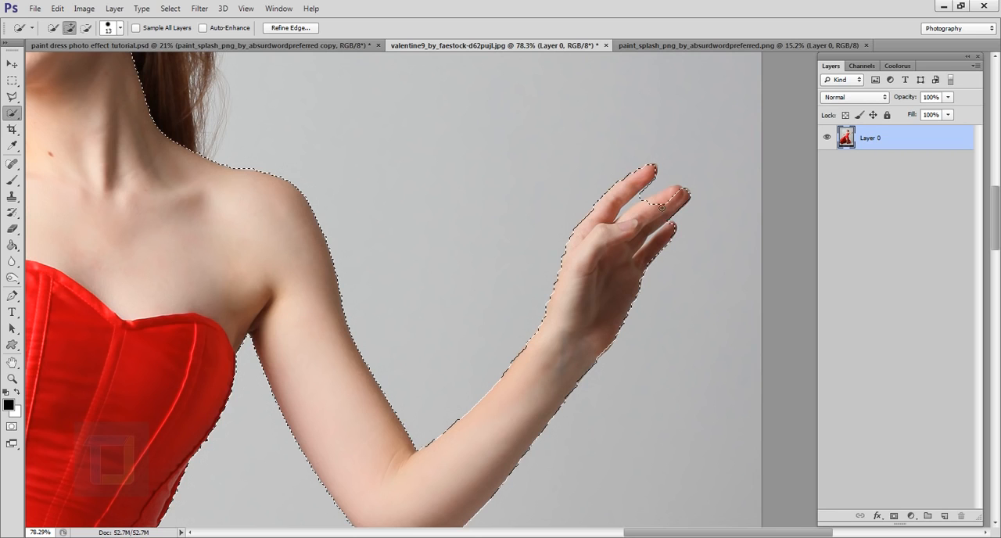
drag(662, 207, 673, 198)
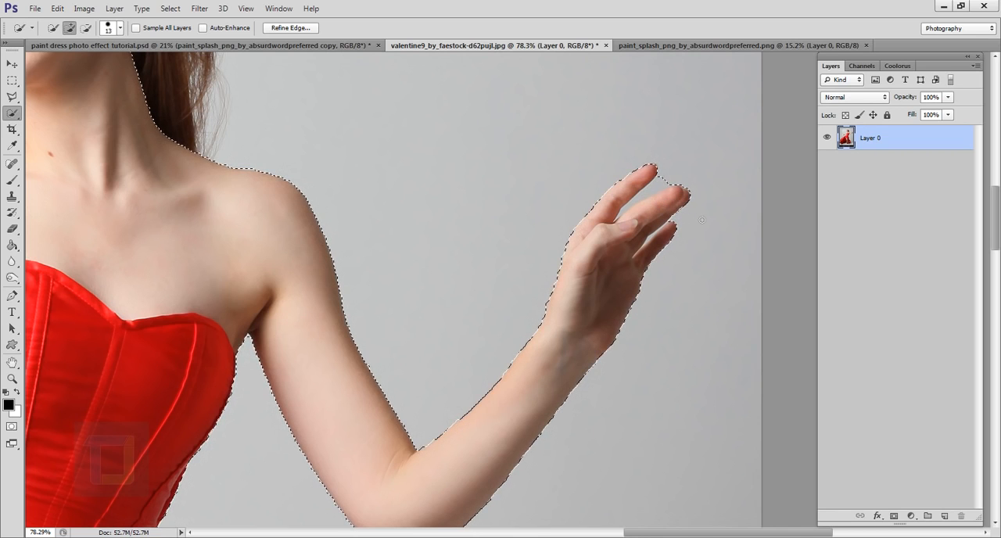
- Add the front panel of the skirt below the corset to the selection, leaving out the legs and flowing train
scroll(703, 222, up, 2)
scroll(675, 228, down, 7)
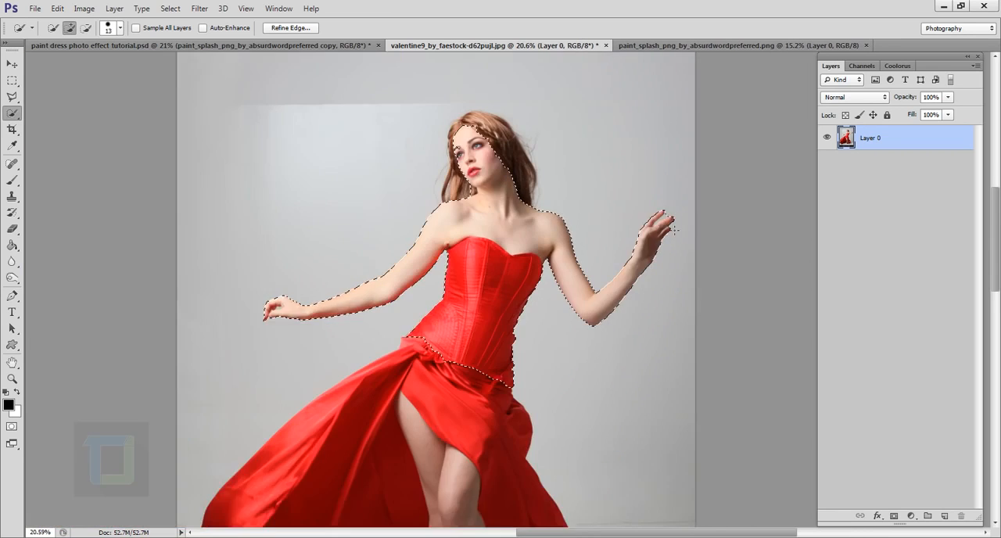
scroll(537, 350, up, 2)
scroll(516, 358, up, 5)
scroll(282, 355, down, 5)
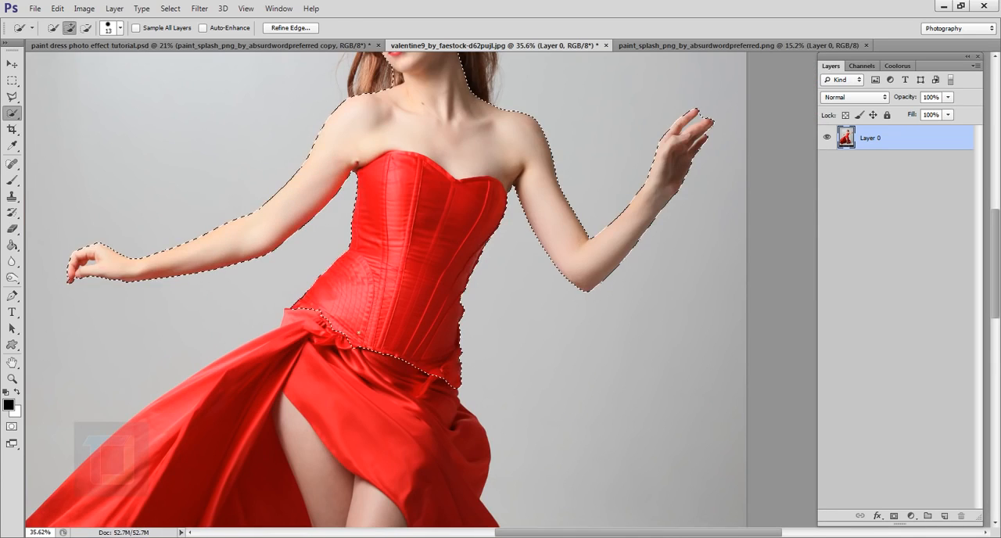
mouse_move(294, 303)
mouse_down()
mouse_move(302, 330)
mouse_move(288, 358)
mouse_move(300, 372)
mouse_move(442, 410)
mouse_up()
scroll(448, 417, down, 3)
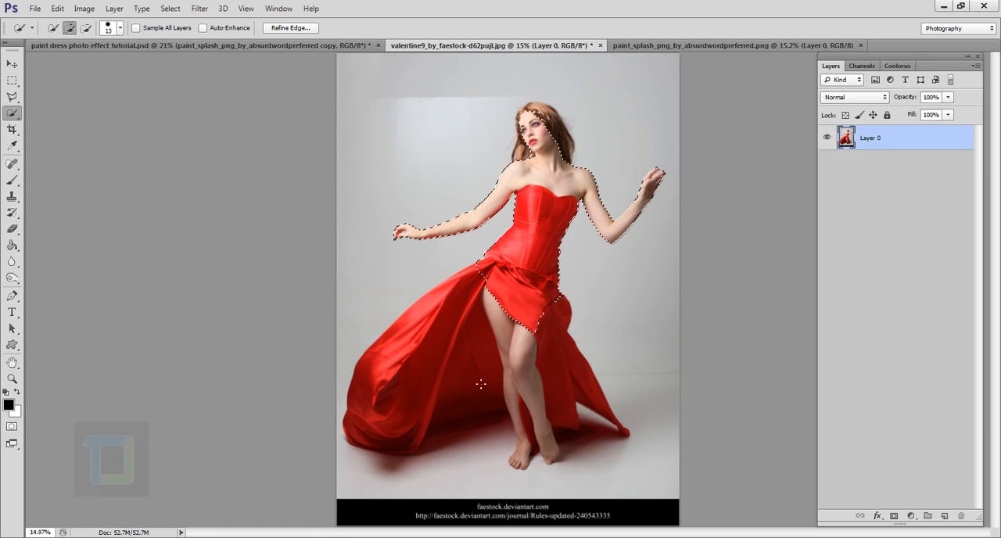
- Add all of the model's hair around the face to the selection
scroll(534, 325, up, 3)
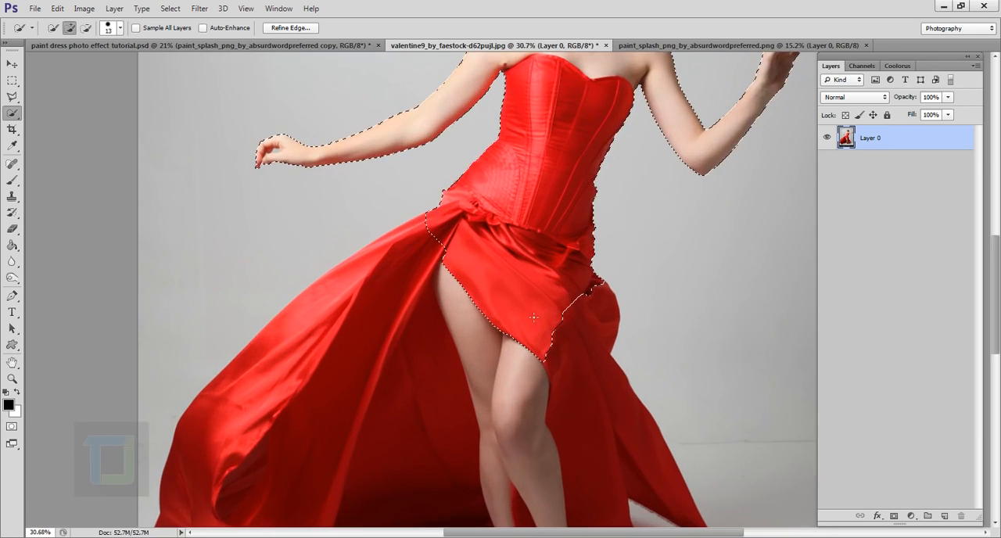
scroll(534, 319, down, 3)
scroll(569, 102, up, 4)
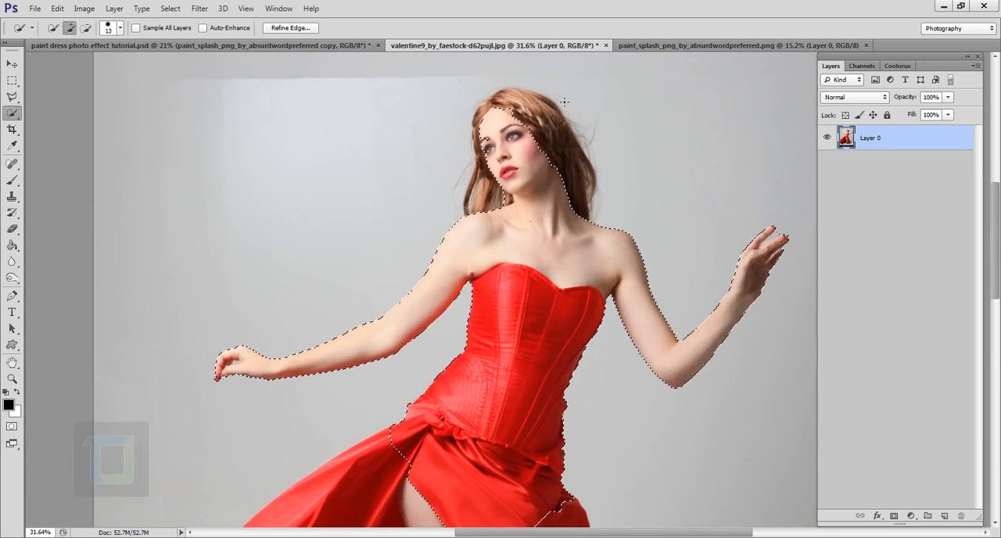
mouse_move(591, 247)
mouse_down()
mouse_move(593, 308)
mouse_move(603, 309)
mouse_move(602, 244)
mouse_move(575, 186)
mouse_move(505, 109)
mouse_move(448, 103)
mouse_move(566, 202)
mouse_up()
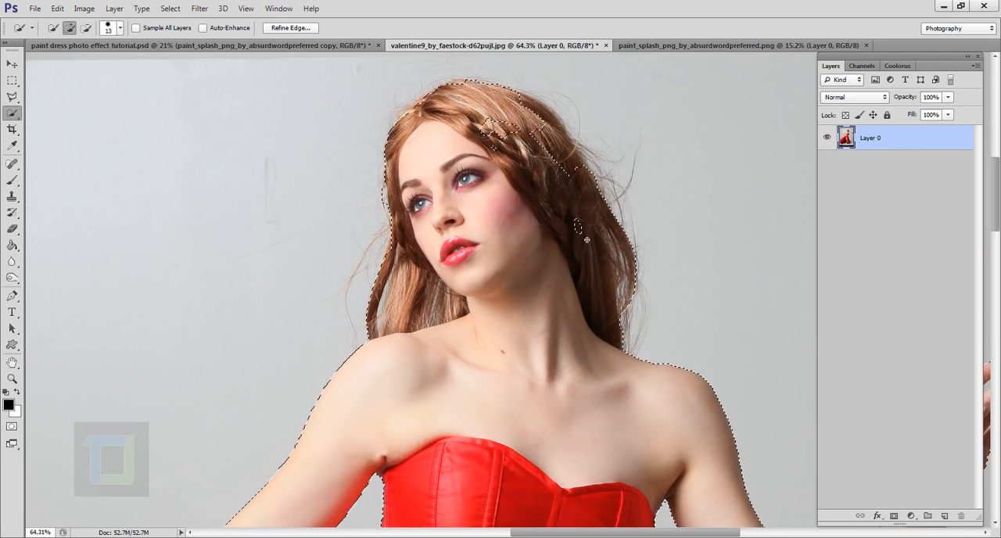
scroll(566, 201, down, 5)
scroll(573, 150, up, 5)
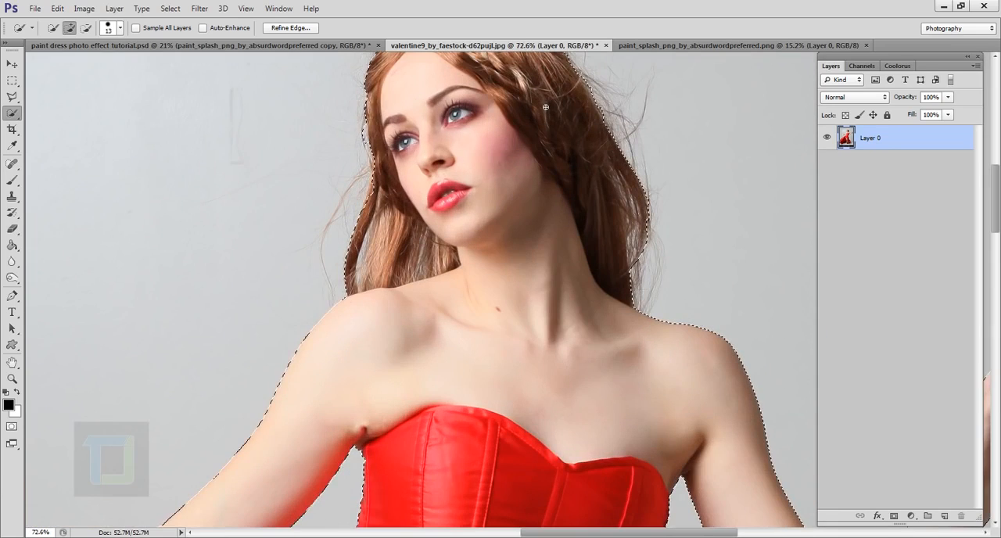
scroll(573, 150, down, 2)
scroll(550, 108, down, 2)
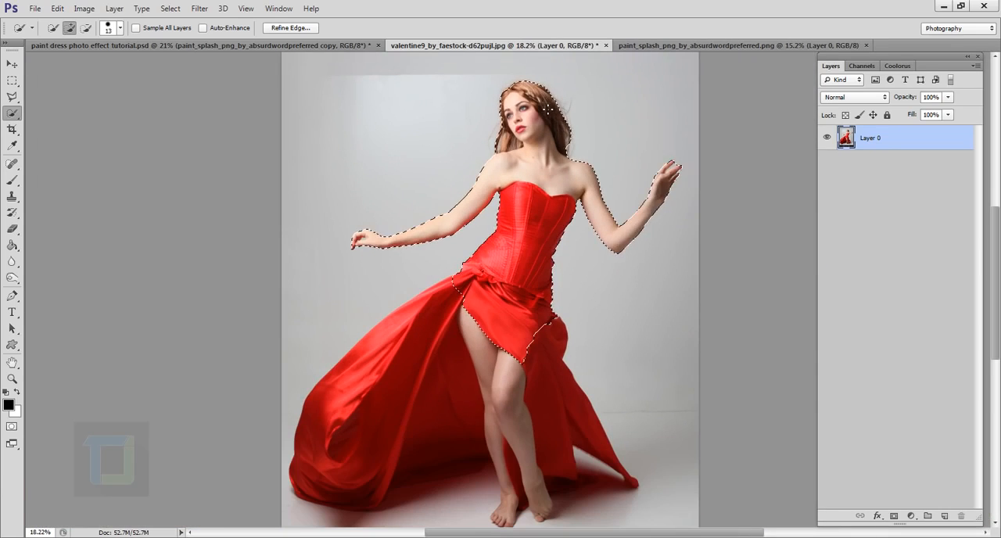
- Subtract the background gap between thumb and fingers of the hand on the photo's left side with the Magnetic Lasso tool
scroll(351, 234, up, 5)
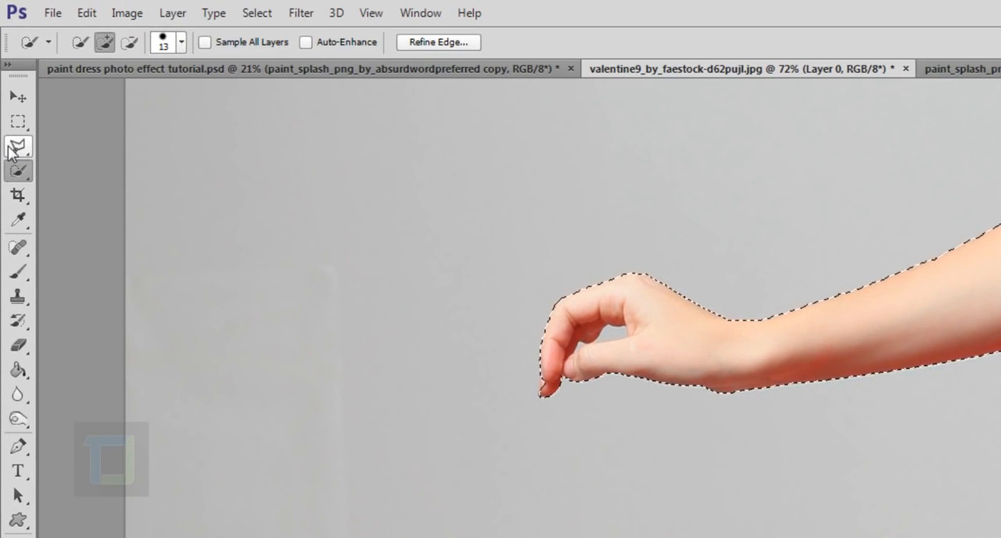
click(17, 147)
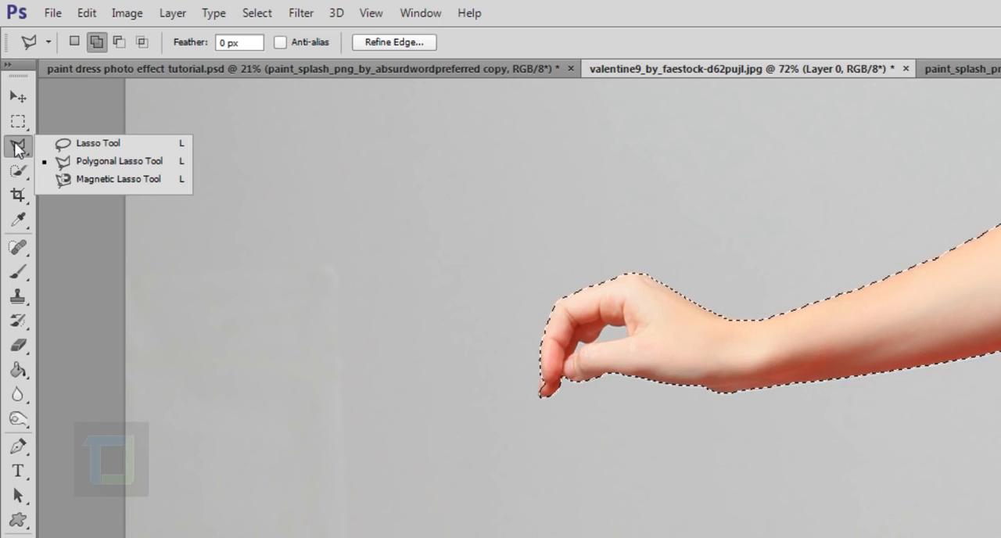
click(107, 179)
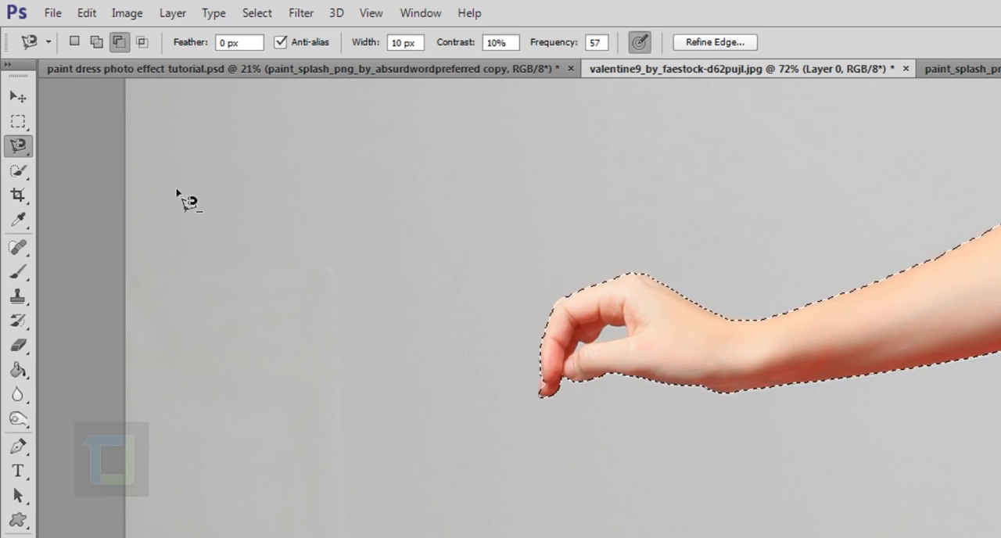
scroll(598, 306, up, 7)
scroll(509, 409, up, 1)
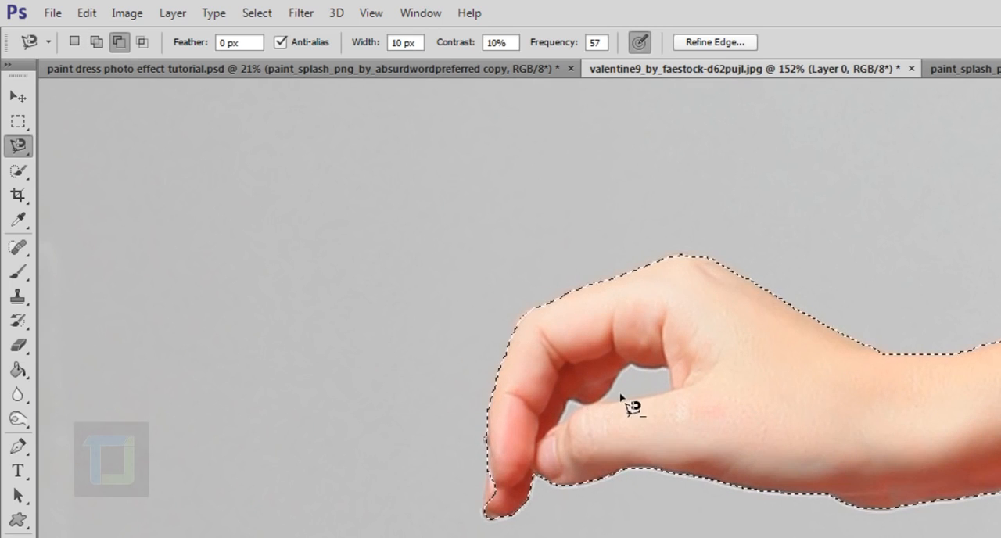
scroll(625, 405, up, 2)
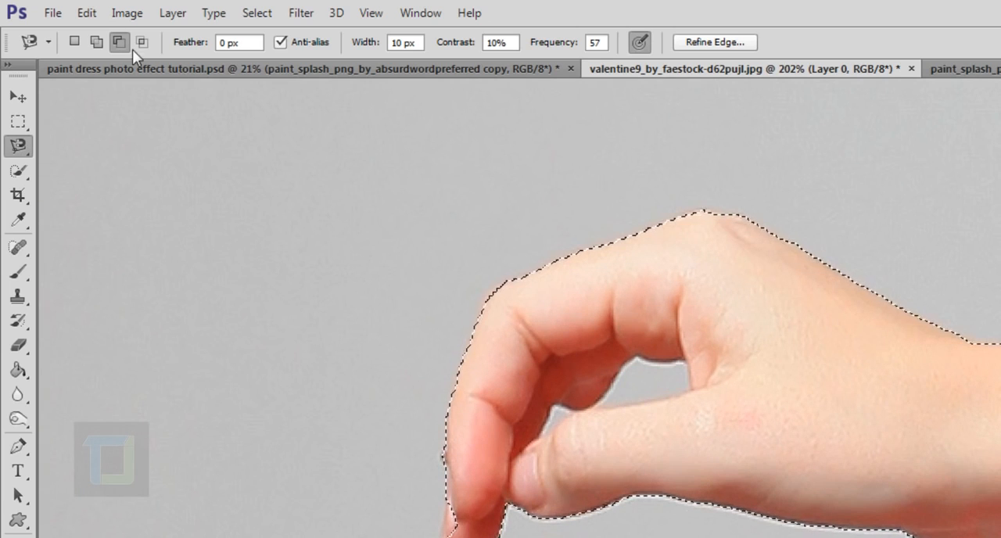
scroll(283, 157, up, 5)
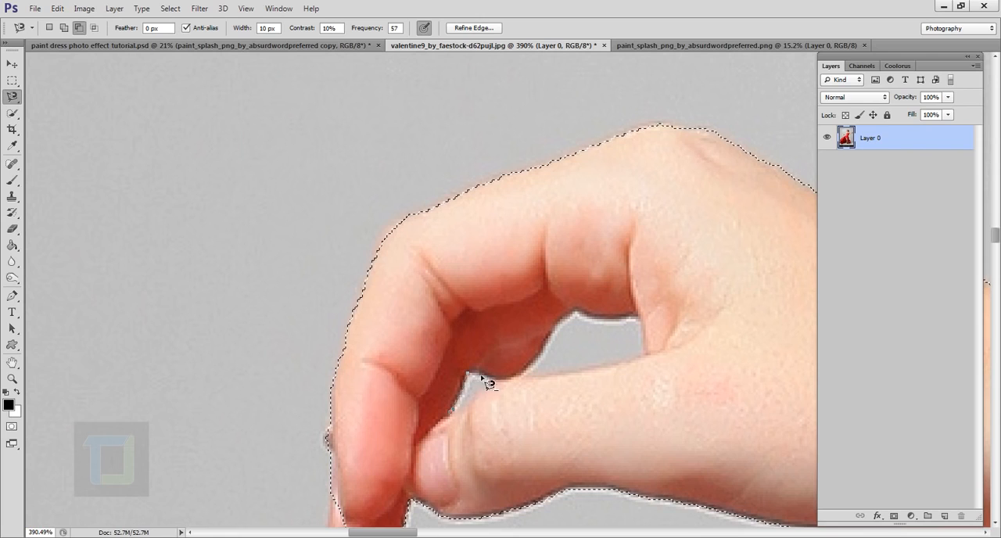
click(509, 381)
click(641, 318)
click(646, 356)
- Subtract the background gaps between the fingers of the raised hand from the selection with the Magnetic Lasso tool
scroll(466, 420, down, 5)
scroll(460, 415, down, 5)
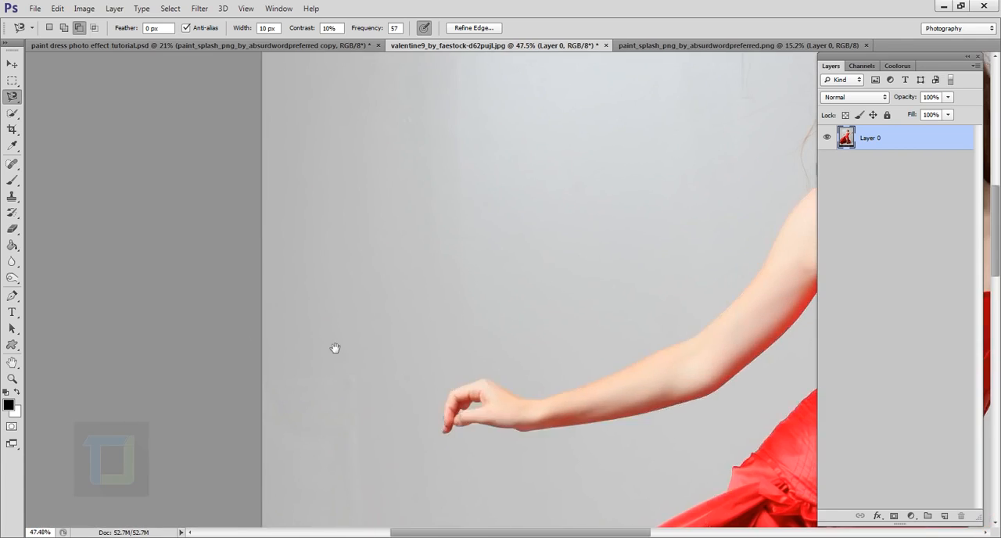
drag(770, 274, 351, 303)
scroll(503, 284, up, 6)
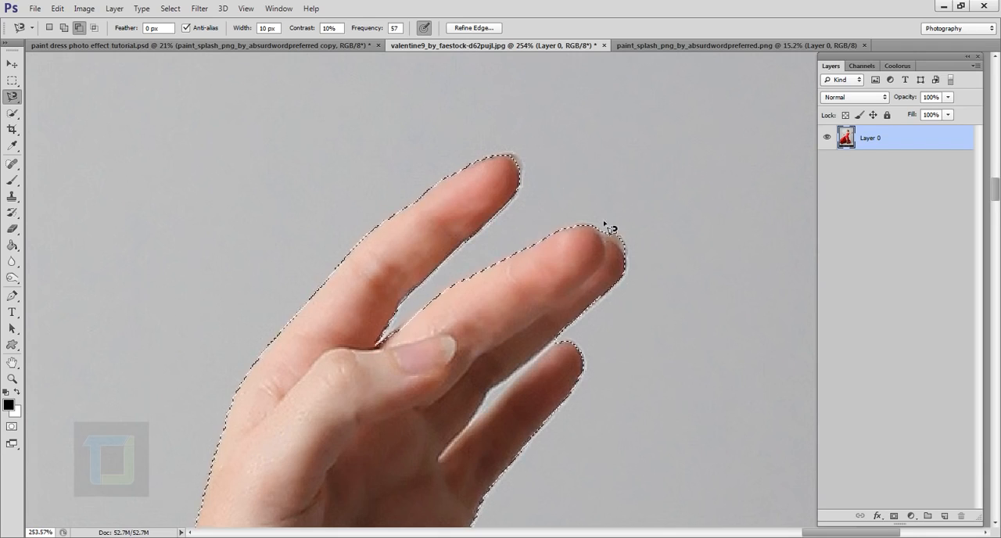
scroll(440, 357, up, 4)
scroll(485, 297, down, 2)
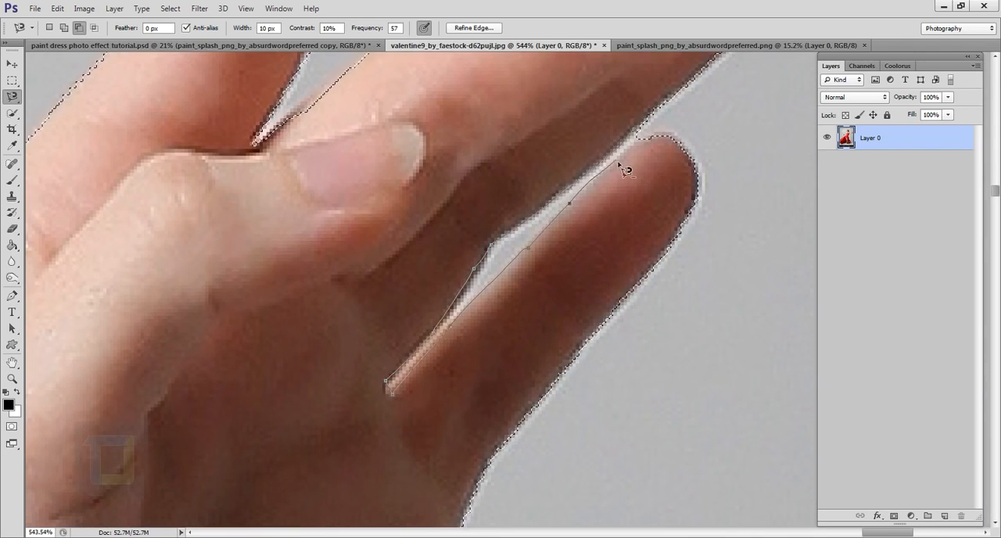
scroll(673, 141, down, 8)
scroll(710, 119, down, 1)
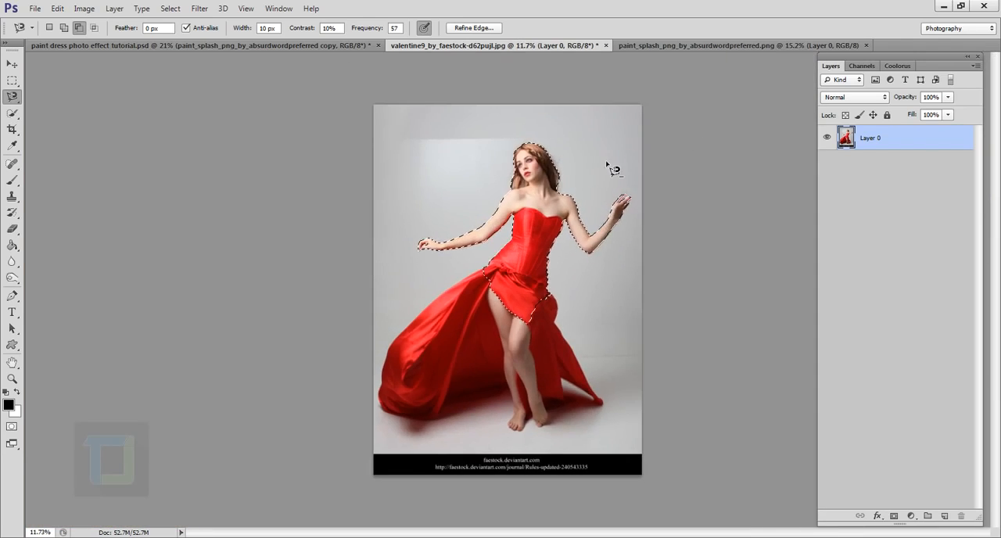
- Add a layer mask to Layer 0 from the selection to hide the background and the rest of the dress
scroll(607, 165, up, 2)
scroll(608, 166, down, 1)
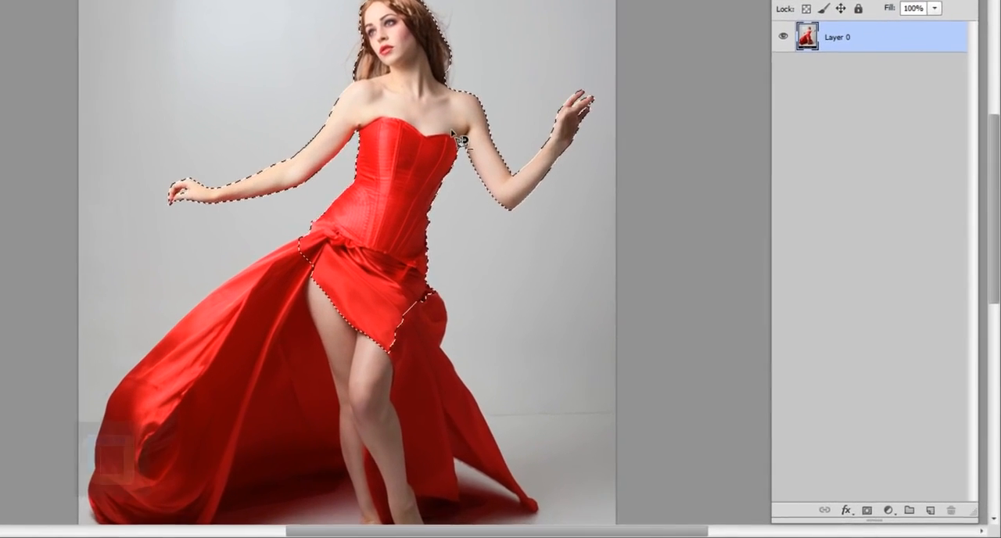
scroll(460, 139, down, 1)
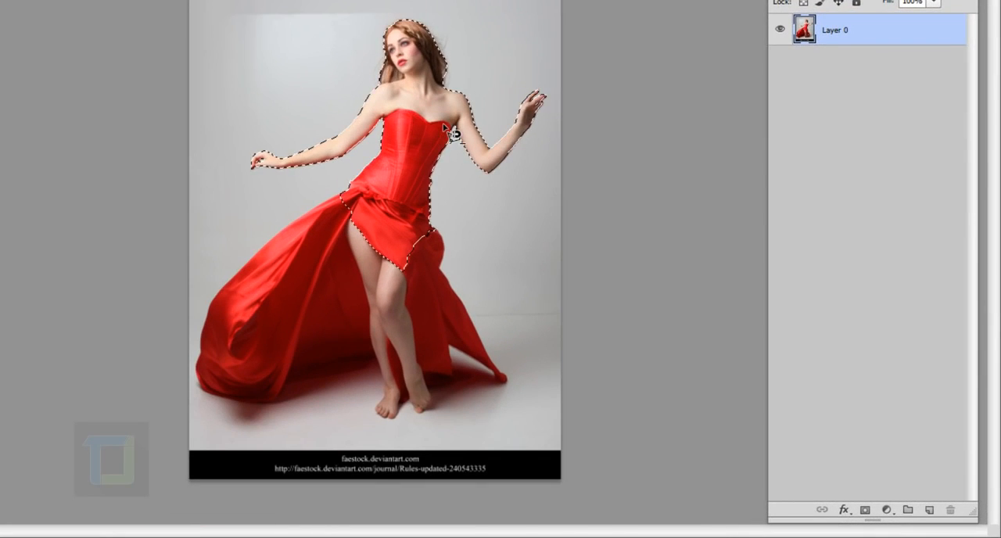
click(866, 510)
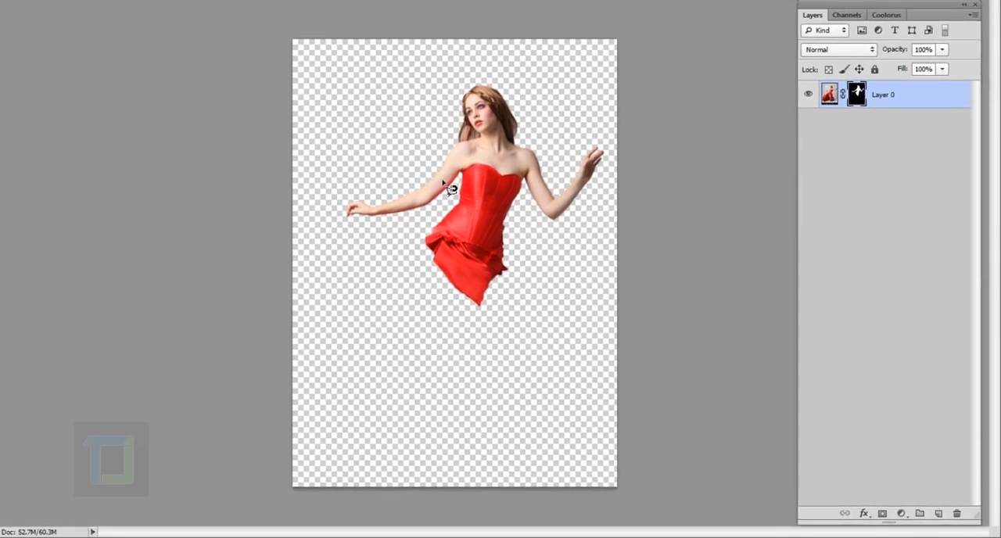
- Check the cutout edges around the arms and head, and move the masked model down and slightly left on the canvas
scroll(364, 135, up, 5)
scroll(343, 255, up, 11)
drag(669, 136, 409, 406)
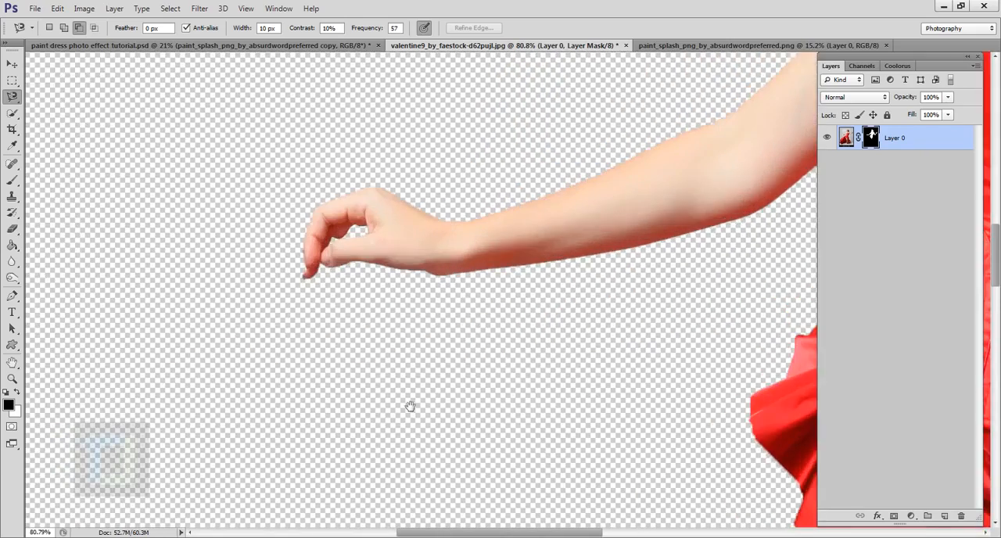
drag(547, 183, 203, 422)
scroll(384, 305, down, 10)
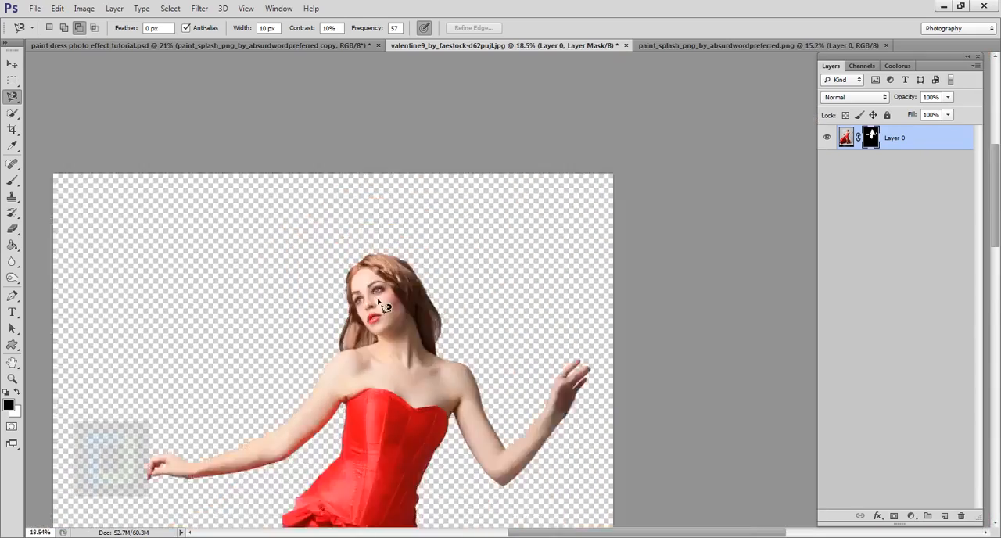
scroll(599, 275, up, 1)
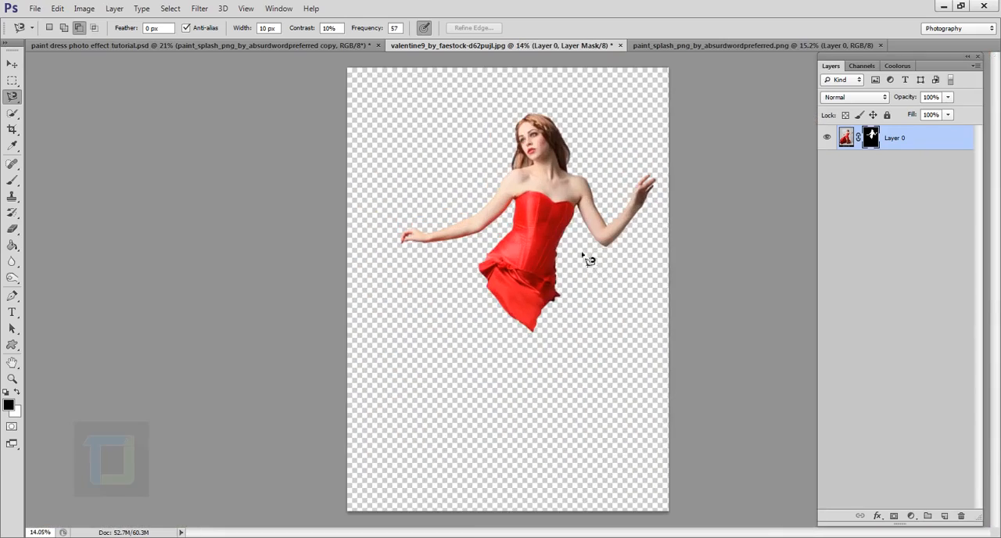
click(12, 63)
drag(542, 226, 524, 256)
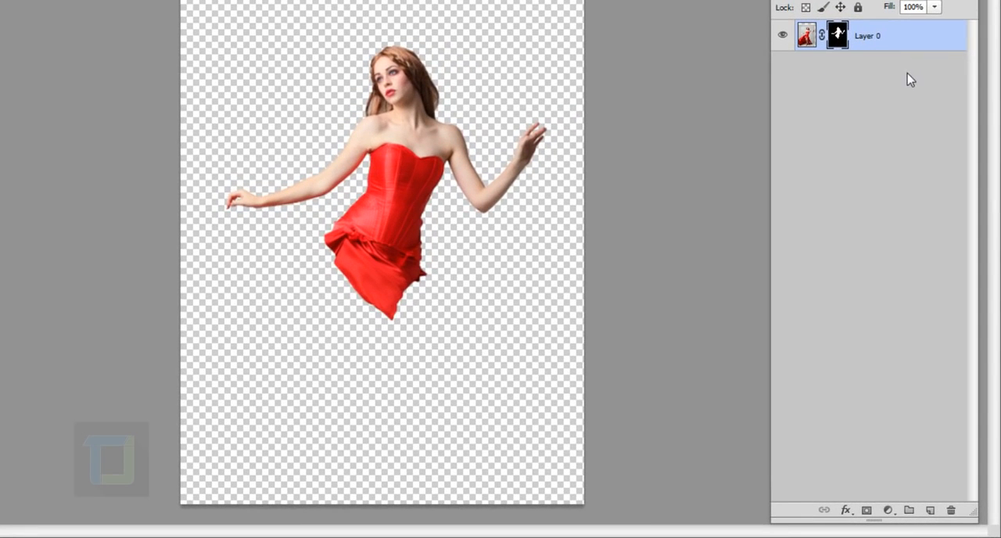
- Add a solid color fill layer in d1d1d1 and place it beneath Layer 0 as the background
click(888, 511)
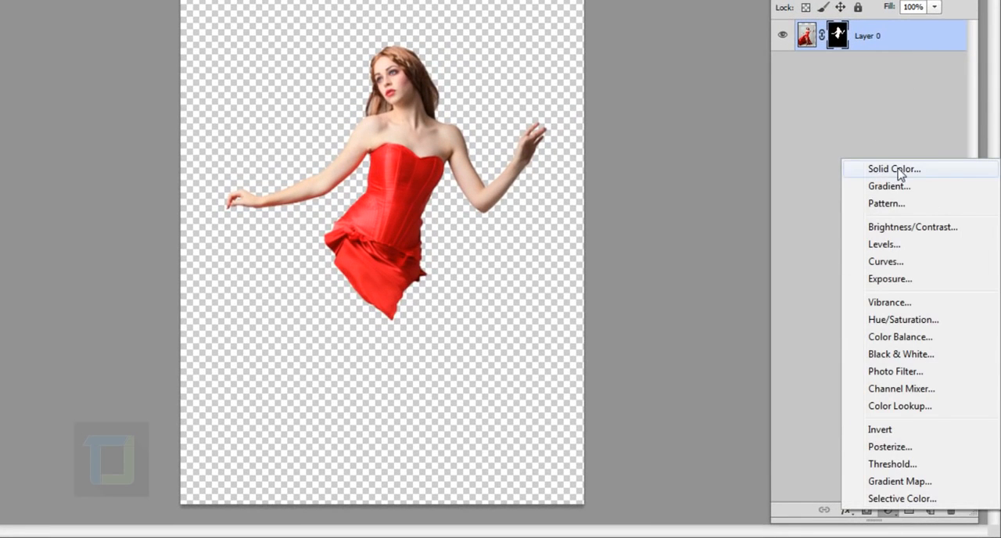
click(897, 169)
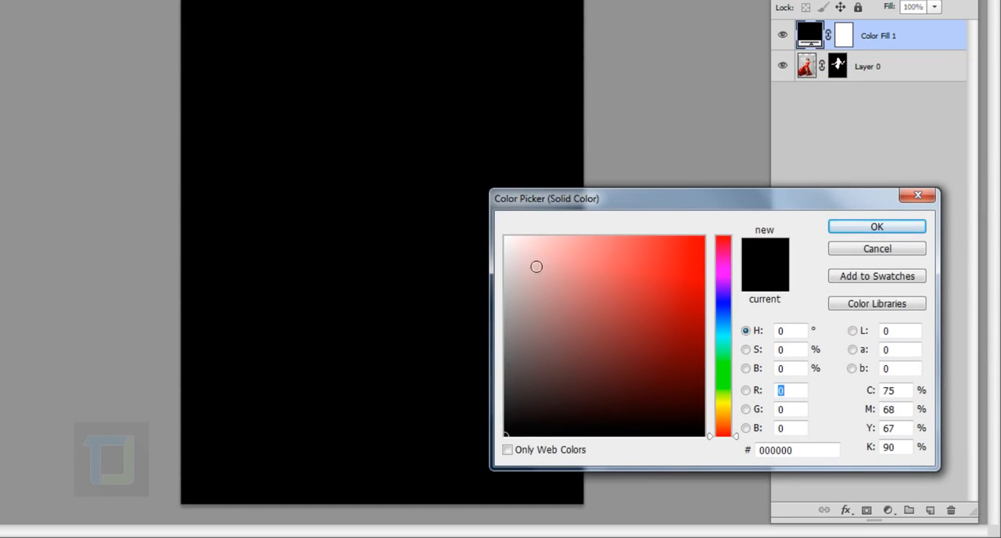
click(821, 454)
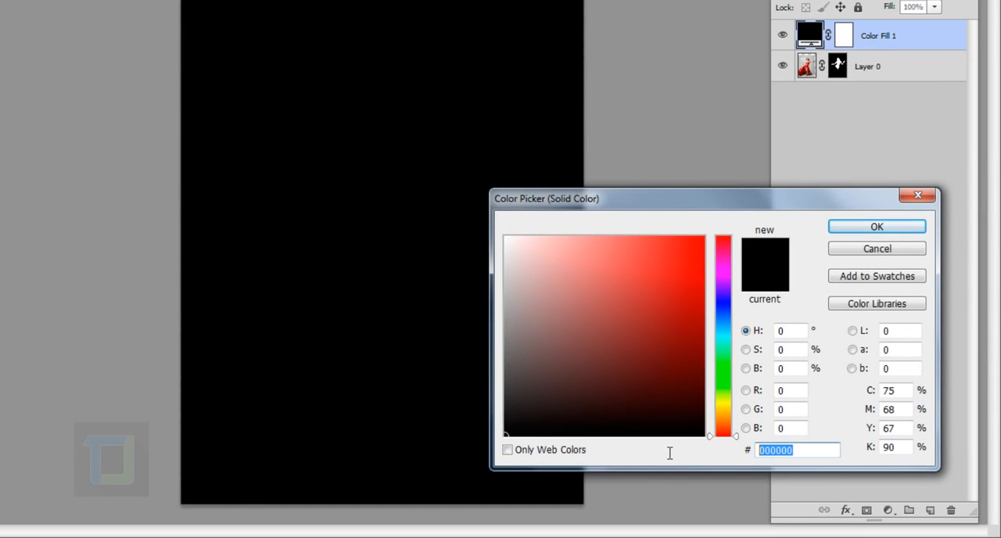
text(d1d1d1)
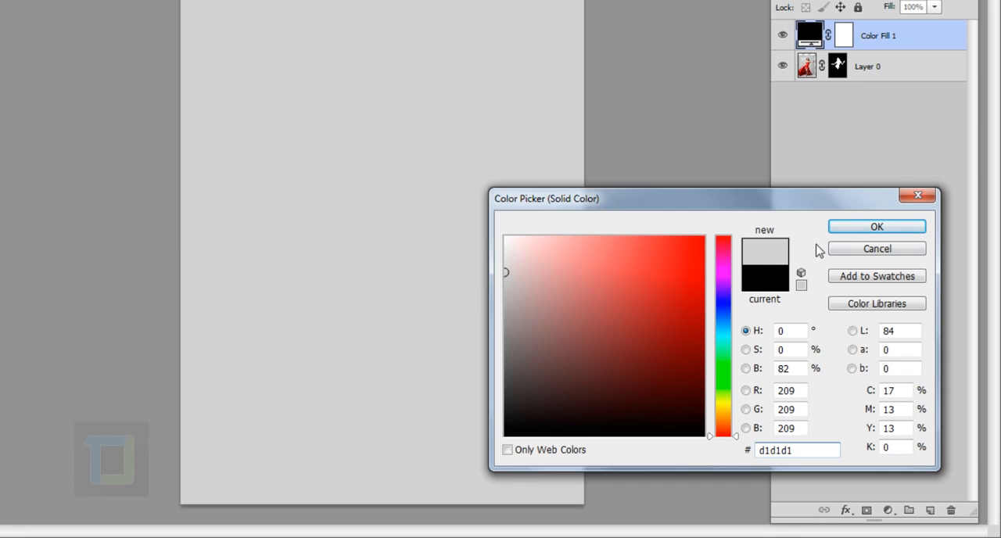
click(880, 233)
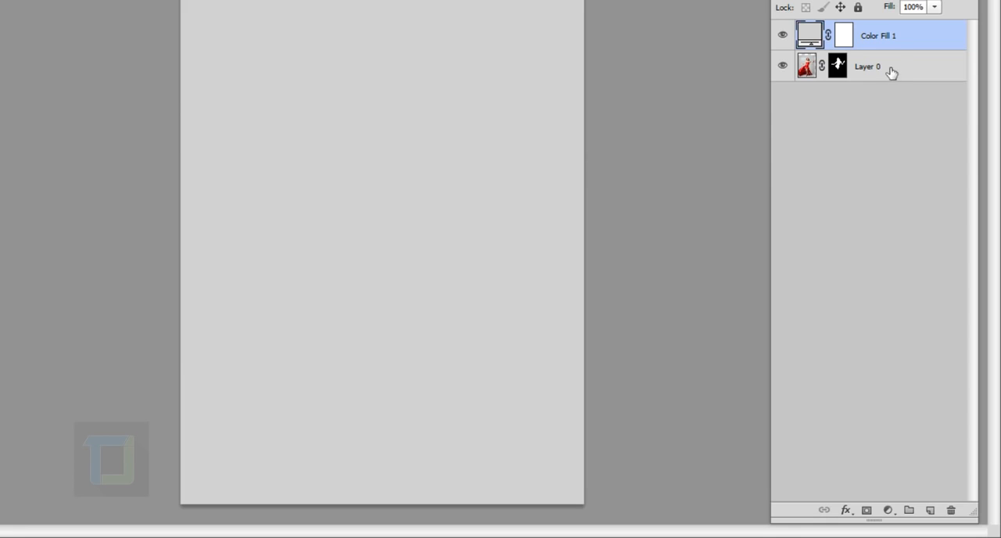
drag(891, 40, 887, 114)
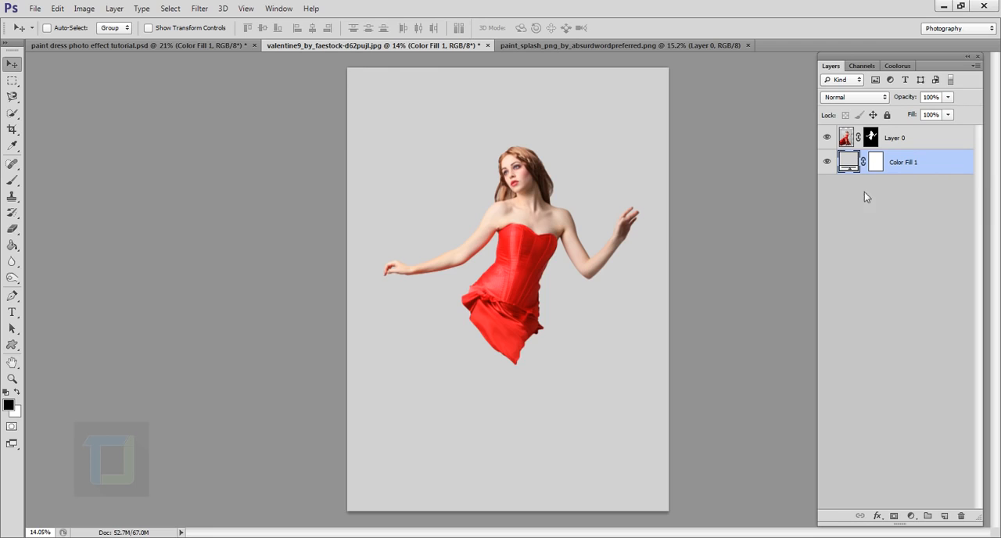
- Add a Gradient Overlay to the Color Fill 1 layer using the Foreground to Transparent preset
double_click(959, 169)
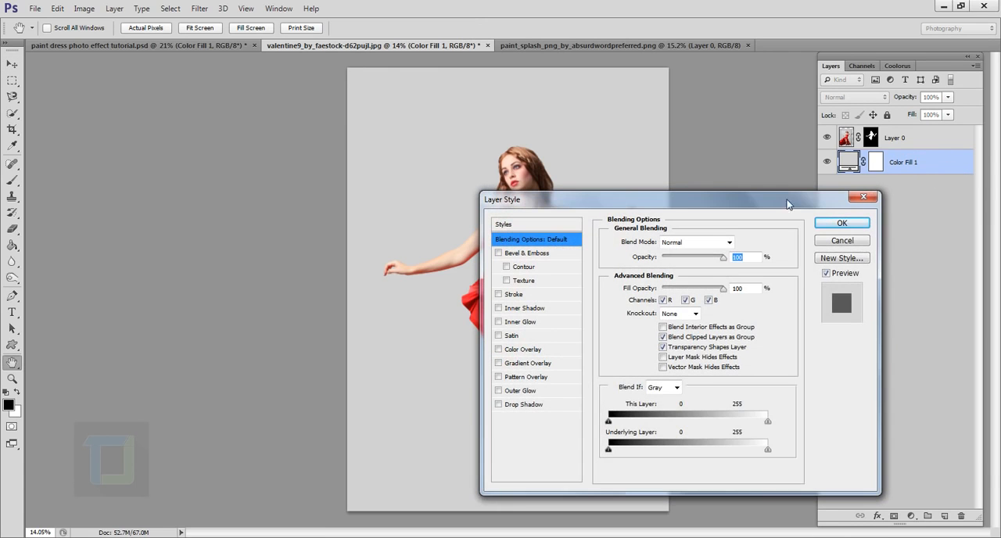
drag(622, 204, 744, 175)
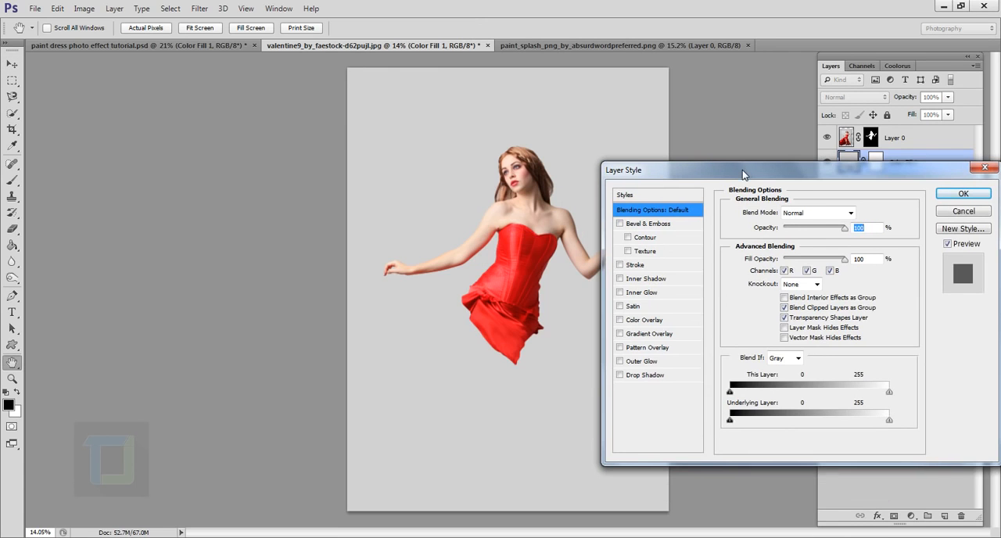
click(619, 334)
click(647, 334)
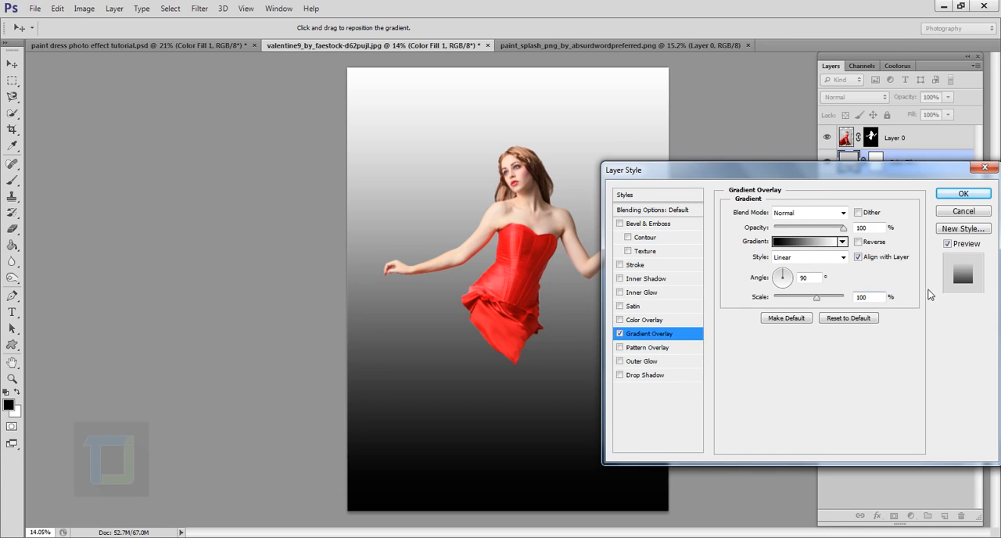
click(801, 244)
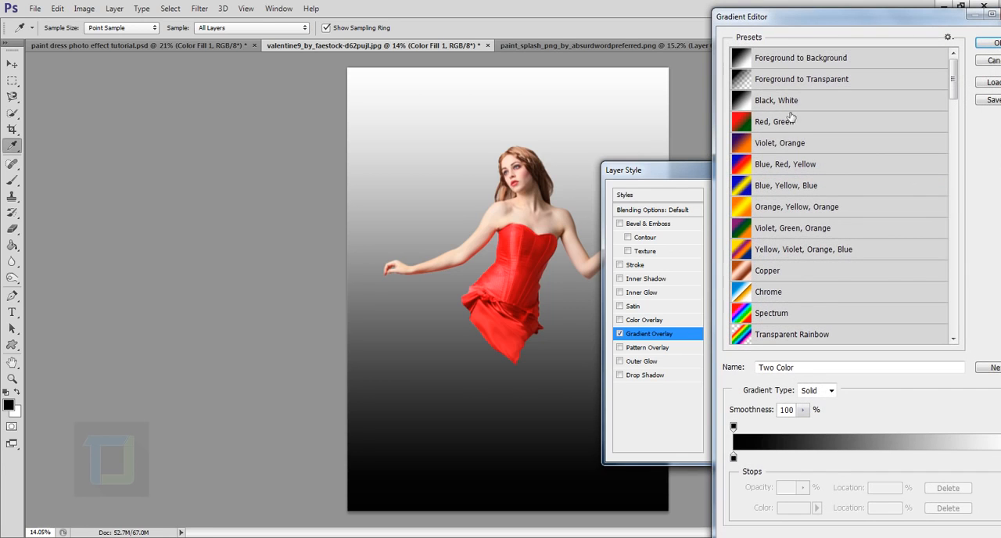
click(800, 83)
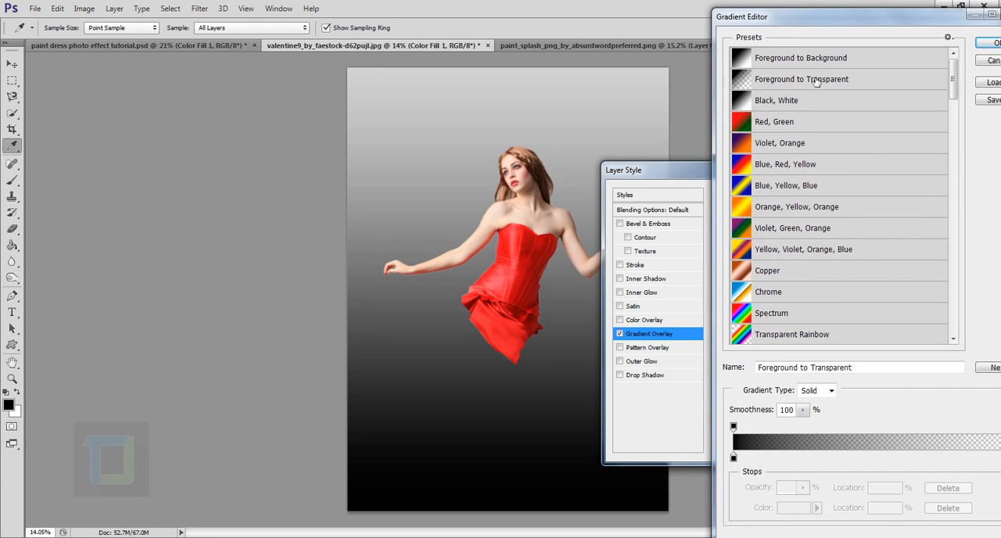
click(990, 42)
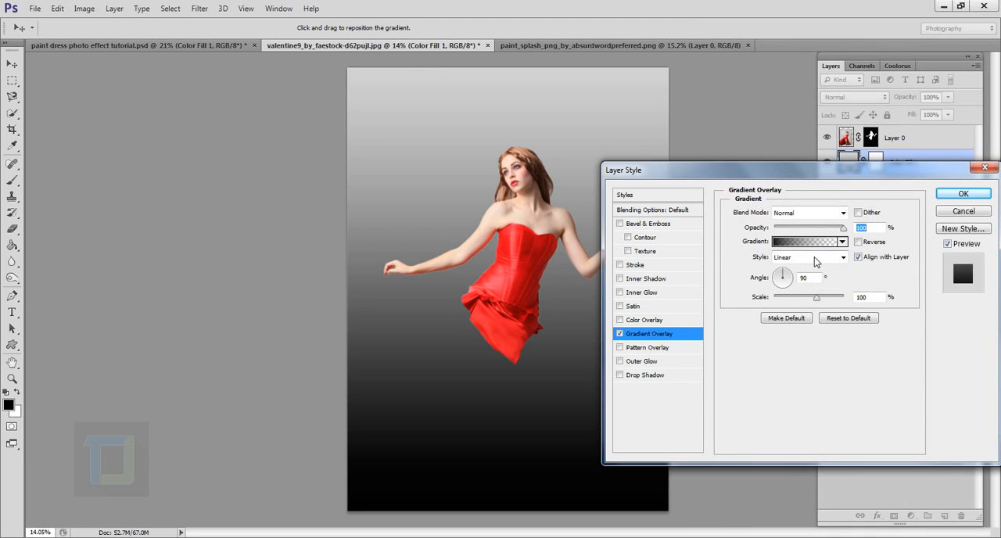
- Make the gradient overlay radial and reversed with 150% scale and 45% opacity, rotate its angle, and apply the layer style
click(815, 261)
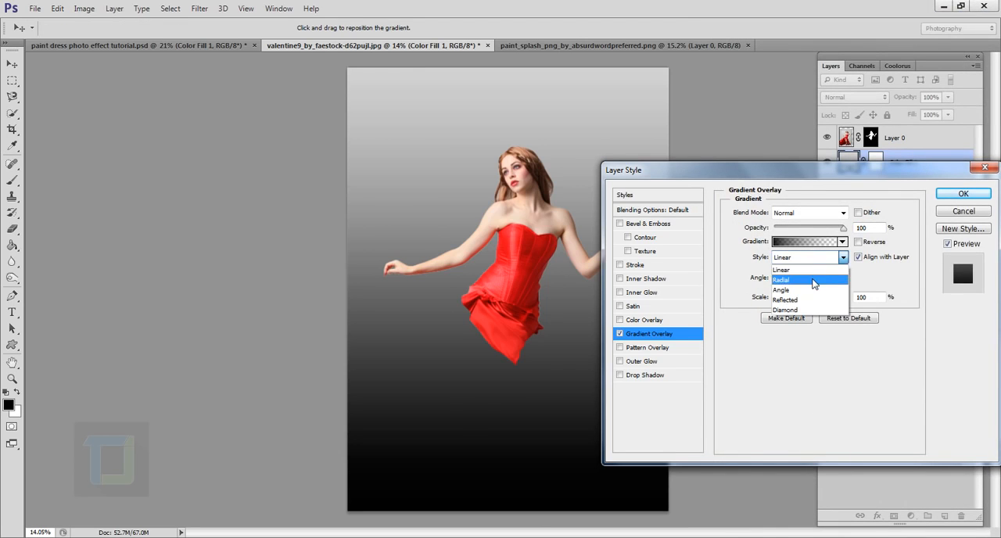
click(813, 279)
click(859, 243)
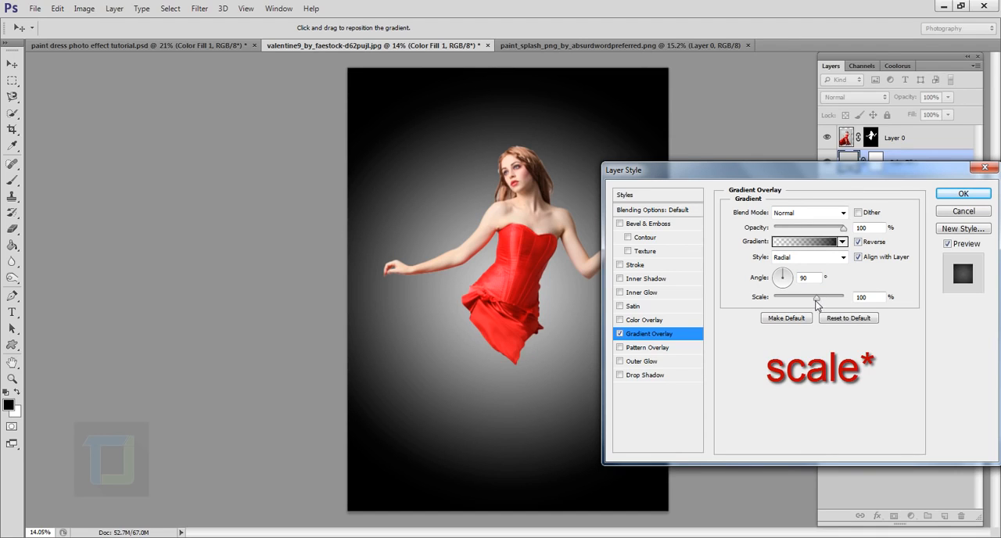
drag(816, 299, 870, 303)
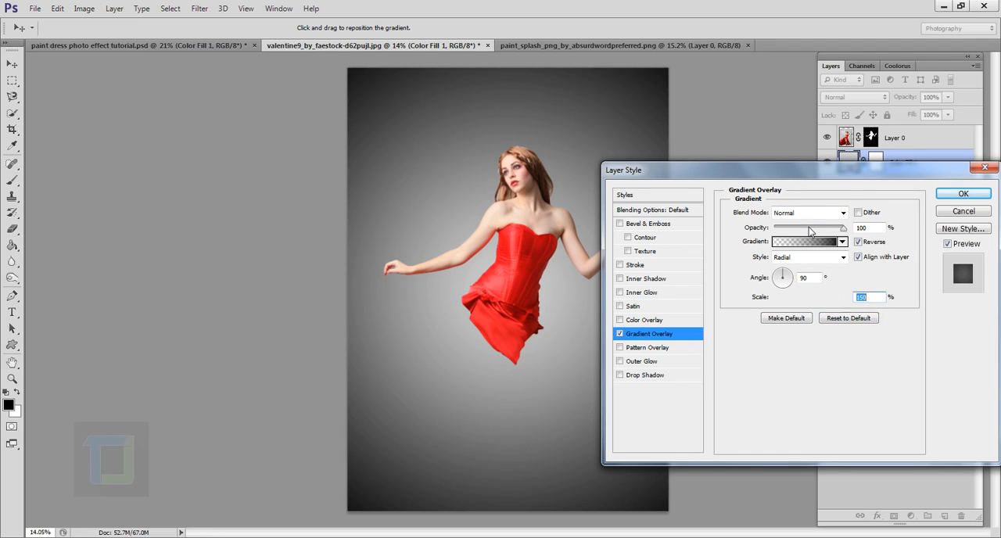
click(809, 228)
drag(809, 228, 806, 228)
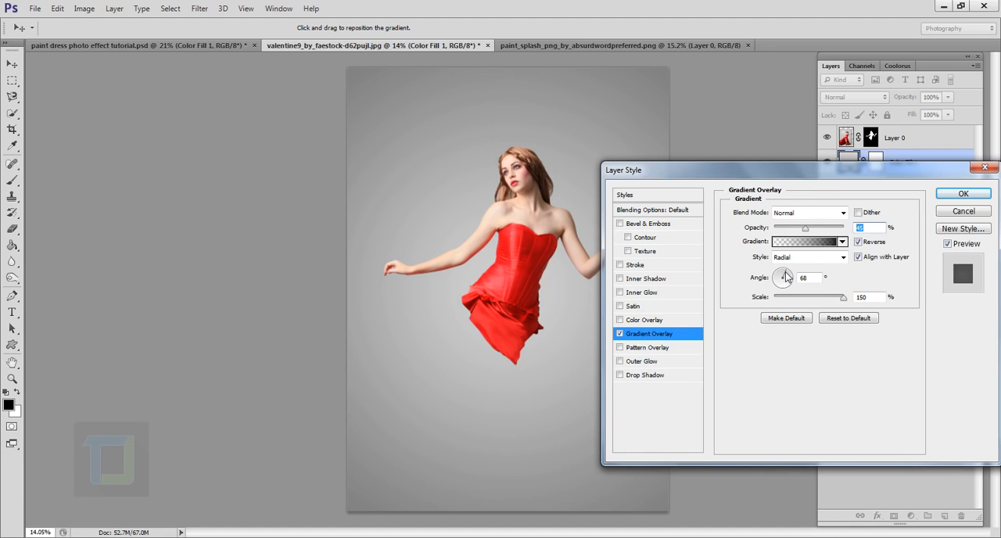
drag(786, 277, 788, 277)
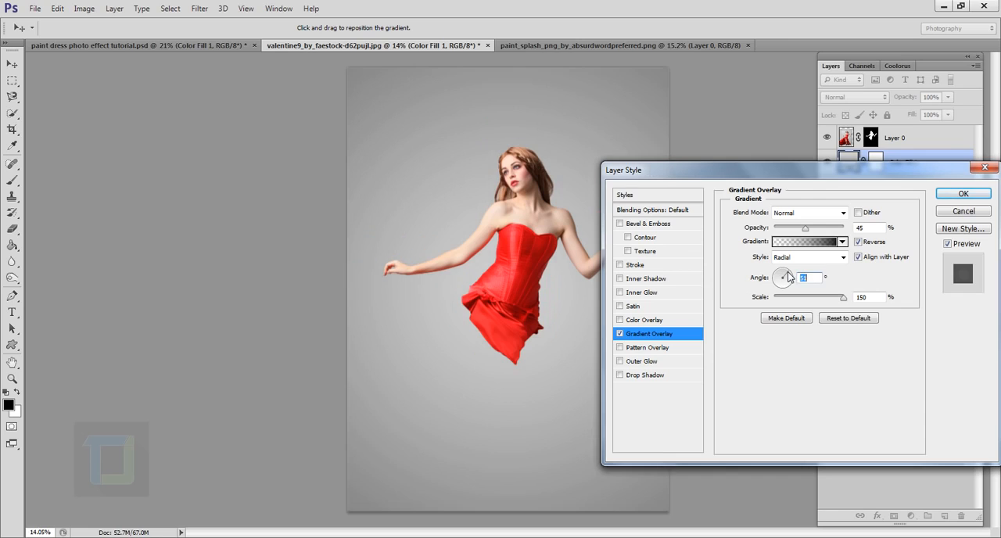
click(965, 194)
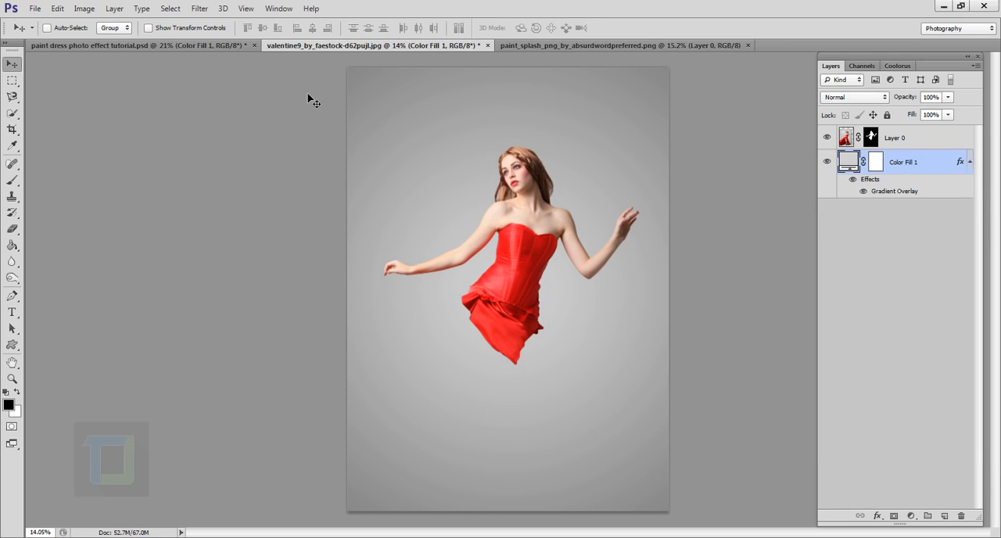
- Copy the whole paint splash image and paste it into the model document above Color Fill 1, accepting the color profile conversion
scroll(305, 151, down, 1)
scroll(340, 226, down, 1)
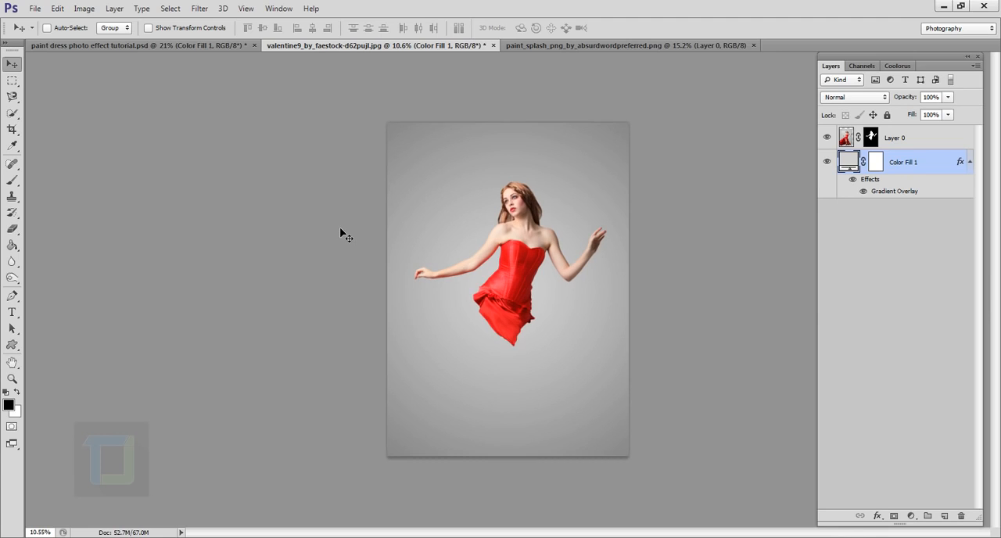
scroll(340, 229, up, 1)
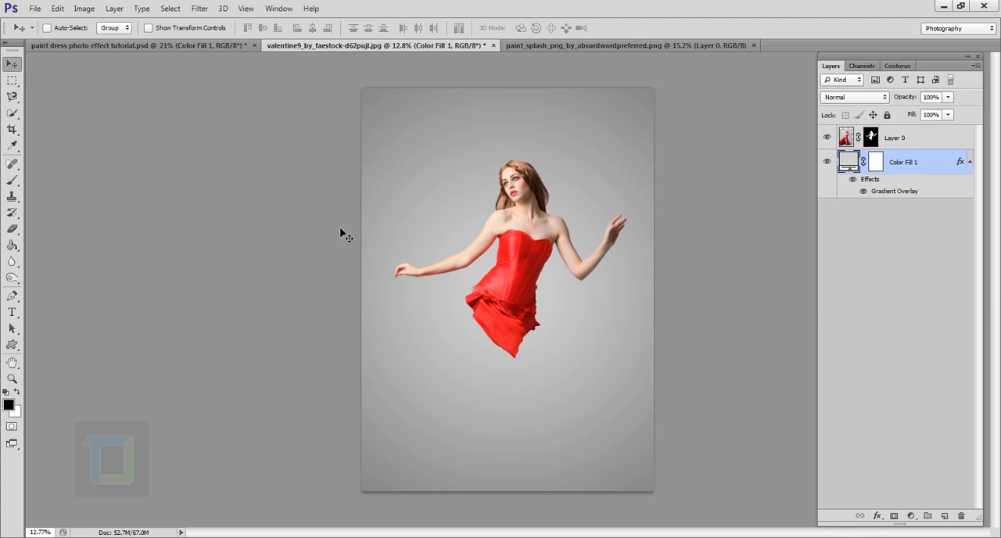
click(601, 49)
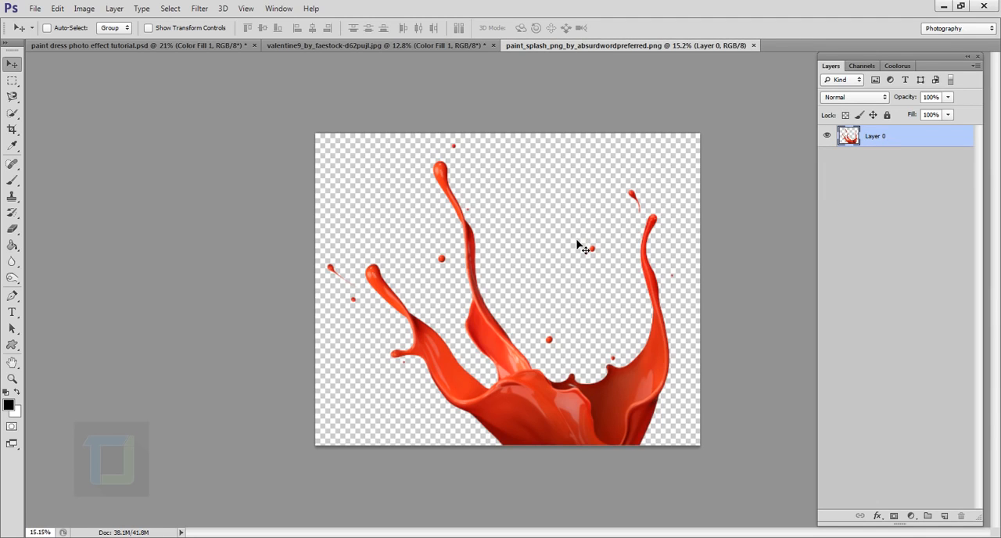
key(ctrl+a)
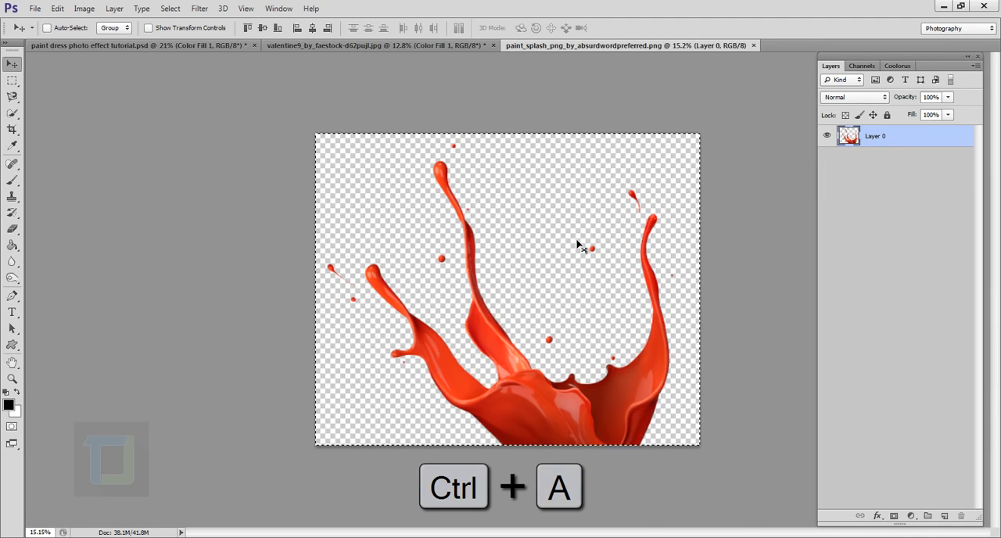
key(ctrl+c)
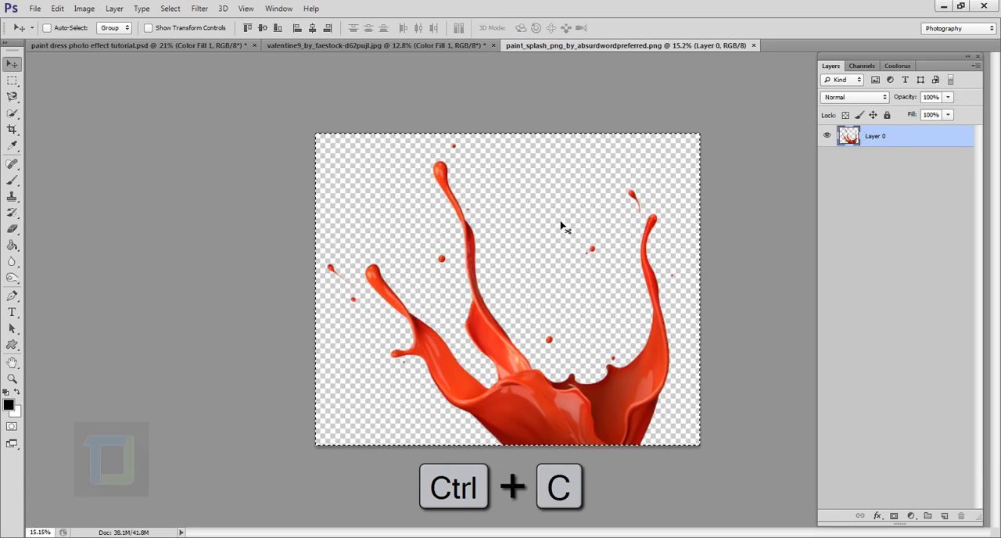
click(427, 46)
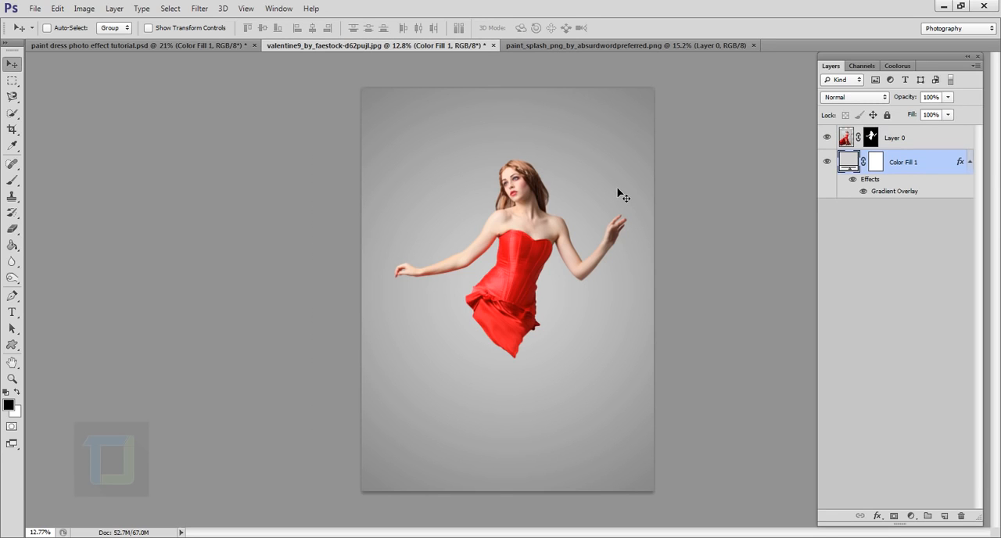
key(ctrl+v)
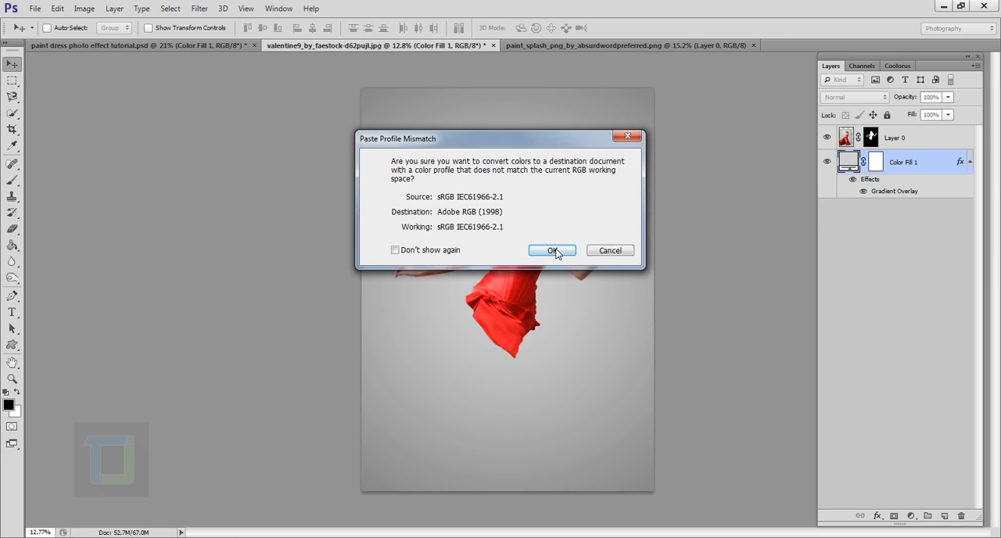
click(552, 250)
- Shift the pasted splash left on the canvas and place its layer above Layer 0
scroll(547, 309, up, 2)
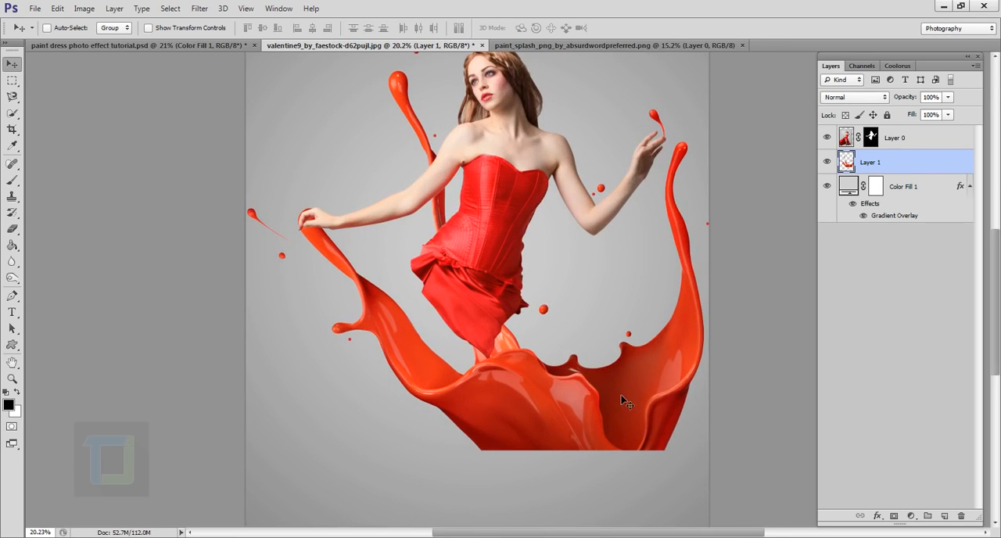
drag(626, 401, 559, 391)
scroll(583, 358, down, 3)
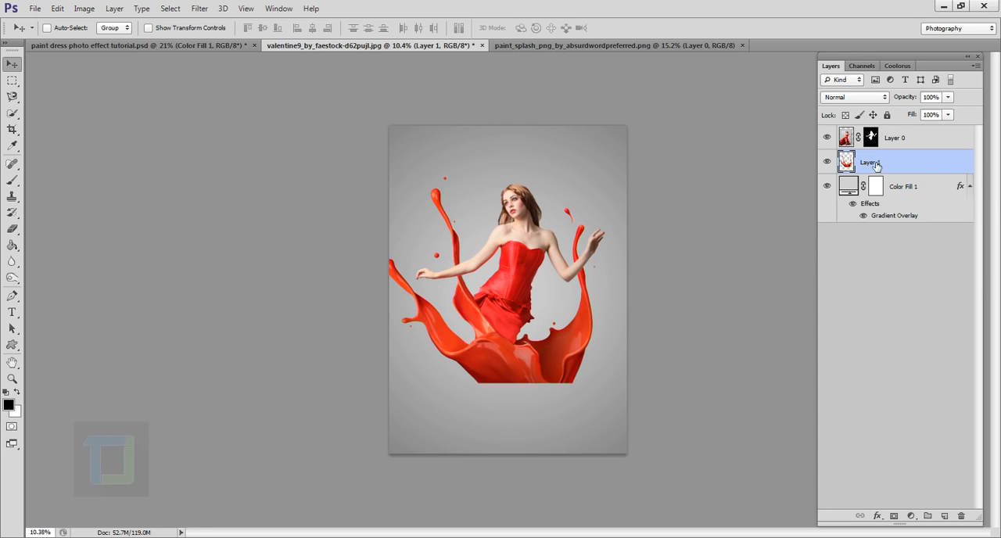
drag(906, 165, 910, 141)
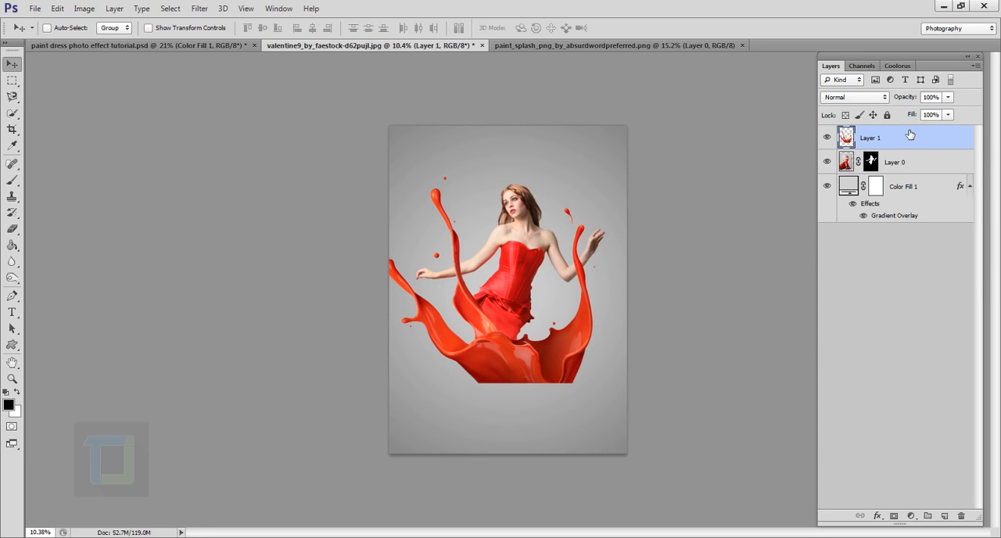
scroll(559, 305, up, 3)
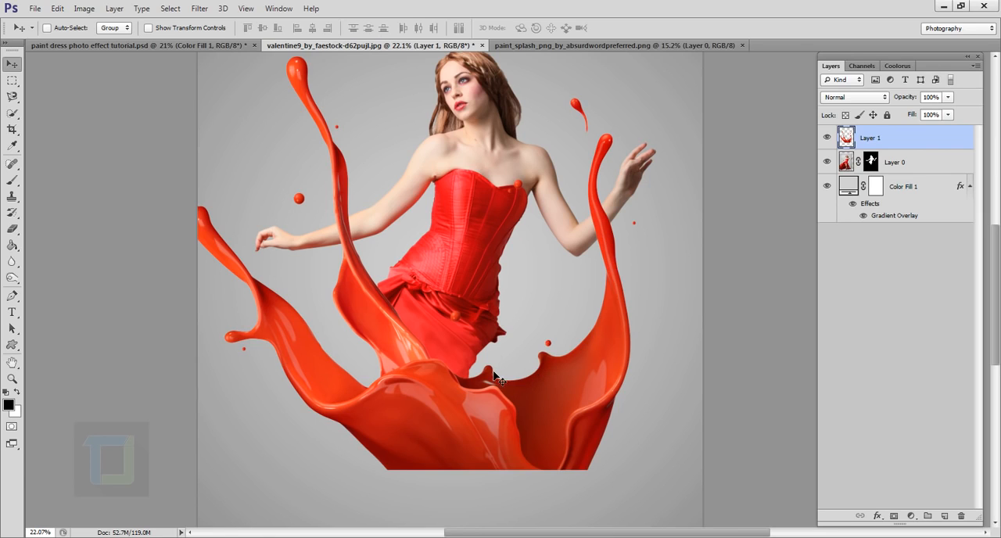
scroll(505, 373, down, 3)
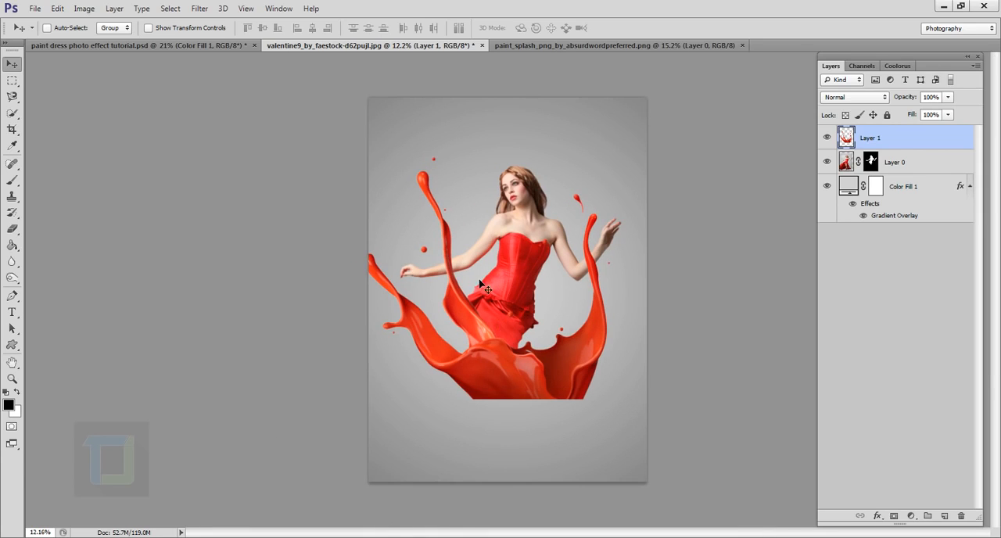
- Scale the splash proportionally to about 83.6% with Free Transform and reposition it over the model
key(ctrl+t)
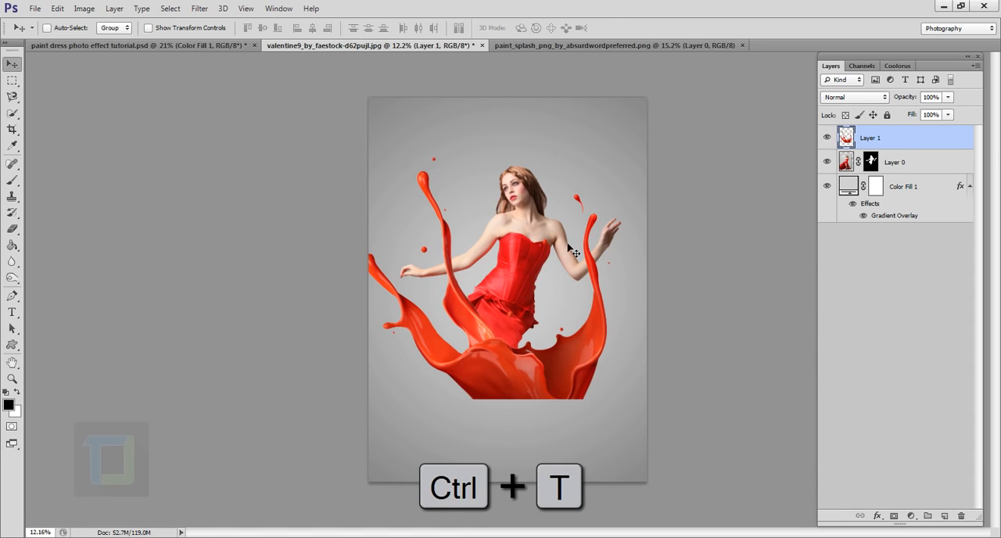
key(shift)
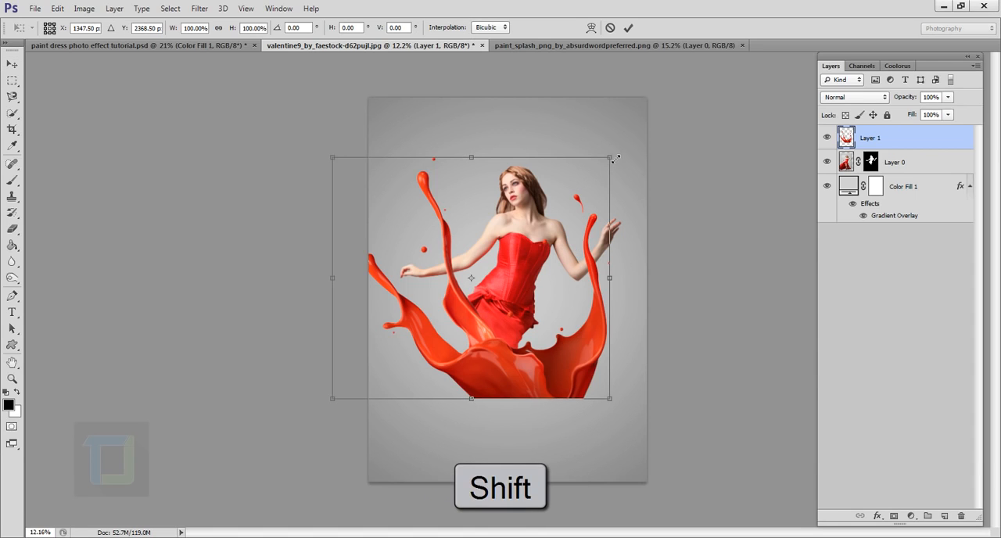
drag(615, 159, 573, 201)
drag(475, 270, 526, 237)
scroll(532, 246, up, 1)
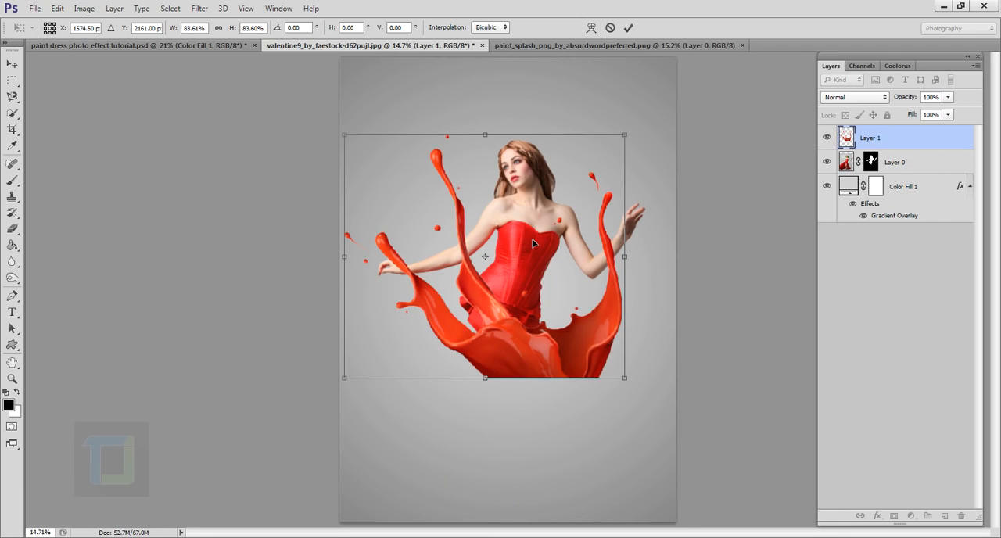
- Flip the paint splash vertically and horizontally and move it down below the model's waist
right_click(532, 238)
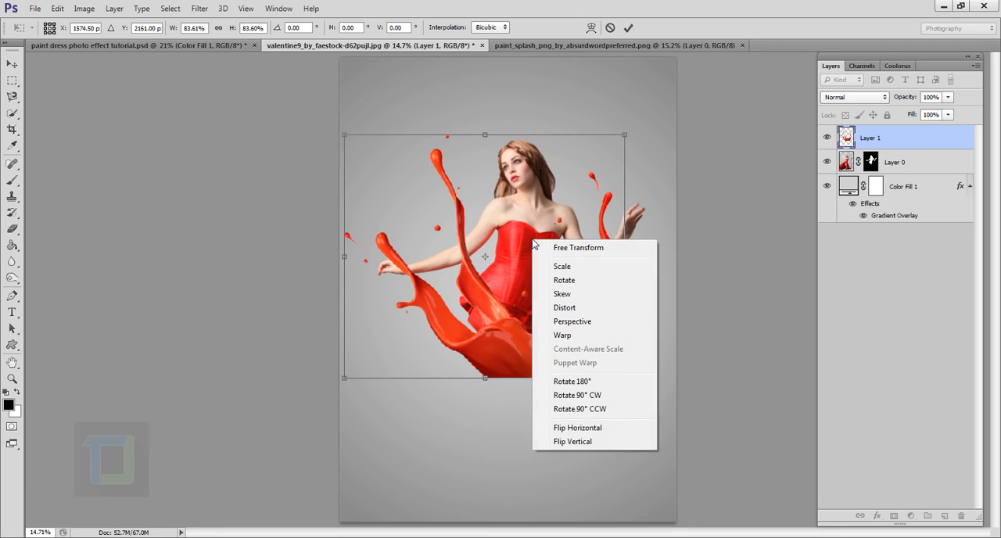
click(572, 441)
drag(556, 238, 522, 394)
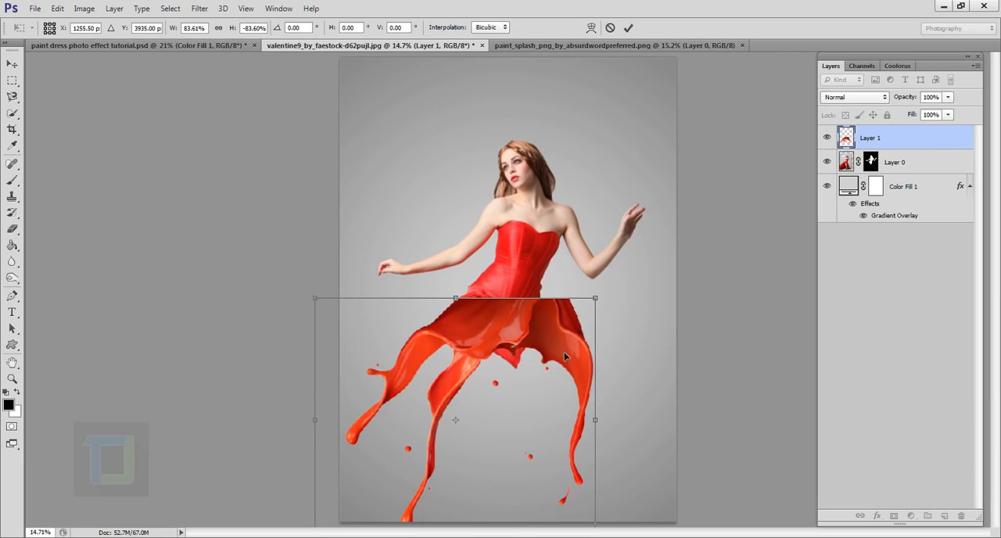
right_click(526, 340)
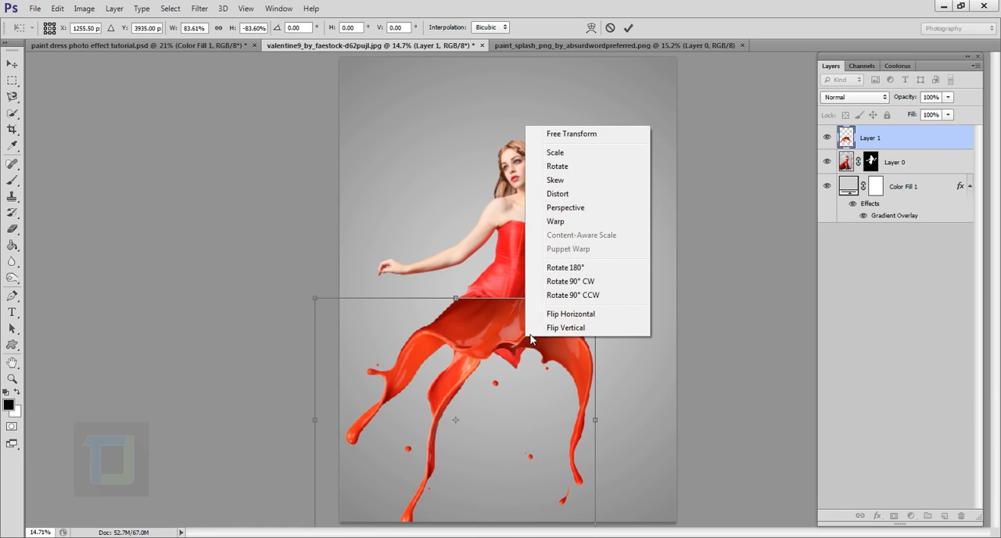
click(567, 314)
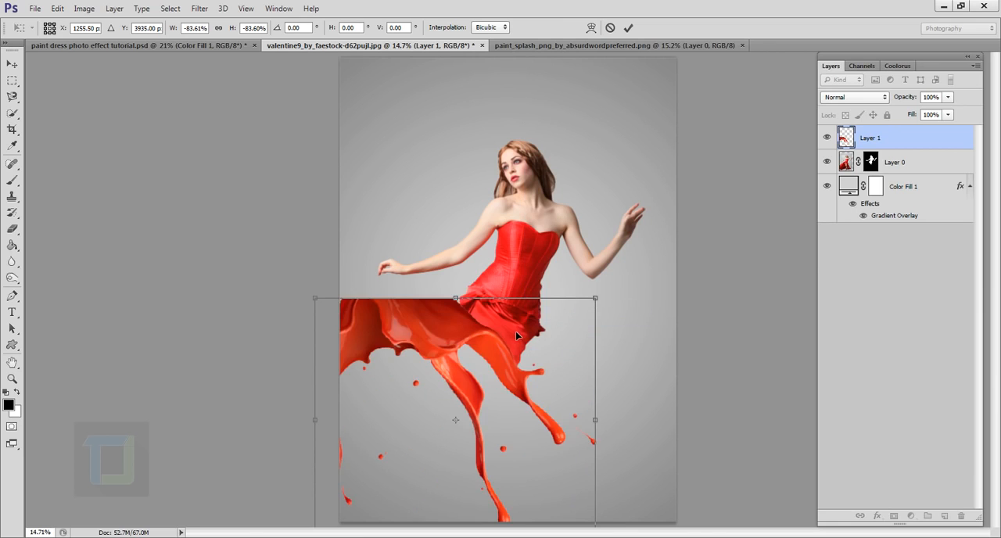
- Rotate the splash to about -158.4° so its flat edge follows the tilt of the corset hem, and position it there
drag(515, 331, 616, 347)
drag(724, 295, 760, 369)
drag(578, 382, 520, 399)
scroll(523, 363, up, 3)
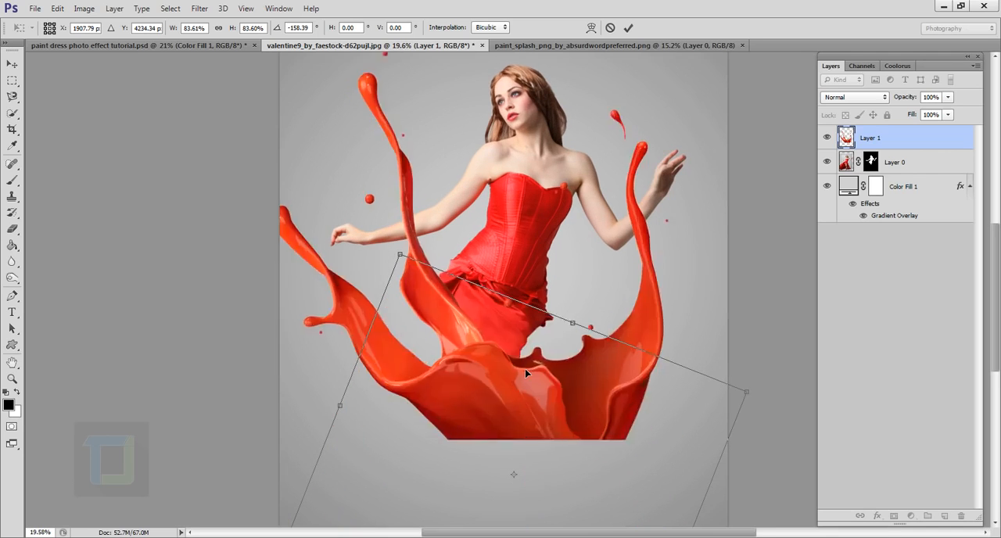
scroll(527, 346, down, 2)
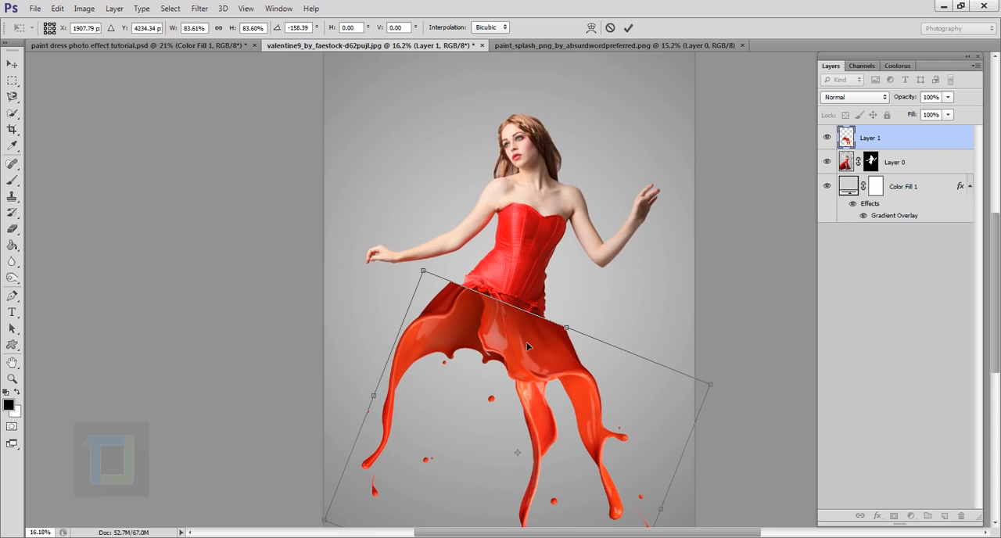
- Scale the splash proportionally to about 67.2% and align its flat edge with the corset's lower edge
drag(429, 276, 481, 338)
drag(531, 395, 517, 331)
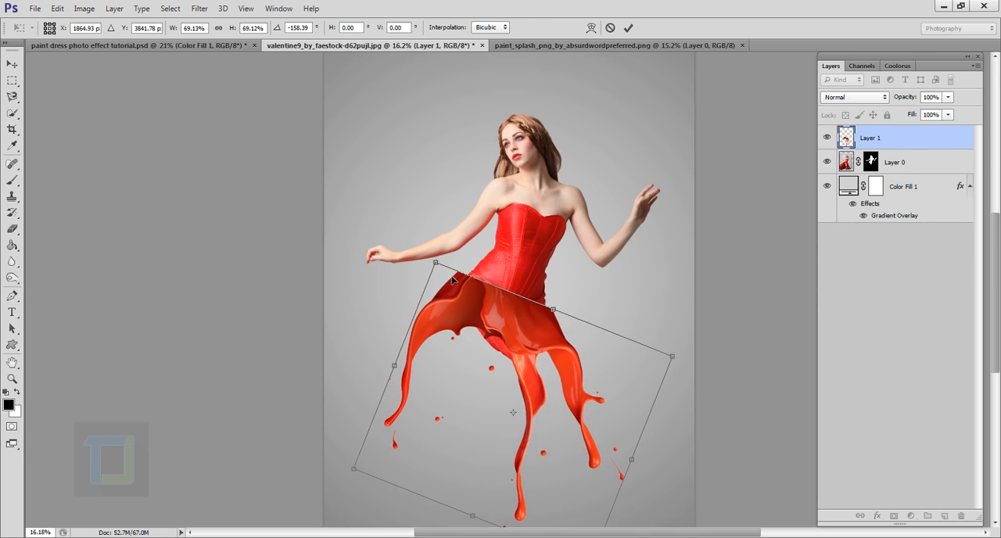
mouse_move(440, 267)
mouse_down()
mouse_move(402, 212)
mouse_move(438, 179)
mouse_move(472, 289)
mouse_move(435, 264)
mouse_move(448, 271)
mouse_up()
key(ctrl+z)
scroll(516, 336, up, 5)
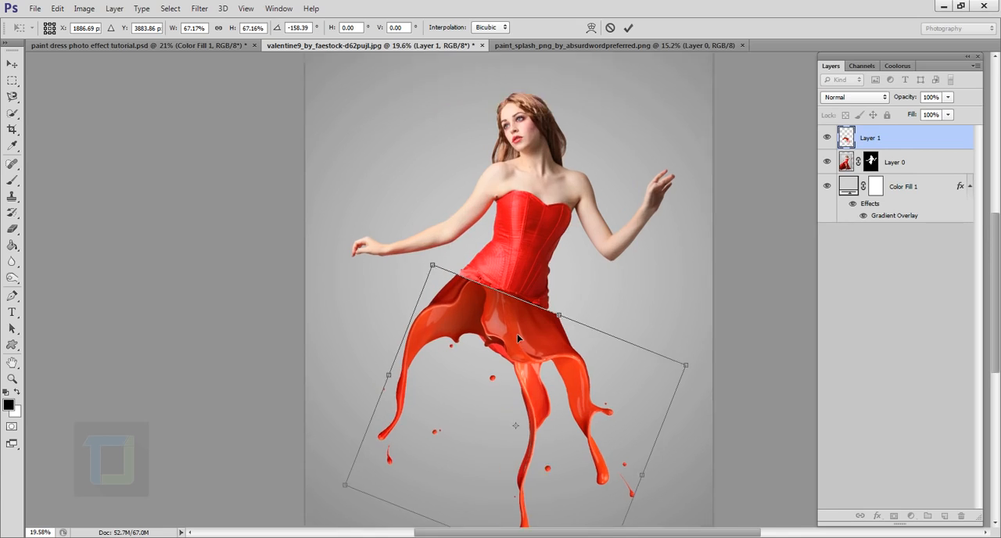
drag(516, 337, 512, 330)
scroll(420, 298, up, 6)
scroll(419, 298, up, 3)
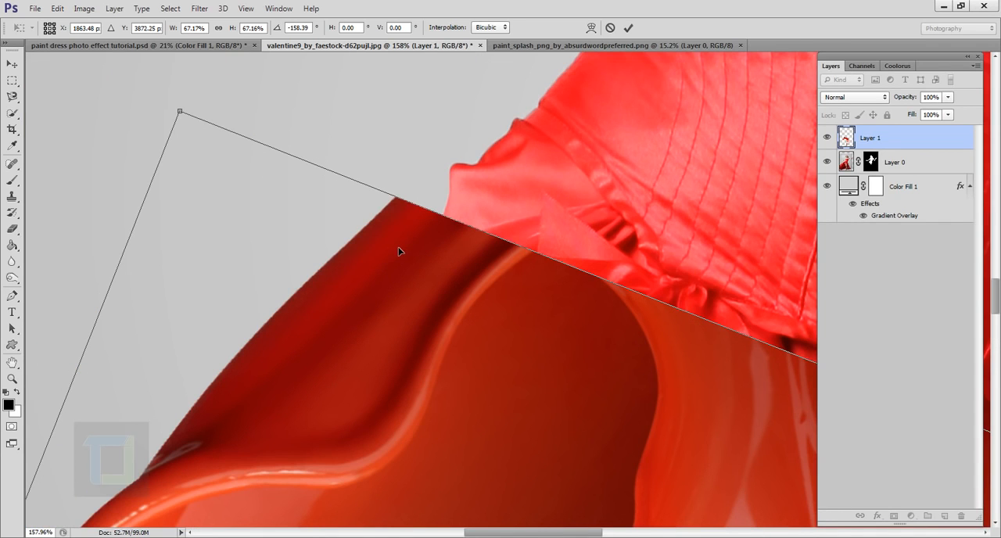
scroll(399, 251, down, 1)
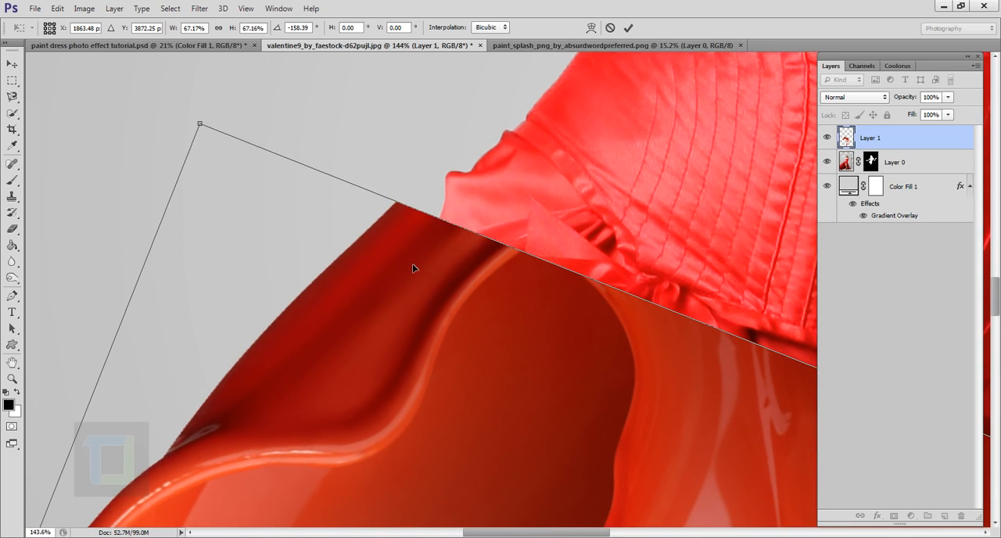
scroll(413, 267, down, 5)
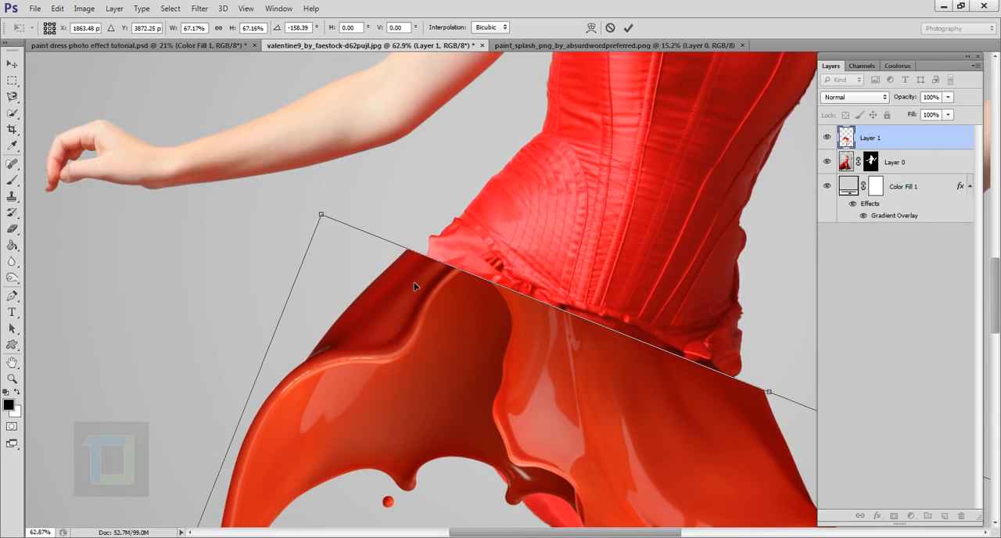
- Switch the transform to Warp and pull the splash's upper-left corner inward to meet the corset's left hip
right_click(423, 288)
click(453, 385)
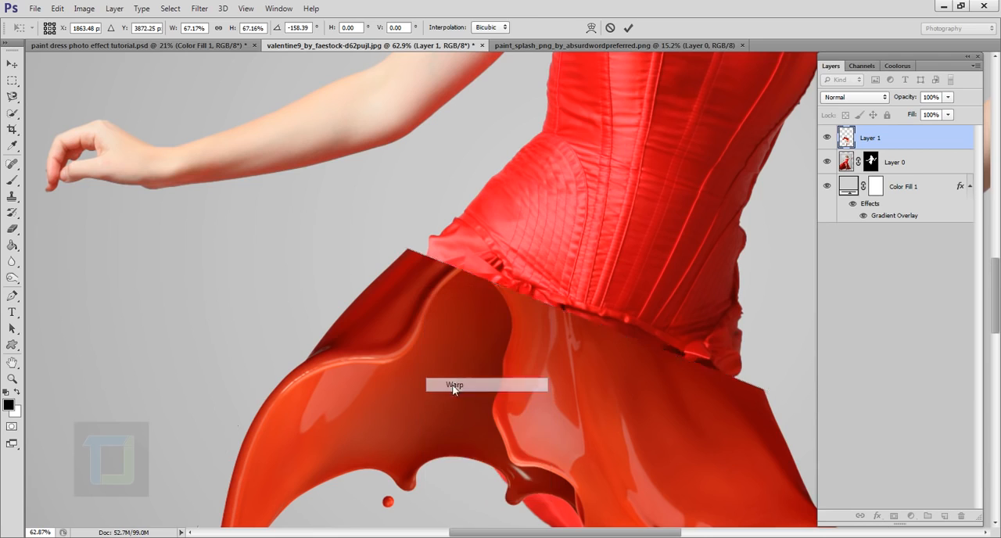
scroll(432, 293, up, 4)
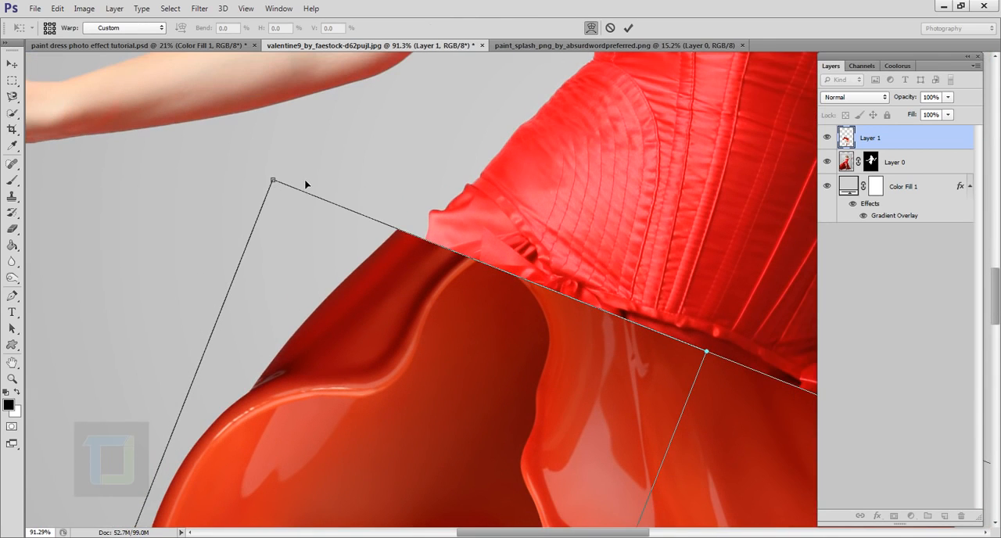
drag(273, 180, 305, 181)
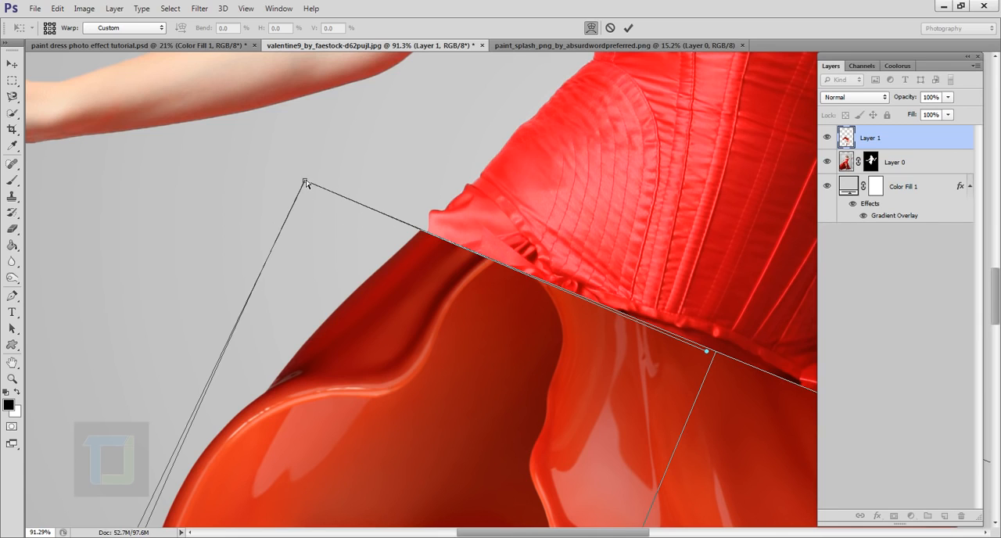
drag(306, 183, 314, 186)
scroll(322, 203, down, 4)
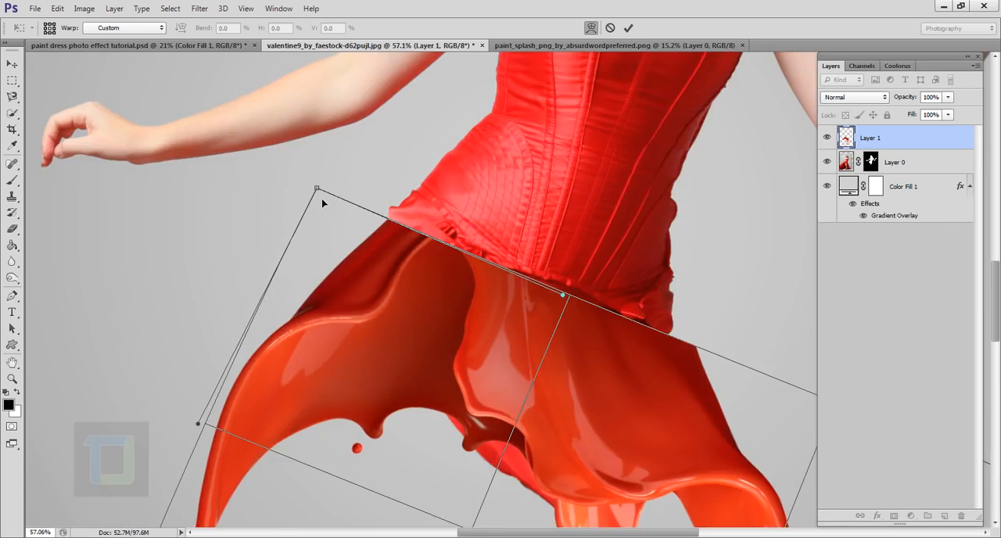
scroll(322, 203, down, 2)
scroll(383, 180, up, 2)
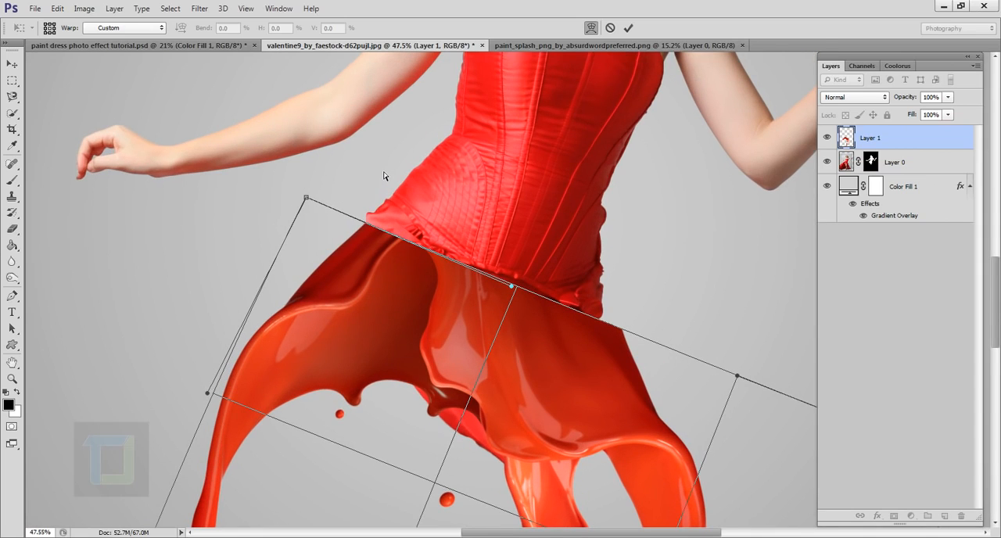
- Warp the splash's right side inward and its top edge up to the corset hem, and commit the transform
drag(739, 378, 678, 350)
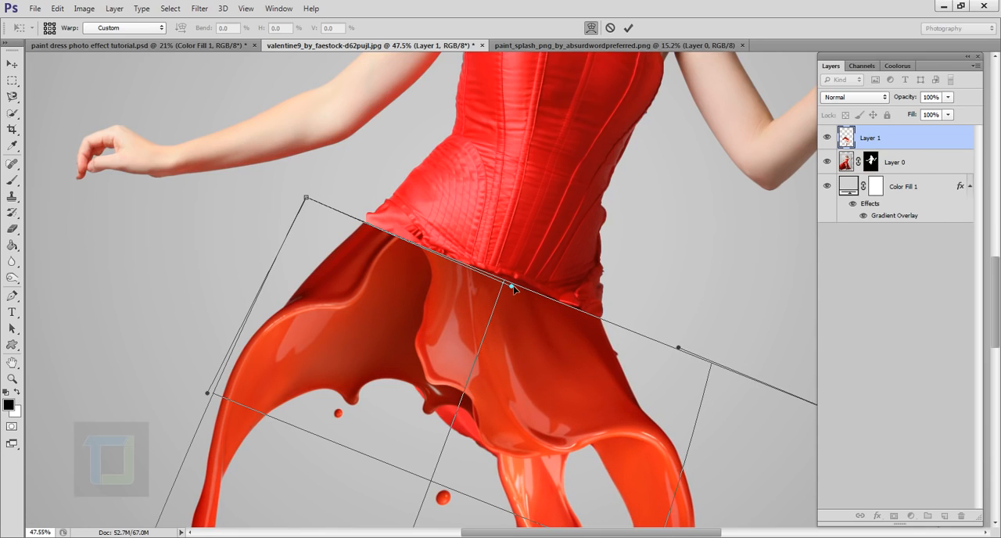
drag(512, 287, 518, 276)
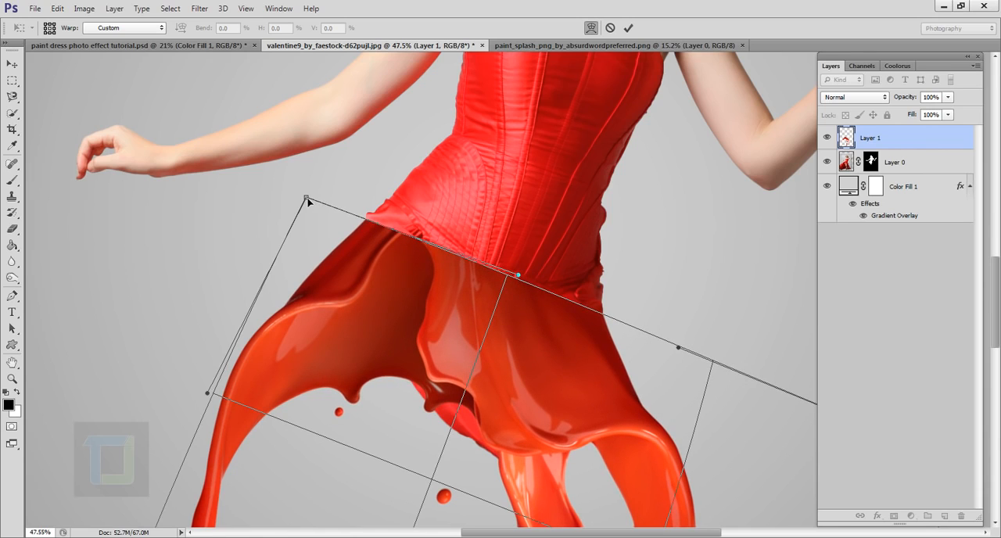
scroll(347, 190, up, 5)
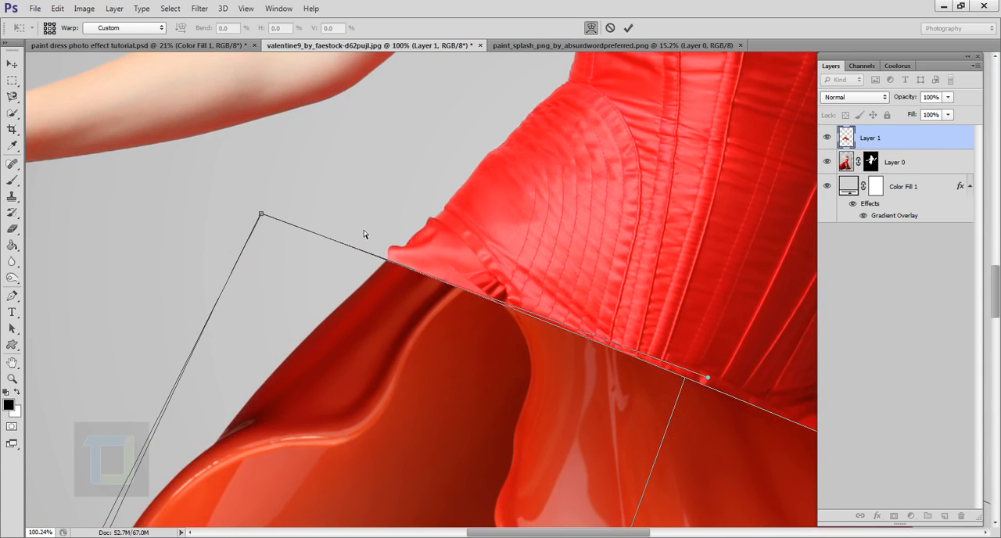
scroll(384, 278, down, 8)
scroll(384, 278, down, 4)
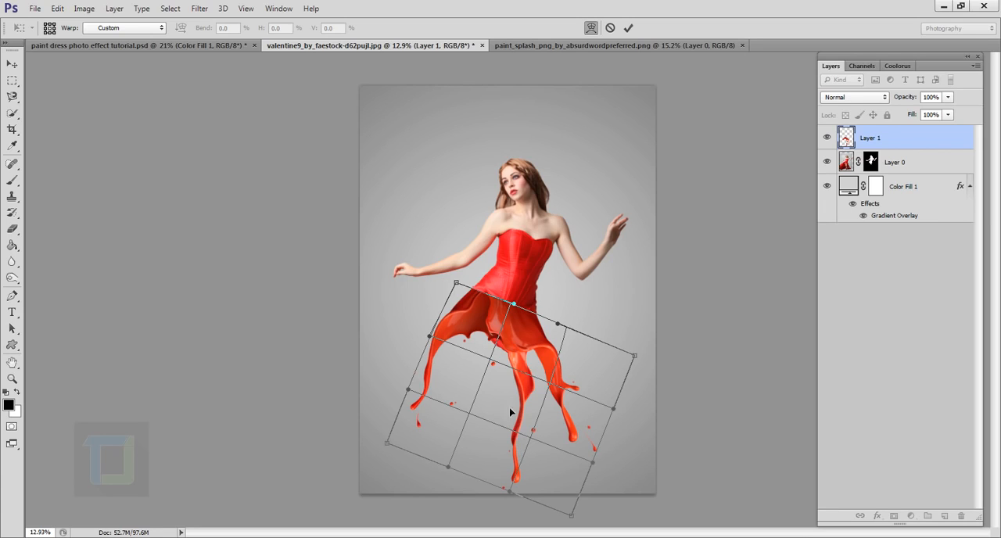
click(628, 28)
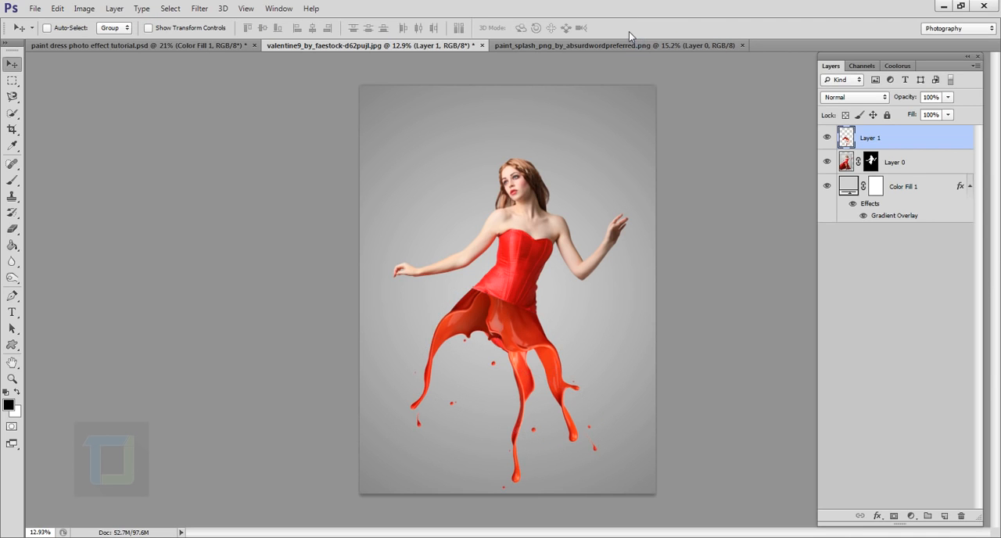
- Scale the splash slightly smaller with Free Transform and reposition it under the corset
key(ctrl+t)
scroll(516, 304, up, 5)
scroll(517, 305, down, 5)
key(Return)
scroll(492, 344, up, 5)
drag(490, 344, 484, 360)
scroll(507, 356, down, 5)
- Warp the splash's top edge again, pulling its left and right handles outward to fit the hips, and commit
key(ctrl+t)
scroll(479, 353, up, 5)
click(591, 28)
drag(446, 315, 438, 303)
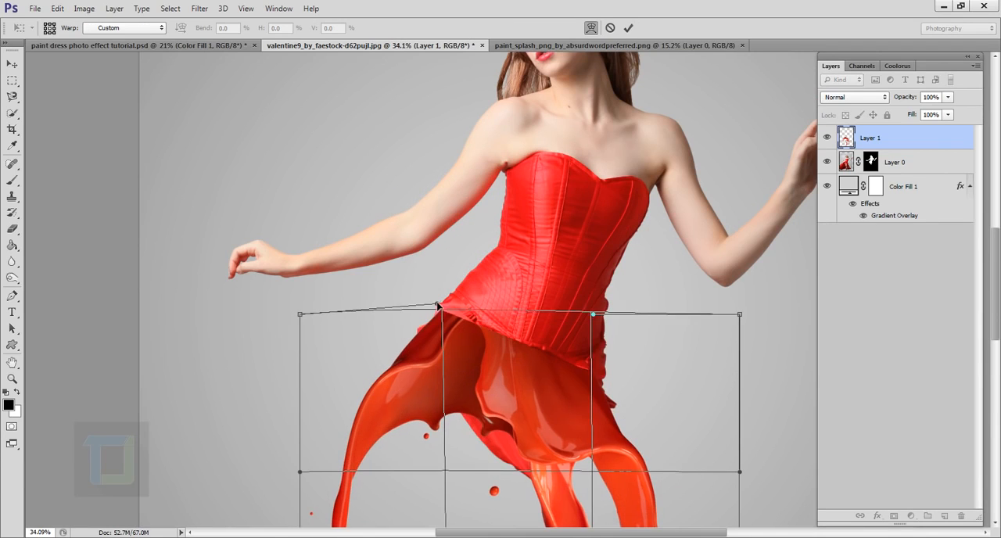
drag(593, 314, 614, 315)
drag(437, 303, 429, 298)
drag(614, 315, 623, 320)
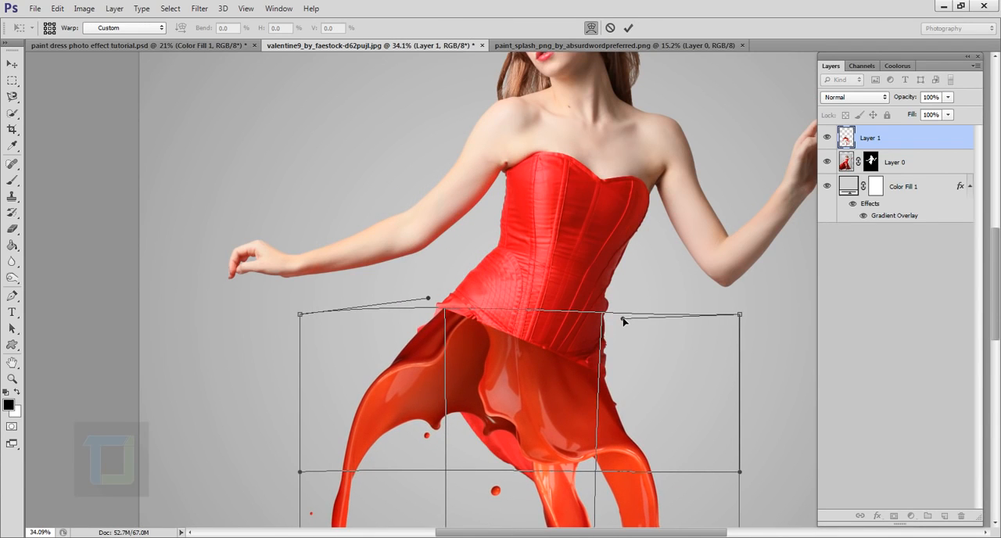
drag(428, 299, 424, 293)
scroll(499, 278, down, 5)
key(Return)
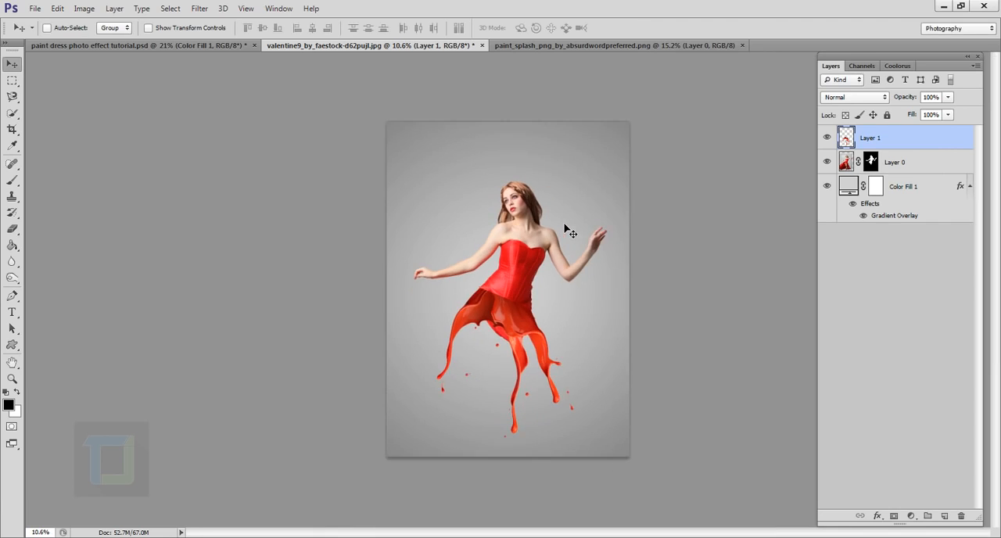
- Paint black on Layer 0's mask with a 100 px brush to hide the leftover red skirt beneath the splash
scroll(596, 253, up, 1)
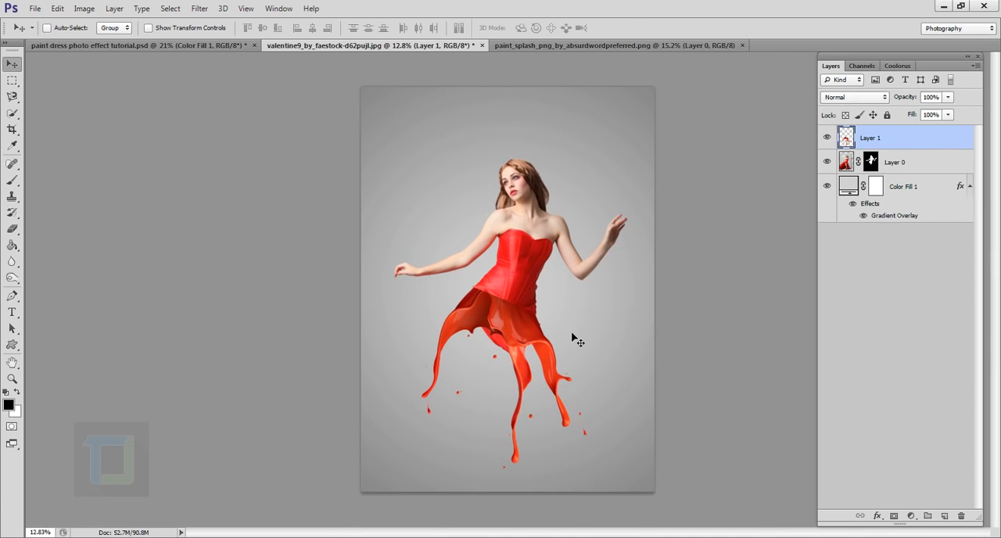
scroll(576, 341, up, 1)
scroll(573, 338, up, 3)
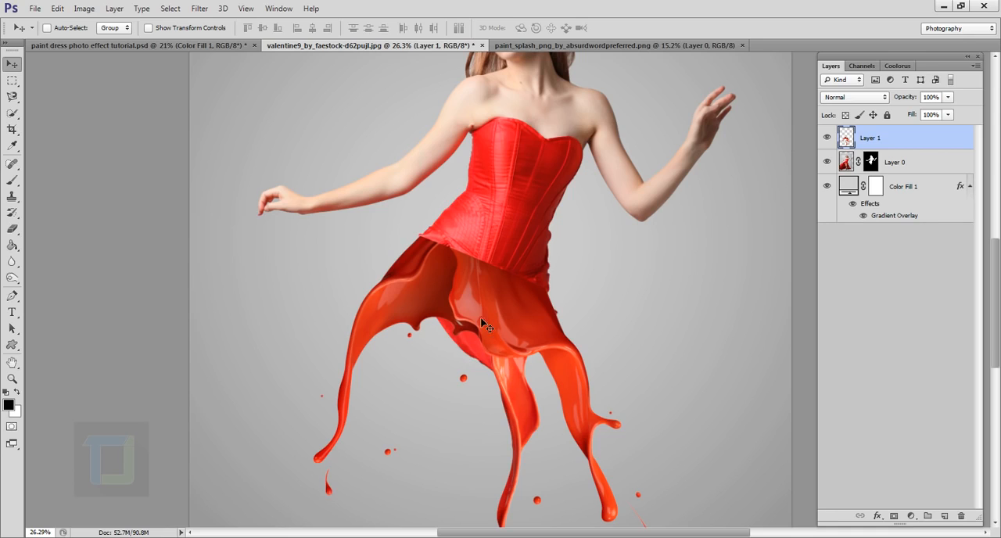
click(872, 166)
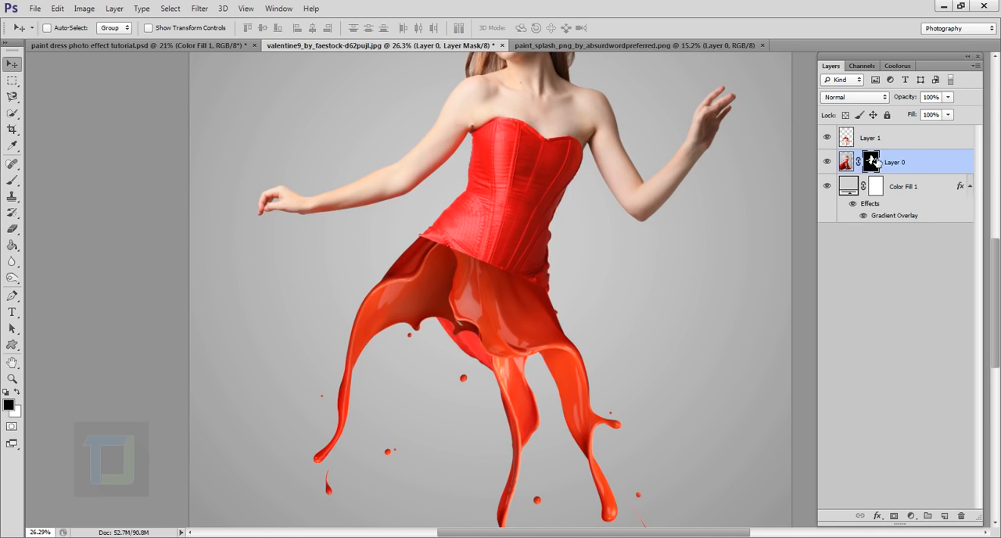
click(11, 183)
click(56, 180)
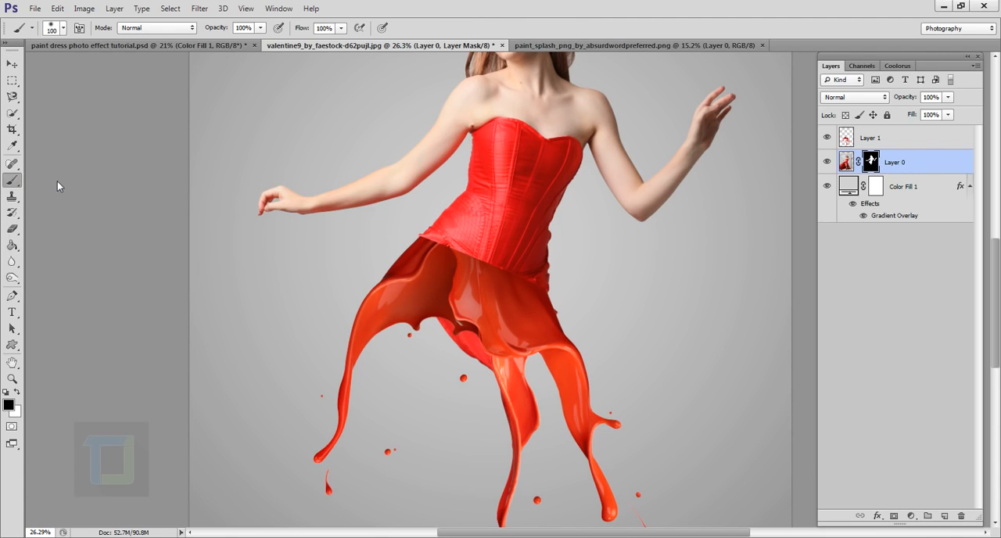
scroll(437, 375, up, 2)
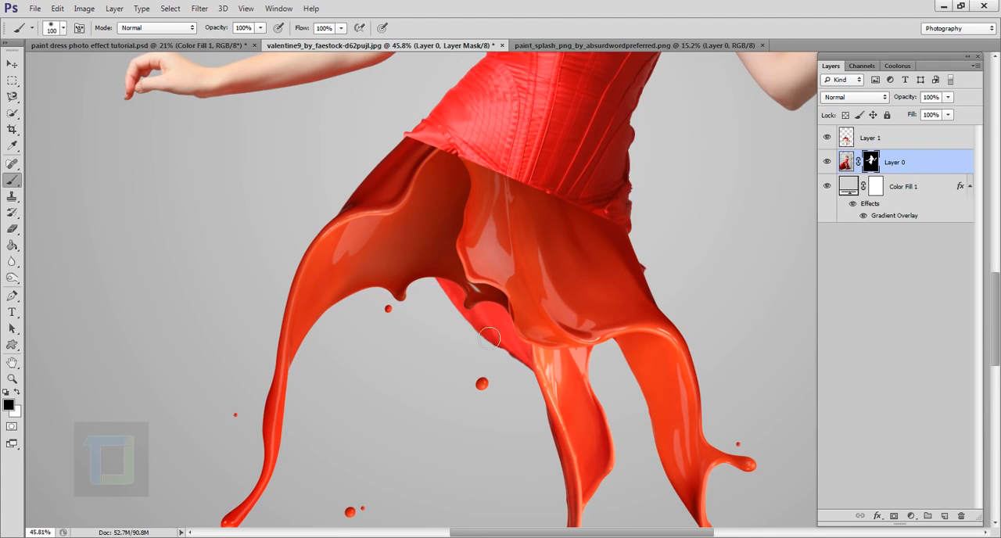
mouse_move(449, 279)
mouse_down()
mouse_move(483, 334)
mouse_move(452, 312)
mouse_move(442, 293)
mouse_move(494, 340)
mouse_move(518, 381)
mouse_move(498, 369)
mouse_move(496, 343)
mouse_move(535, 315)
mouse_up()
key(ctrl+z)
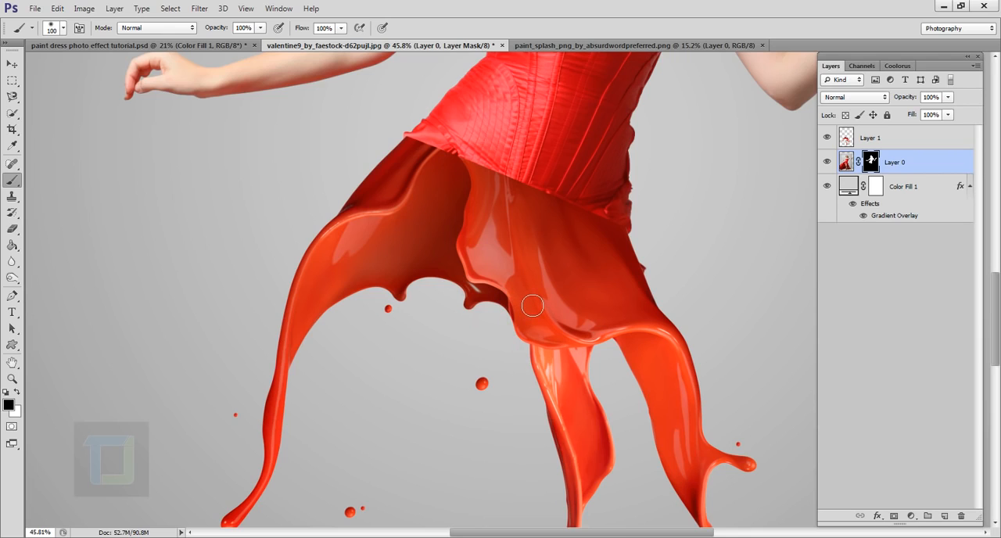
- Paint white on the mask below the splash, switch back to black and paint the same area out again
click(17, 391)
mouse_move(512, 348)
mouse_down()
mouse_move(483, 338)
mouse_move(477, 322)
mouse_move(503, 346)
mouse_move(490, 391)
mouse_up()
key(x)
drag(481, 310, 522, 364)
- Paint out the remaining bit of skirt sticking out beyond the splash's right edge and inspect the corset seam
scroll(664, 297, up, 5)
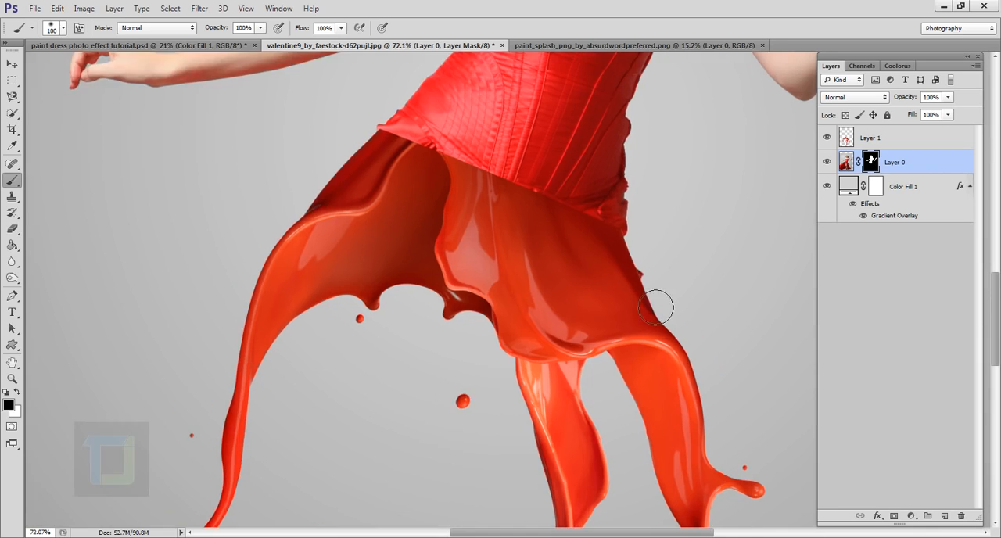
mouse_move(344, 210)
mouse_down()
mouse_move(512, 250)
mouse_move(843, 369)
mouse_up()
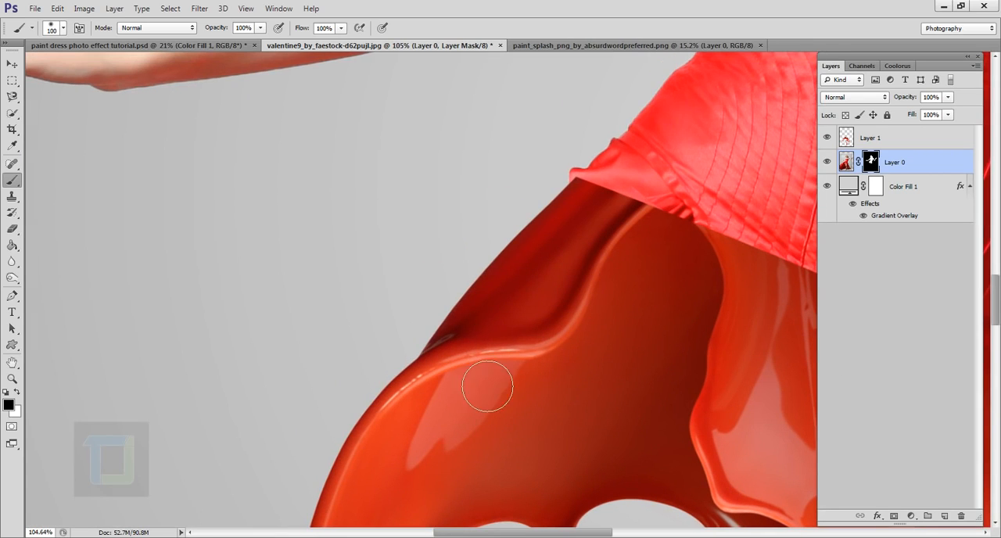
drag(581, 297, 321, 308)
scroll(474, 300, down, 5)
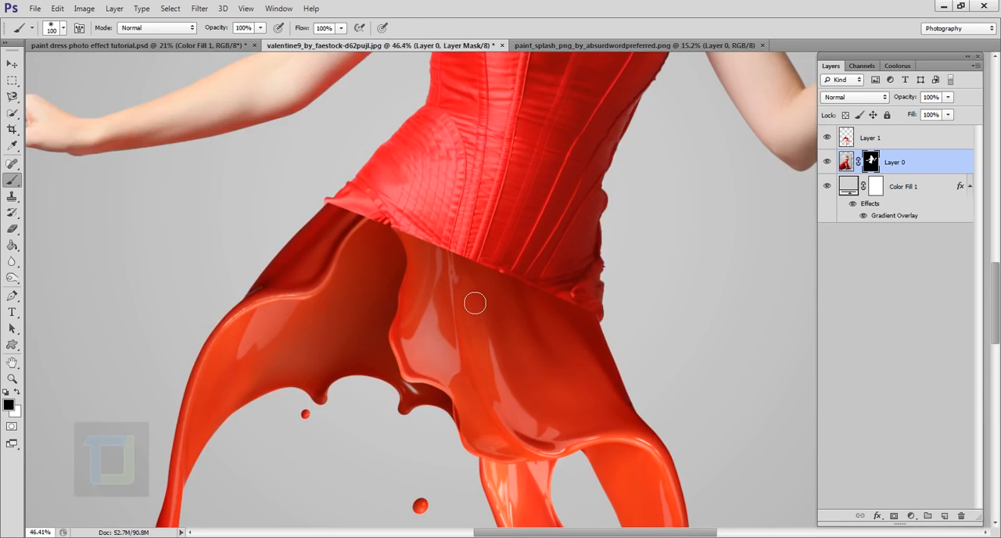
scroll(574, 304, up, 2)
scroll(564, 317, down, 1)
scroll(564, 321, up, 4)
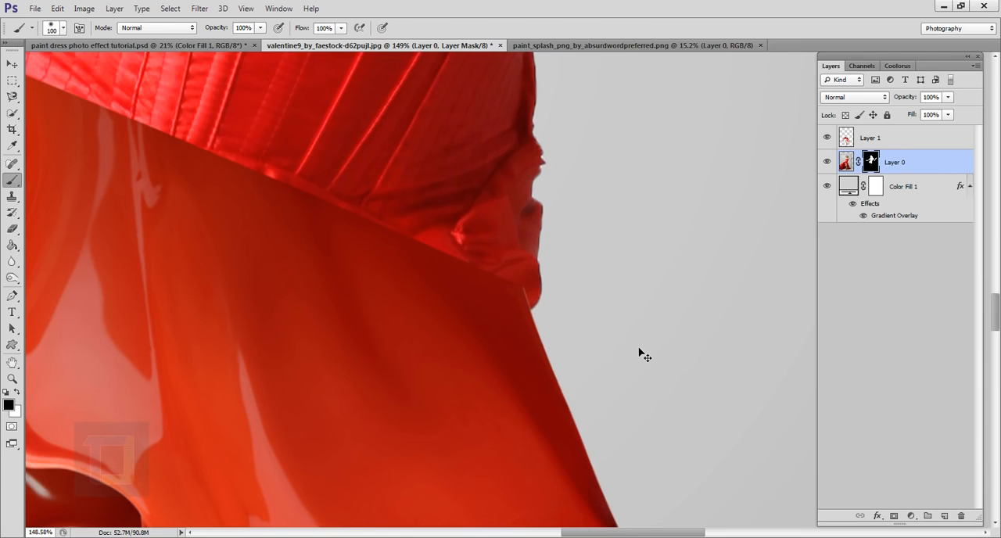
scroll(638, 351, down, 5)
scroll(638, 352, down, 1)
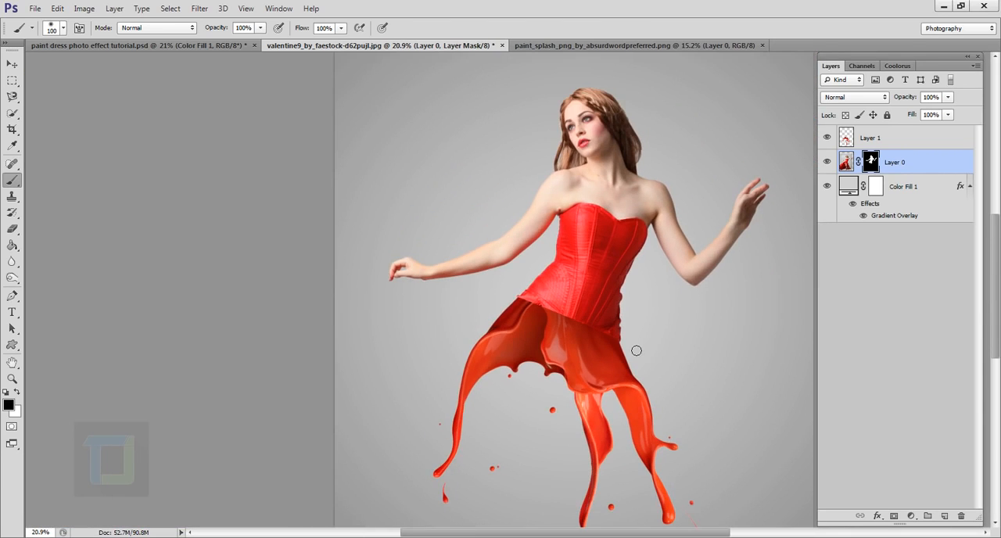
- Add a layer mask to Layer 1, the red paint splash
scroll(636, 350, down, 1)
scroll(598, 341, up, 1)
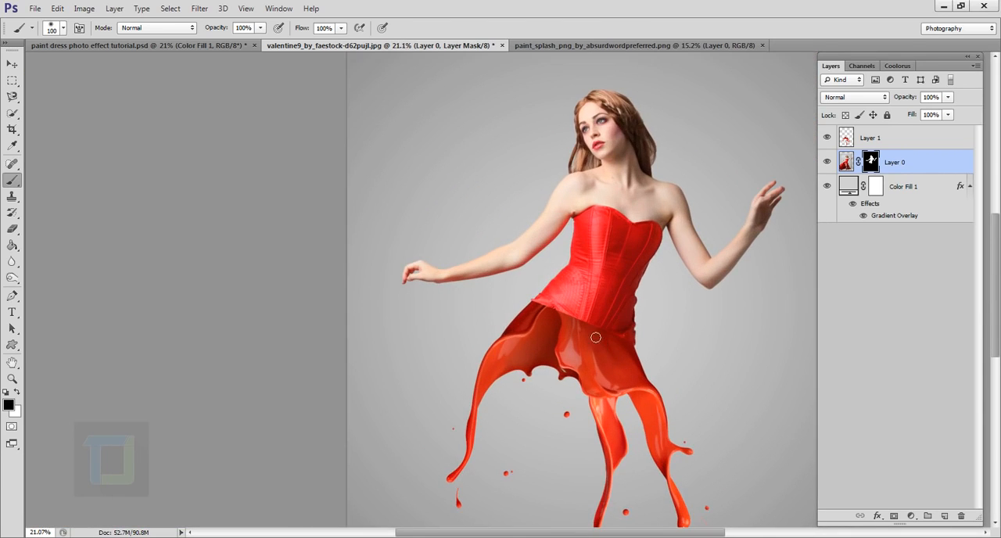
scroll(586, 326, up, 2)
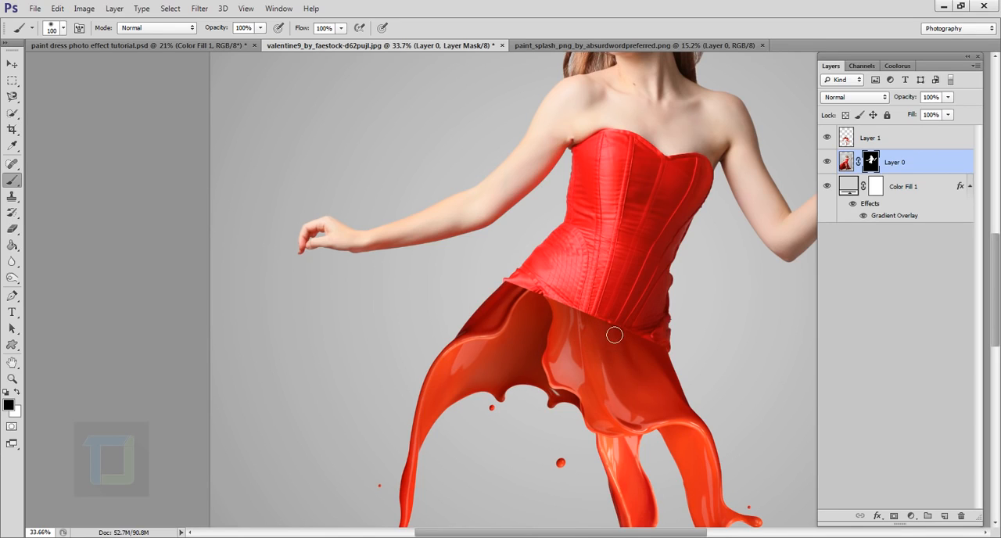
click(874, 139)
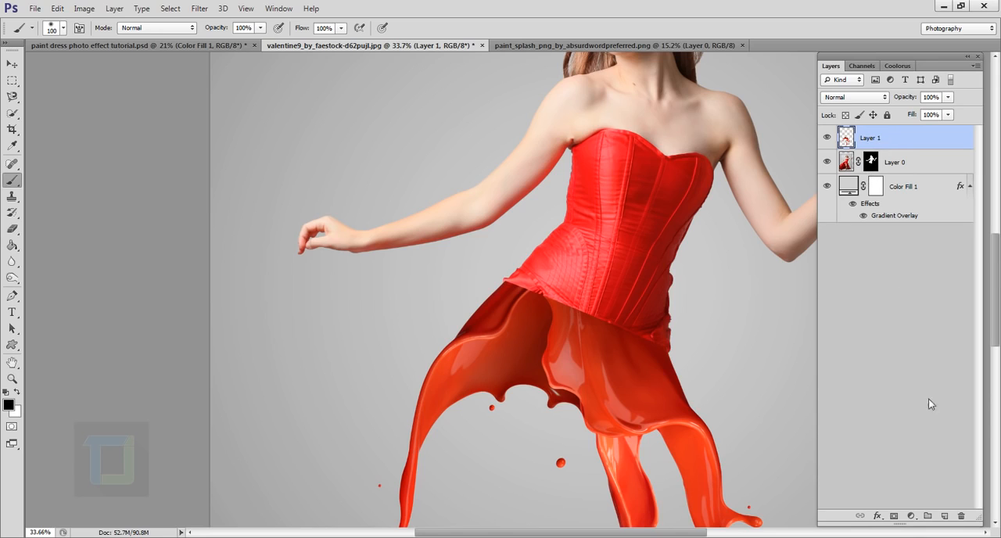
click(896, 515)
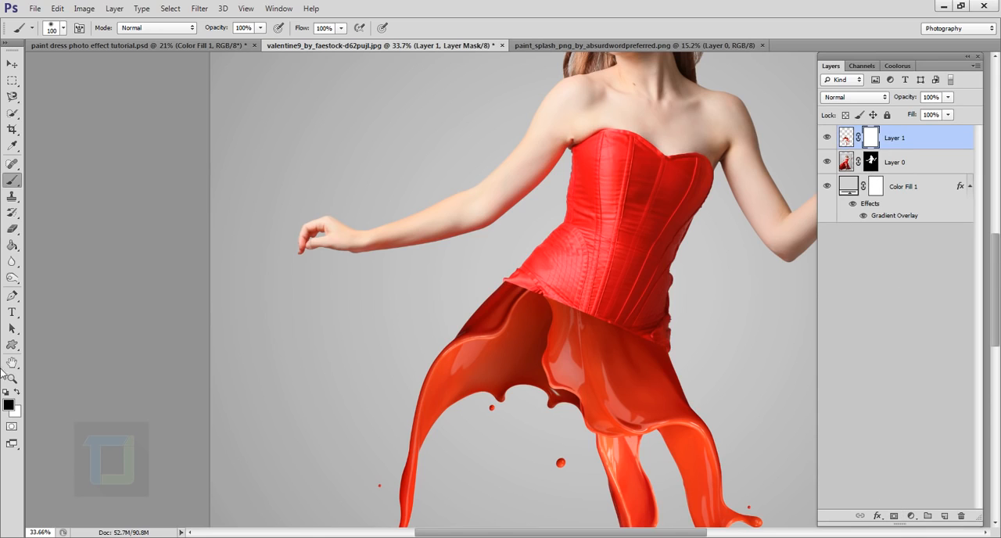
- Paint black on Layer 1's mask along the corset hem with a 175 px brush to blend the splash's top edge
scroll(516, 283, up, 2)
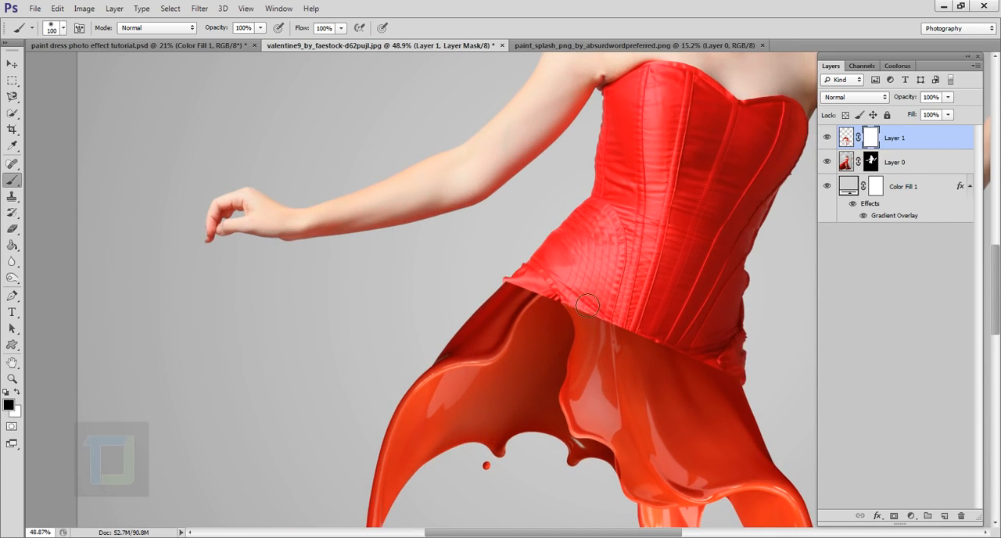
key(bracketleft)
mouse_move(558, 319)
mouse_down()
mouse_move(699, 352)
mouse_move(735, 382)
mouse_move(732, 367)
mouse_move(570, 309)
mouse_move(582, 316)
mouse_up()
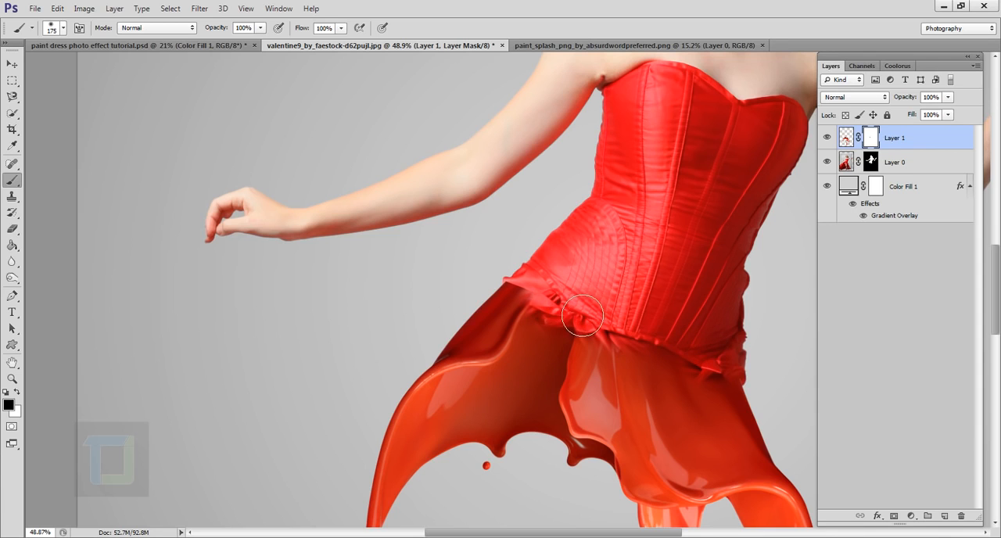
- Paint black on the mask at the left end of the corset hem with a smaller brush, down to 70 px
scroll(660, 383, up, 5)
scroll(544, 316, up, 4)
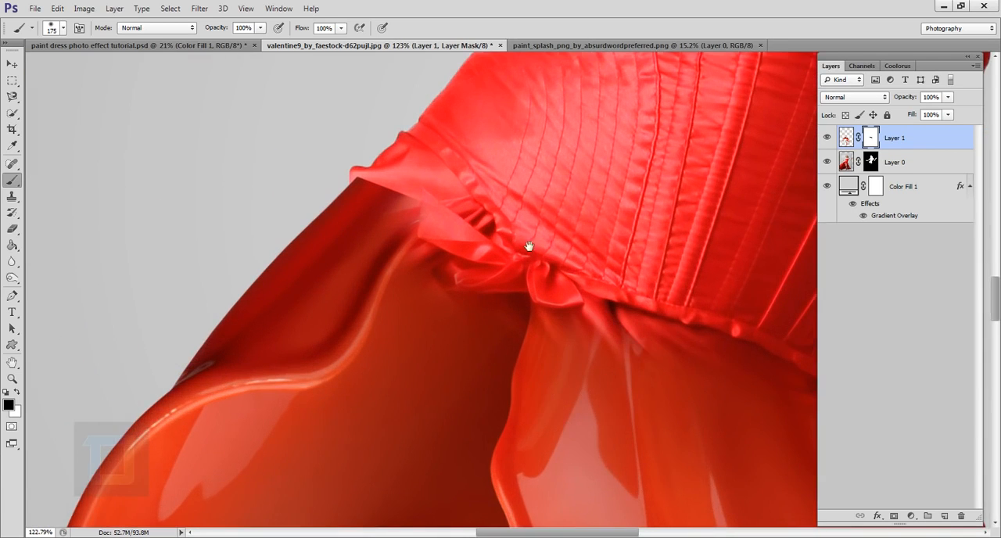
drag(529, 246, 576, 356)
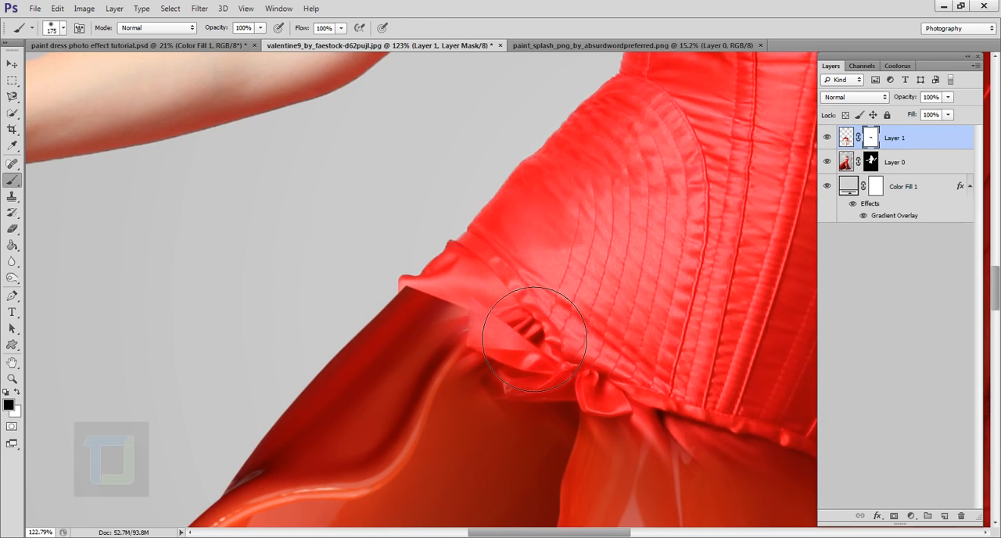
key(bracketleft)
key(bracketleft)
key(bracketleft)
mouse_move(494, 320)
mouse_down()
mouse_move(457, 324)
mouse_move(483, 323)
mouse_move(478, 330)
mouse_move(445, 313)
mouse_move(444, 301)
mouse_move(432, 305)
mouse_move(448, 296)
mouse_up()
key(bracketleft)
key(bracketleft)
key(bracketleft)
scroll(383, 330, up, 5)
drag(394, 338, 391, 301)
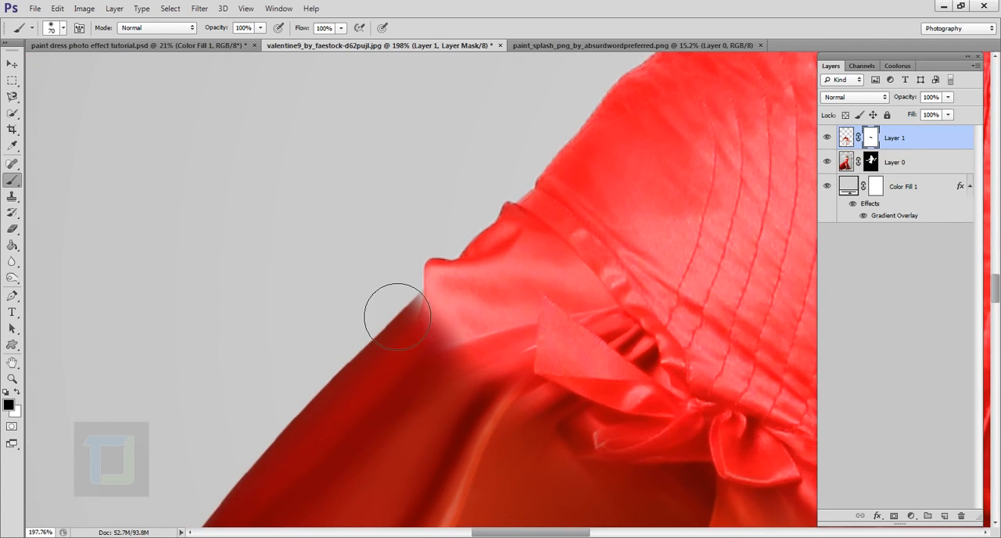
- Paint white with a 25 px brush to restore the splash beside the hem's left corner, and switch back to black
key(bracketleft)
key(bracketleft)
key(bracketleft)
key(bracketleft)
key(bracketleft)
key(x)
mouse_move(438, 315)
mouse_down()
mouse_move(425, 340)
mouse_move(463, 323)
mouse_move(451, 332)
mouse_move(457, 292)
mouse_move(450, 326)
mouse_move(460, 313)
mouse_move(469, 335)
mouse_up()
key(x)
- Rework Layer 1's mask over the ruffles on the left part of the corset hem with a larger brush
scroll(468, 327, down, 6)
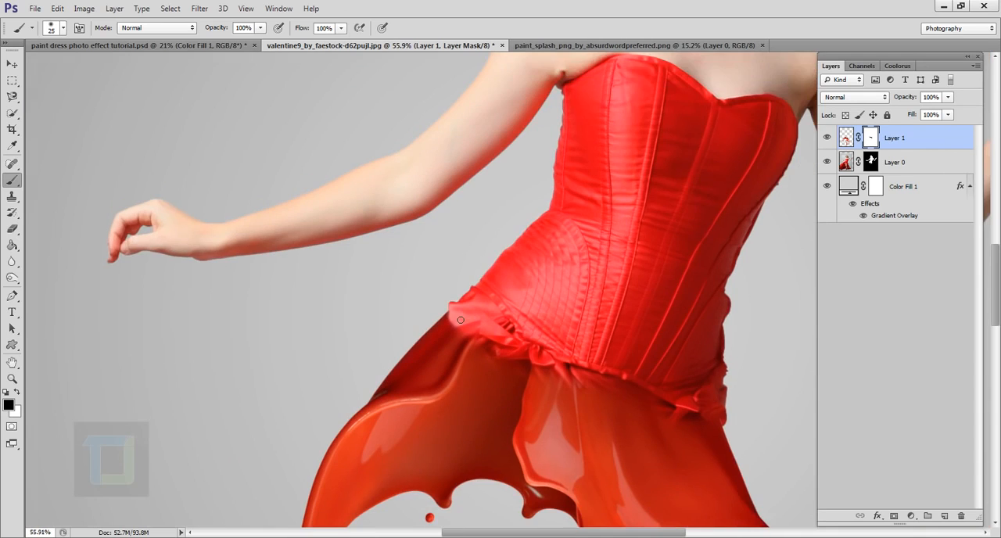
drag(533, 281, 536, 220)
scroll(515, 323, up, 4)
scroll(516, 323, down, 3)
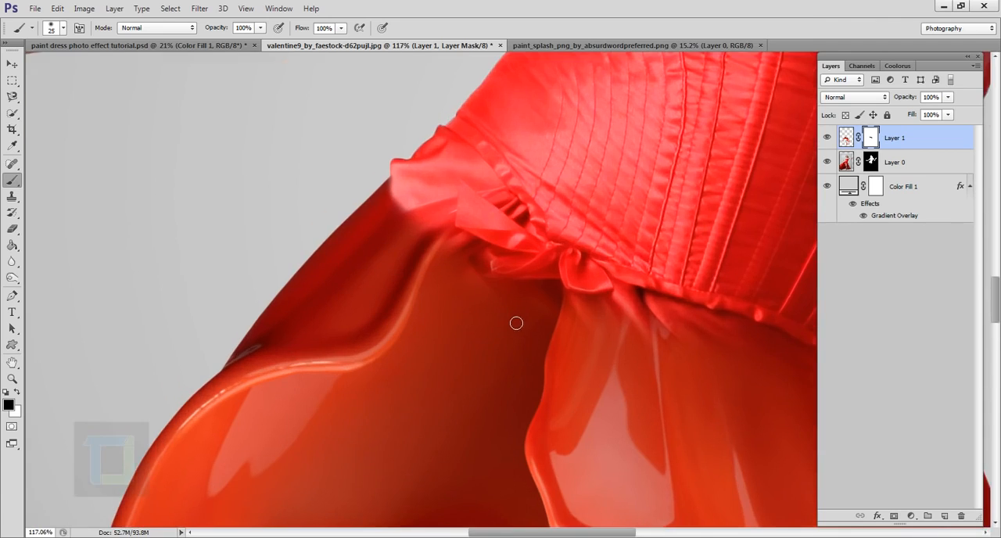
scroll(513, 274, up, 4)
key(bracketright)
key(bracketright)
key(bracketright)
key(bracketright)
key(bracketright)
mouse_move(467, 291)
mouse_down()
mouse_move(476, 305)
mouse_move(560, 310)
mouse_up()
key(x)
key(x)
drag(545, 244, 481, 215)
- Move Layer 1's splash image about 0.09 in right and 0.18 in up, closer under the corset
scroll(496, 197, down, 3)
click(13, 64)
click(846, 137)
drag(554, 242, 564, 226)
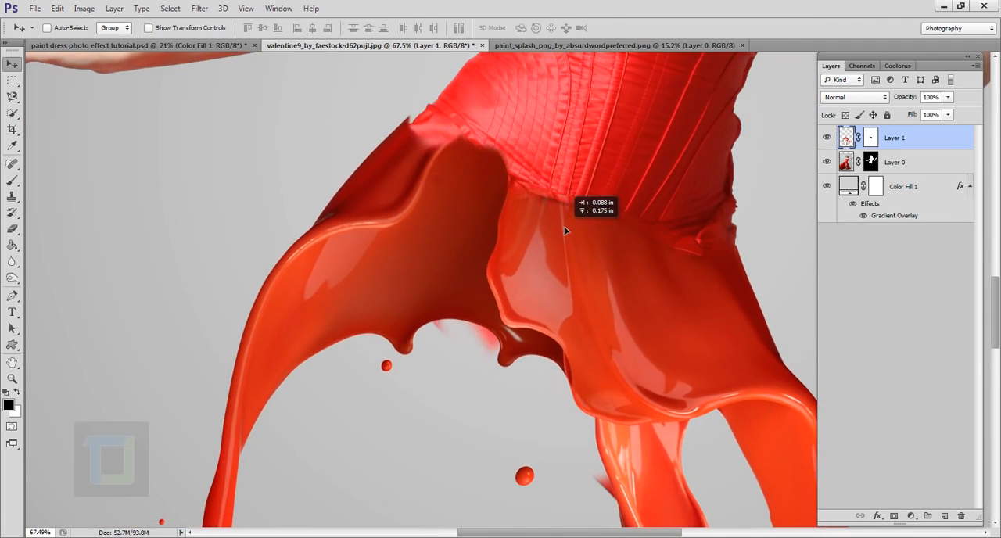
- Warp the splash, pulling its upper-left corner slightly down and outward at the hip, and commit
key(ctrl+t)
right_click(563, 226)
click(594, 321)
drag(430, 114, 425, 119)
key(Return)
- Paint out the splash's pointed tip on Layer 1's mask and the corset sliver beyond it on Layer 0's mask
click(870, 137)
scroll(355, 99, up, 7)
click(12, 180)
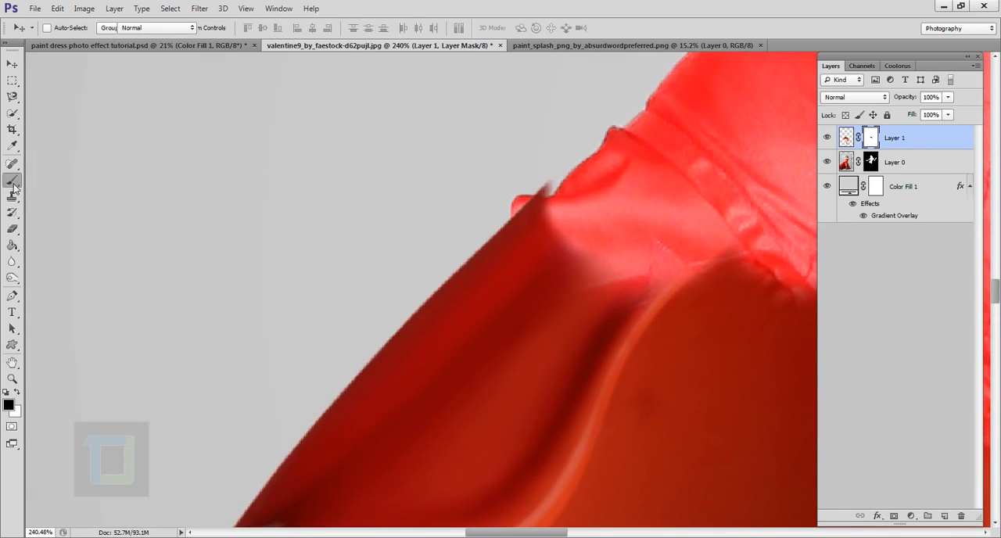
drag(538, 184, 525, 205)
click(870, 162)
drag(517, 199, 532, 214)
- Paint black on Layer 1's mask along the middle of the corset hem with a 175 px brush
scroll(469, 180, down, 5)
key(x)
key(alt+bracketright)
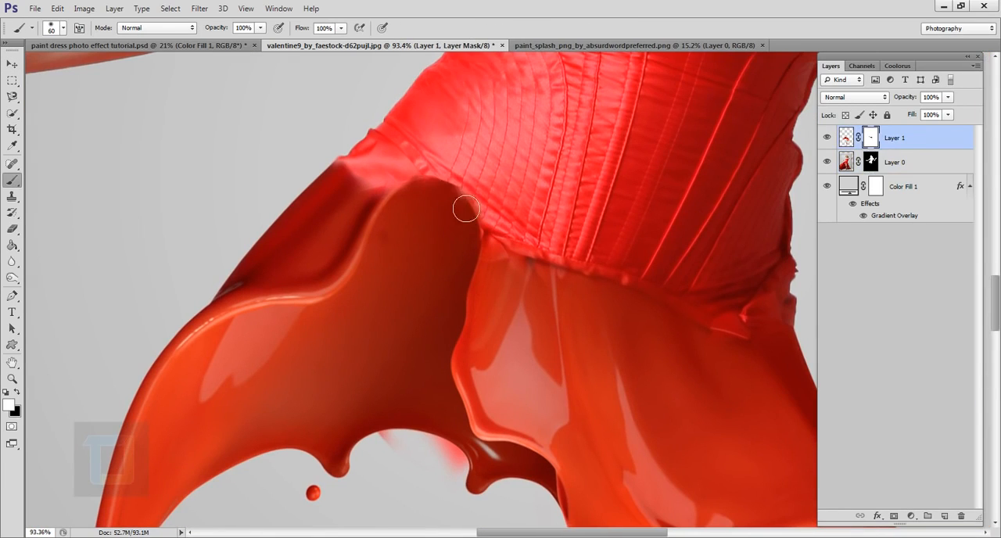
key(bracketright)
key(bracketright)
key(bracketright)
key(bracketright)
key(bracketright)
key(bracketright)
key(bracketright)
key(x)
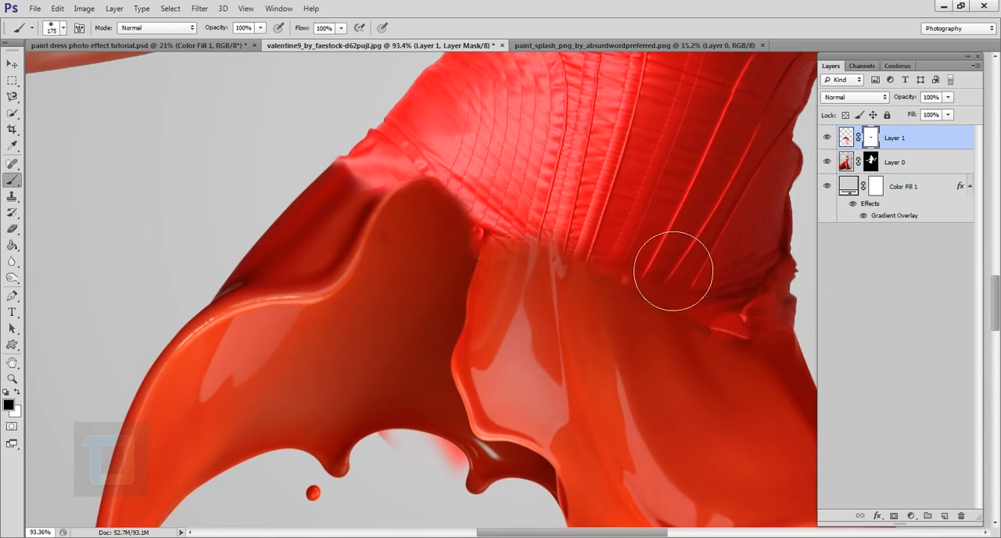
drag(672, 271, 578, 244)
- Refine Layer 1's mask with white at the right part of the hem and black at the left part
scroll(567, 235, down, 7)
scroll(652, 273, up, 7)
key(x)
drag(600, 330, 575, 356)
key(x)
drag(319, 154, 384, 153)
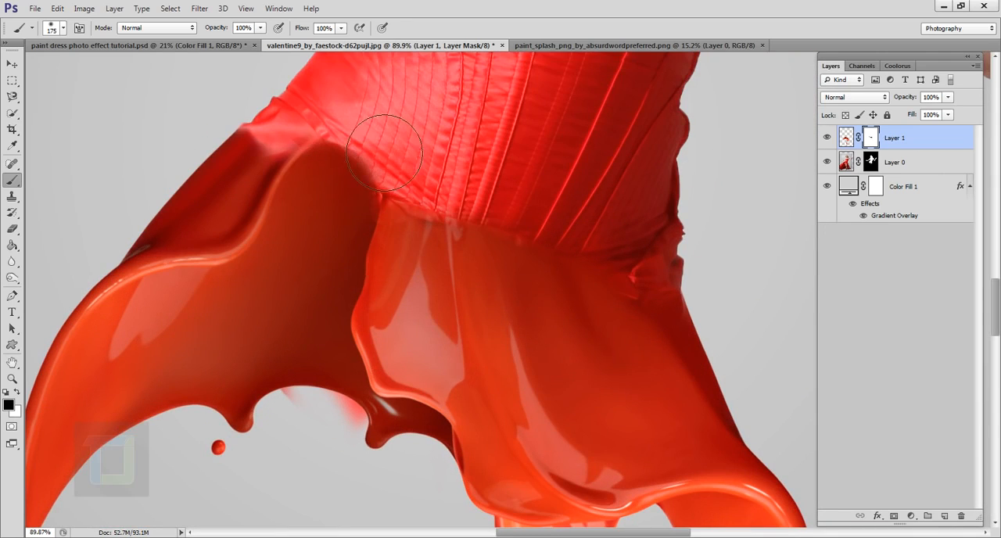
scroll(469, 227, down, 10)
scroll(586, 286, up, 2)
scroll(588, 291, down, 1)
- Duplicate Layer 1 and delete the layer mask from the copy
key(ctrl+2)
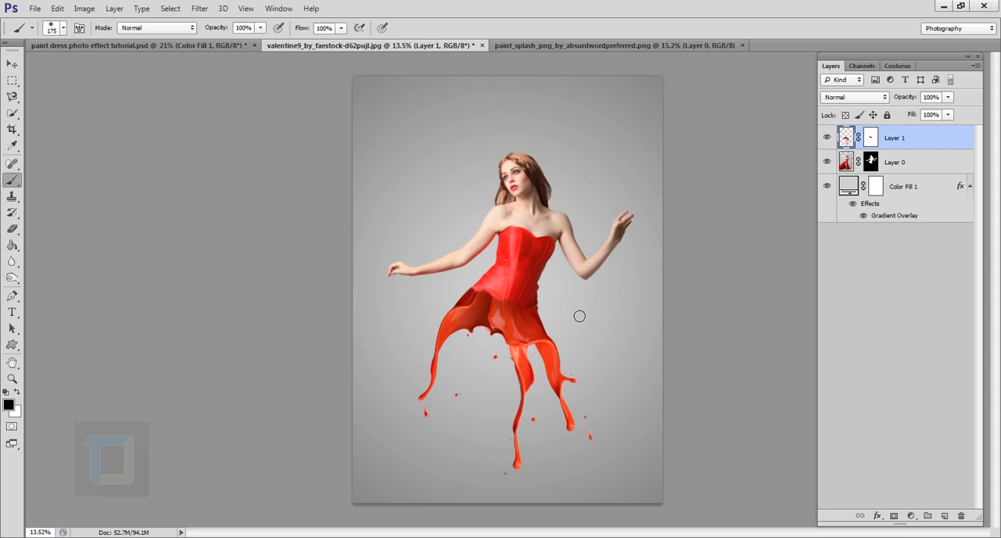
scroll(548, 314, up, 2)
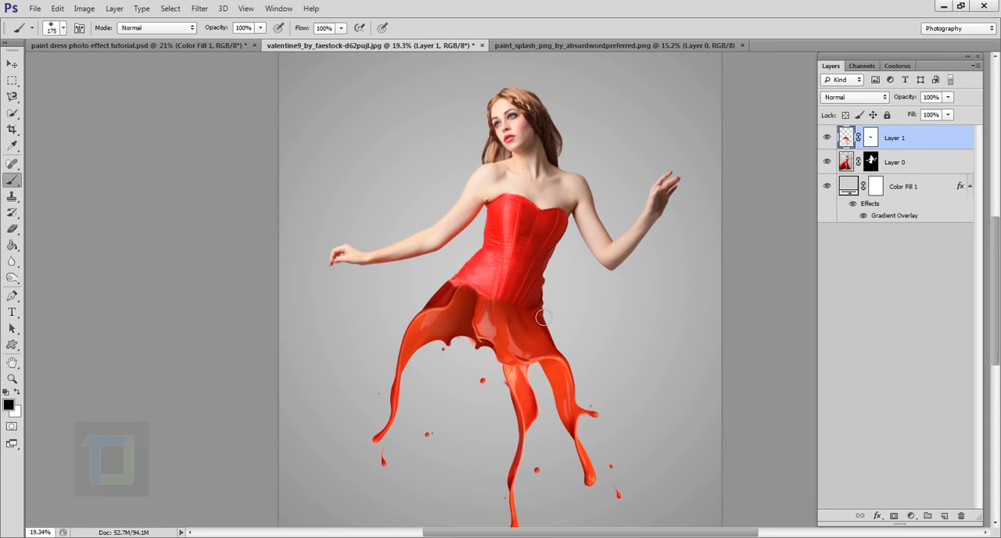
scroll(541, 314, down, 1)
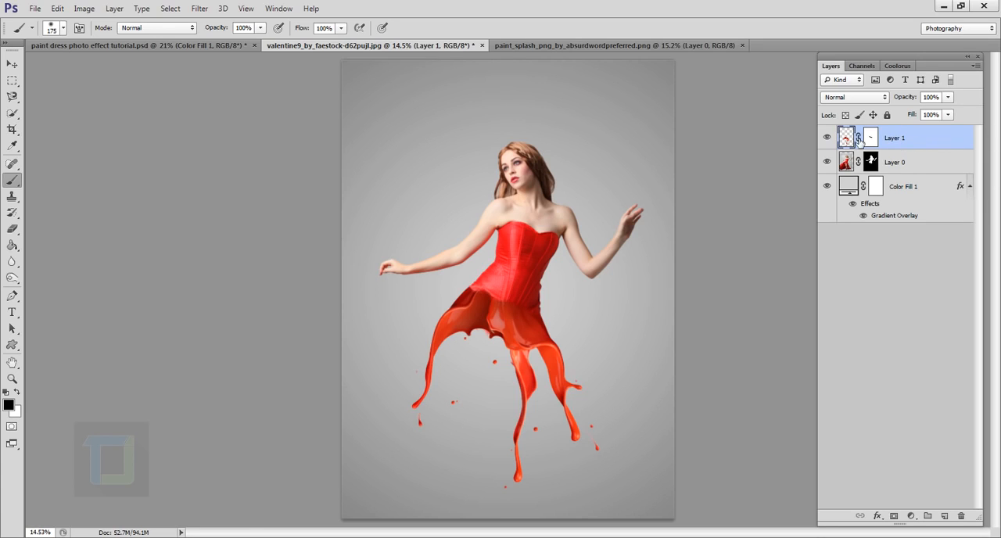
key(ctrl+j)
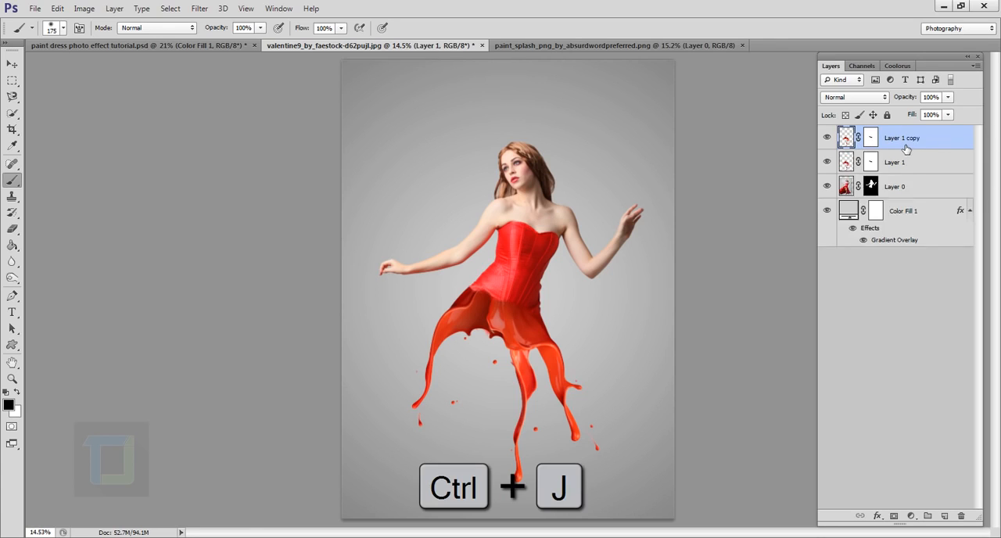
click(876, 138)
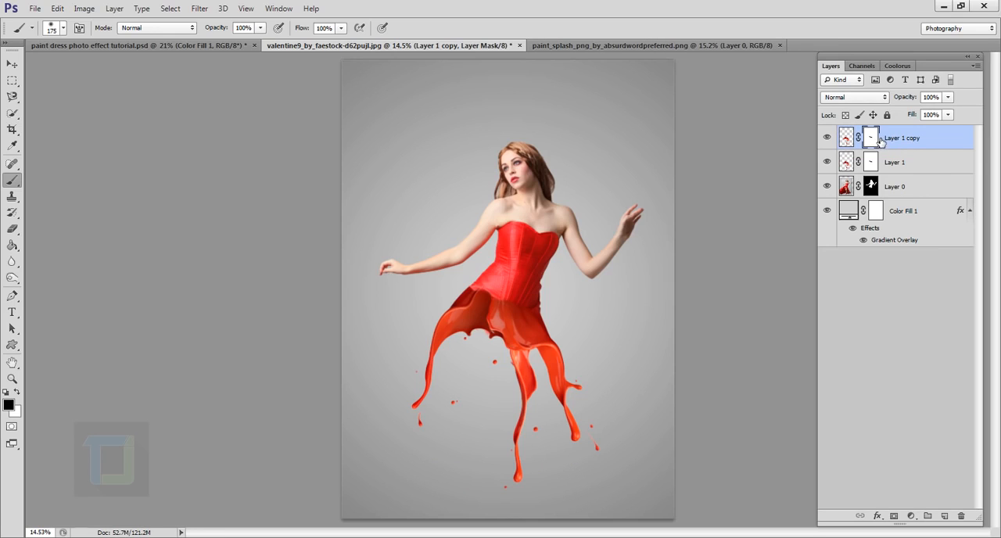
right_click(874, 141)
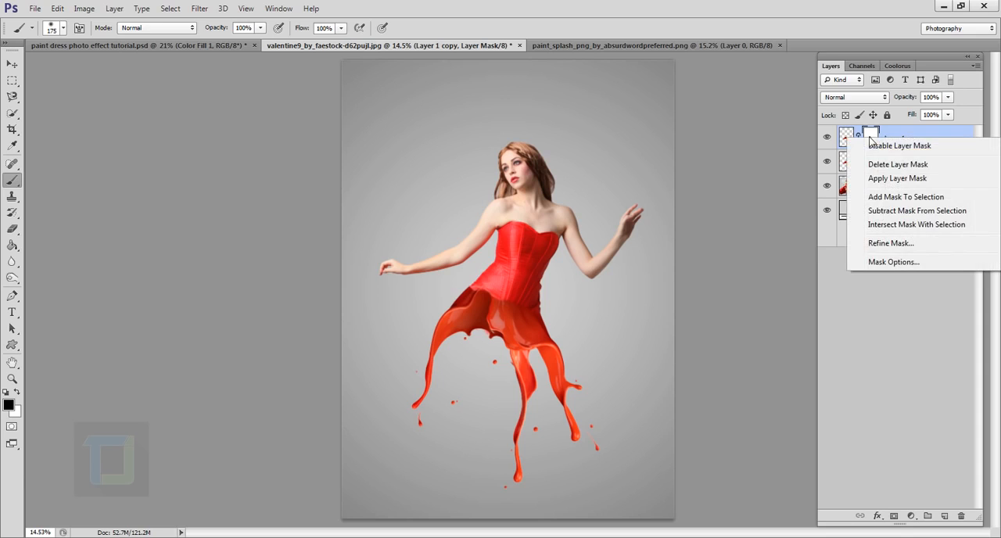
click(885, 165)
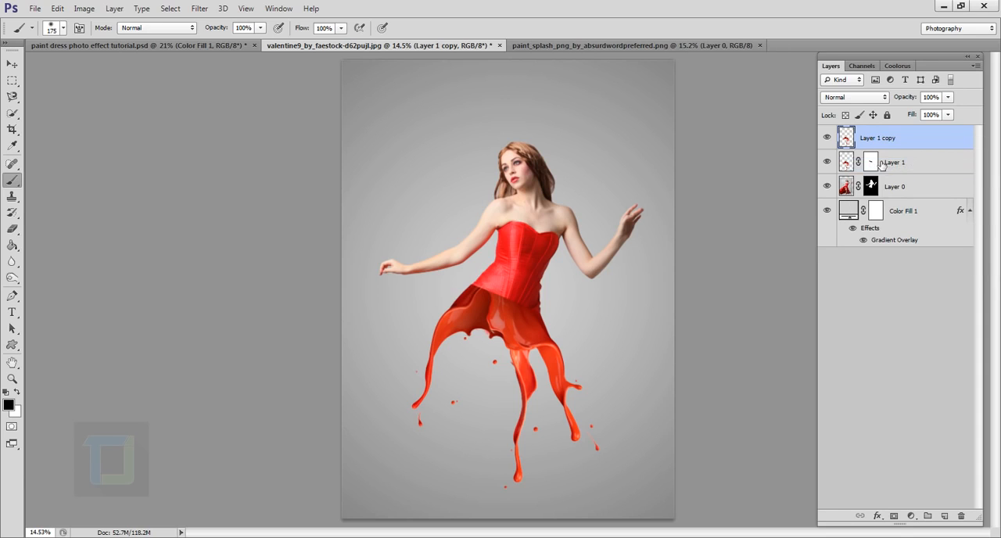
- Flip the copied splash vertically, move it up over the model's torso and flip it horizontally
key(ctrl+t)
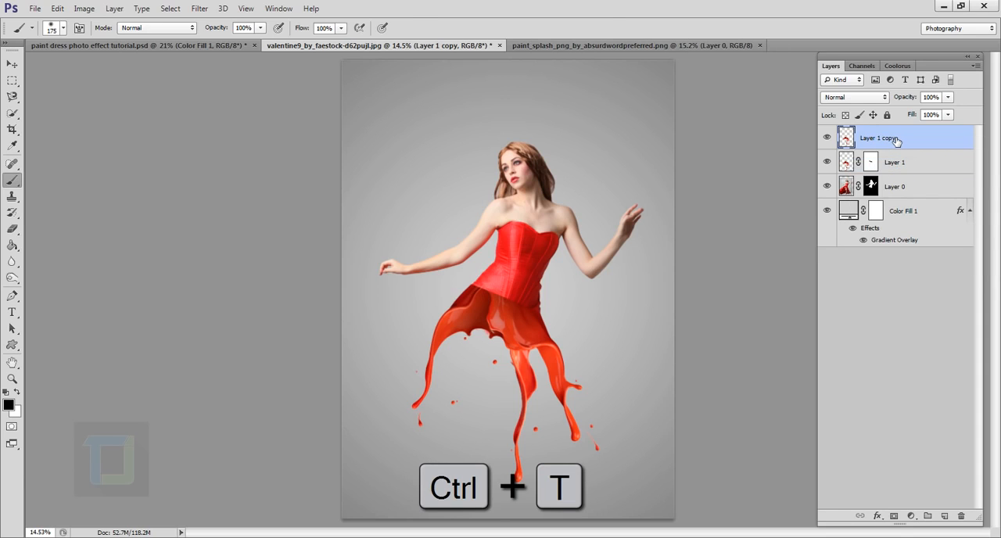
right_click(537, 329)
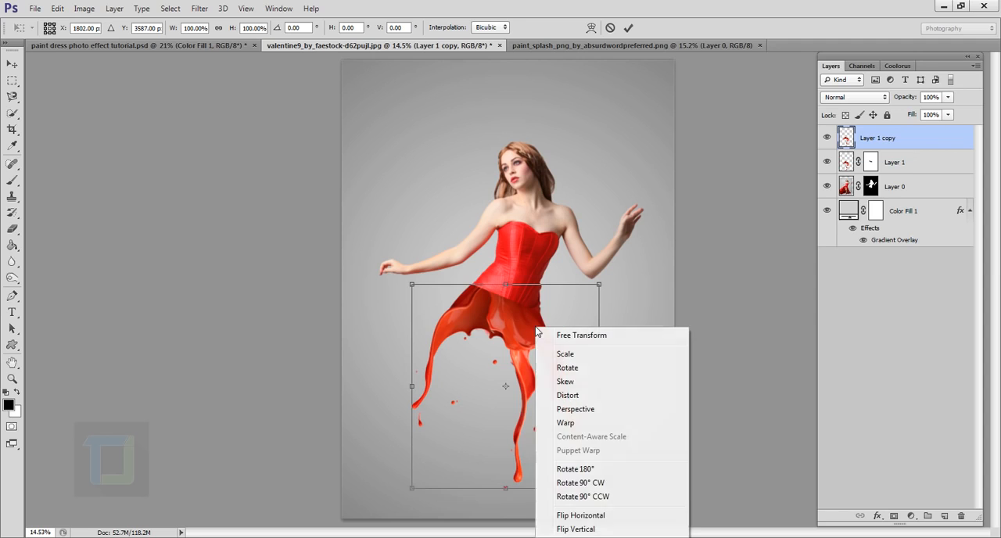
click(579, 528)
drag(516, 391, 525, 203)
right_click(522, 221)
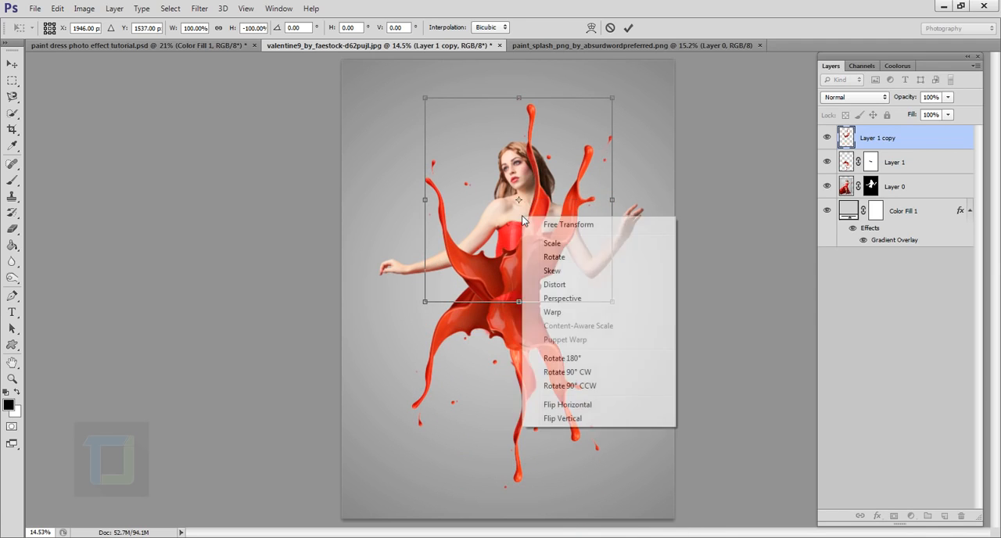
click(580, 405)
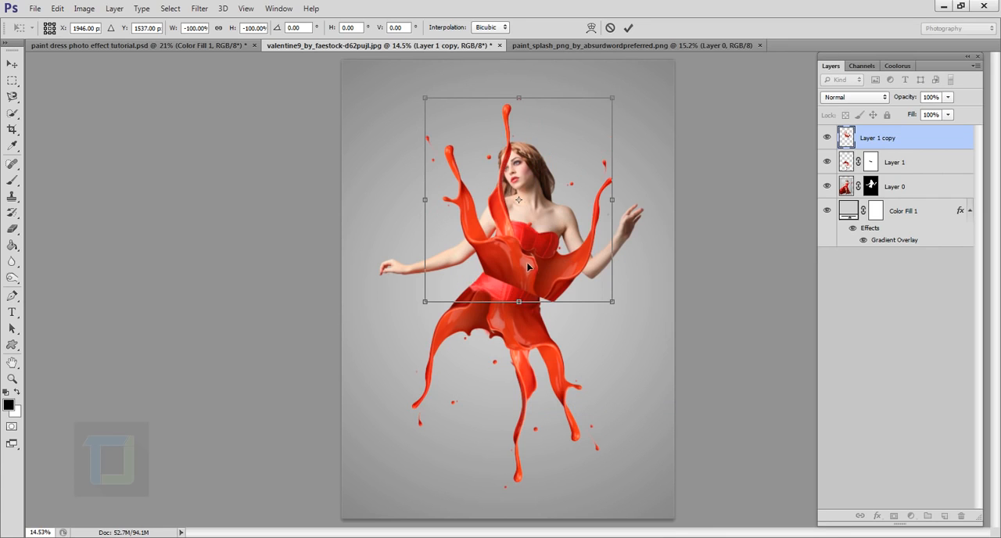
- Shift the flipped splash down-left onto the waist, rotate it about 7° counterclockwise and commit the transform
mouse_move(526, 266)
mouse_down()
mouse_move(514, 286)
mouse_move(512, 276)
mouse_up()
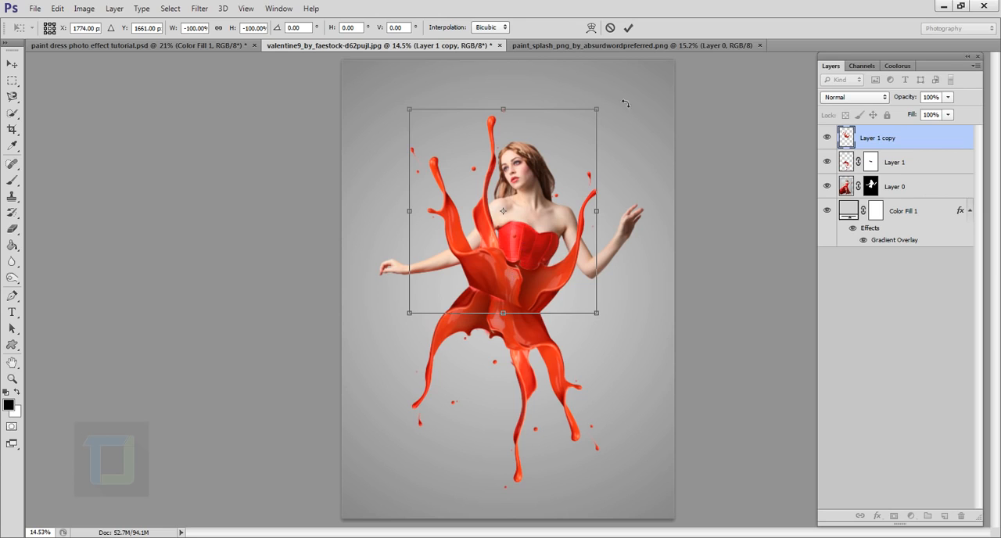
drag(637, 87, 620, 72)
drag(526, 220, 515, 224)
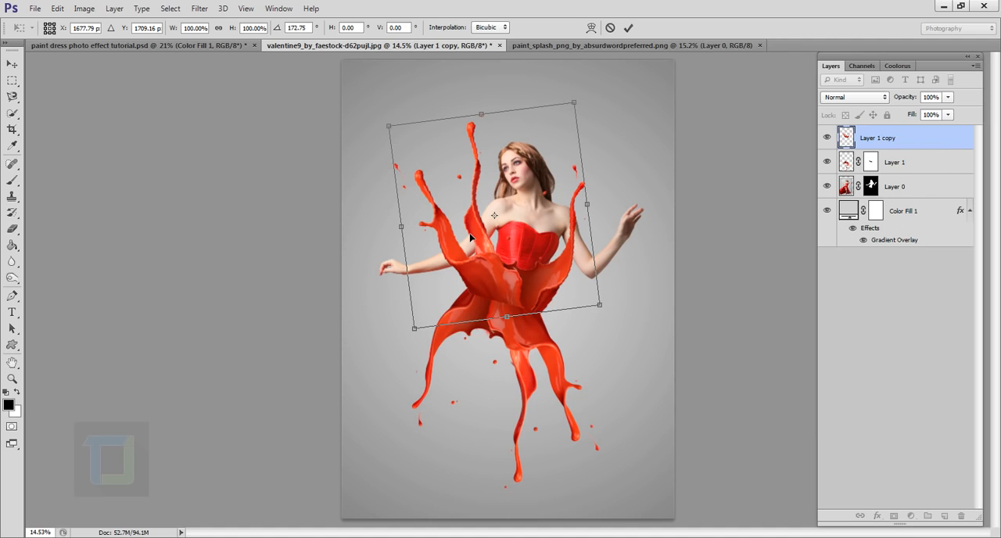
click(628, 30)
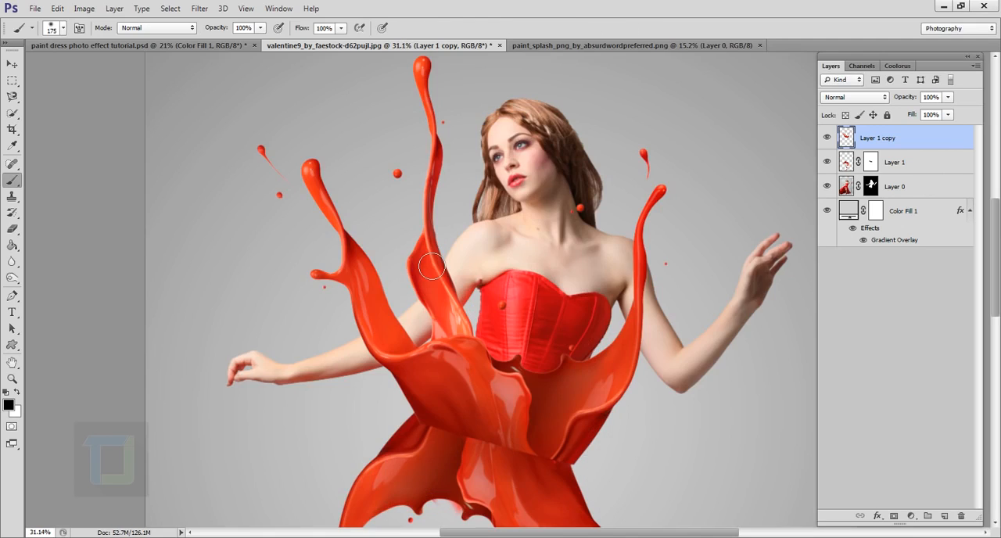
- Add a layer mask to Layer 1 copy and load Layer 0's mask as a selection around the model
scroll(431, 267, down, 3)
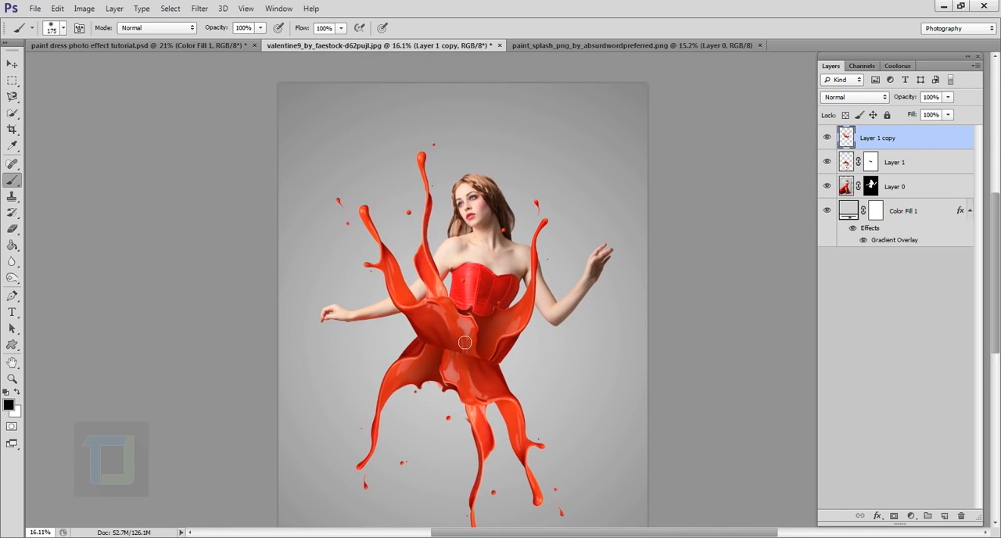
scroll(475, 286, up, 2)
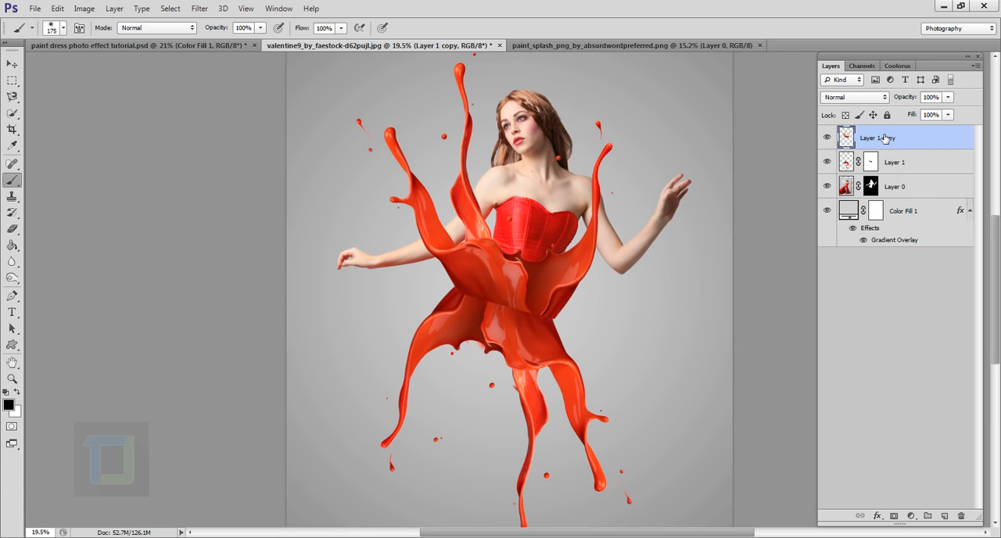
click(896, 516)
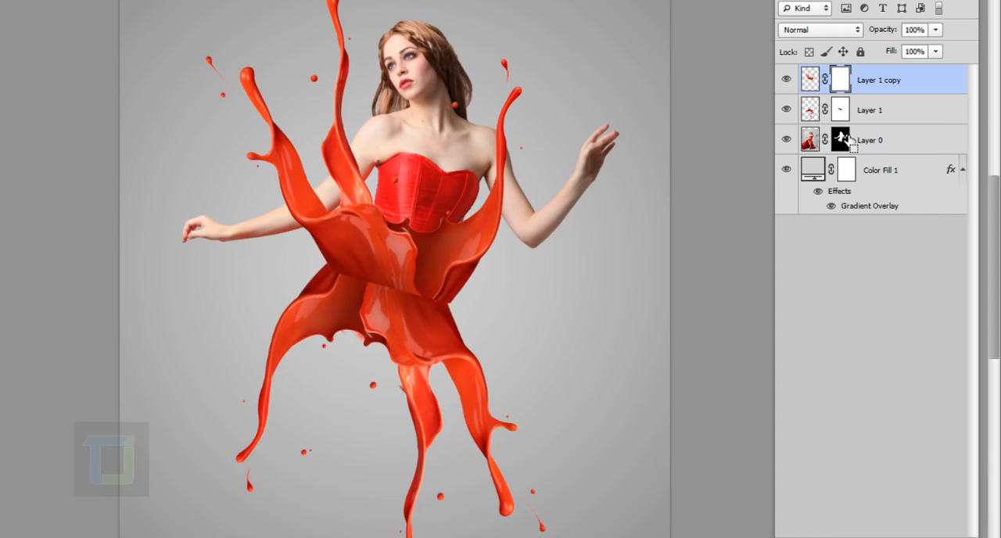
ctrl+click(843, 140)
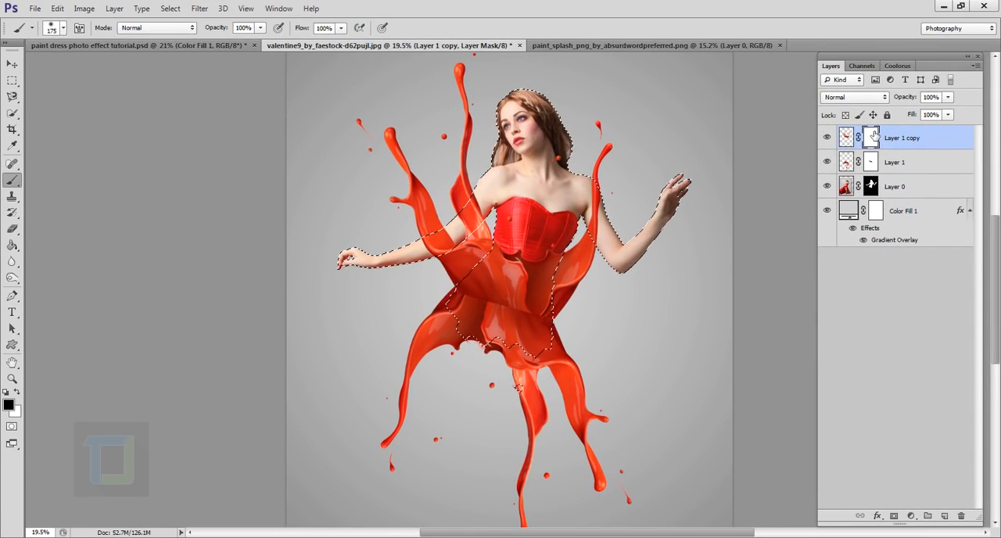
click(827, 139)
click(828, 139)
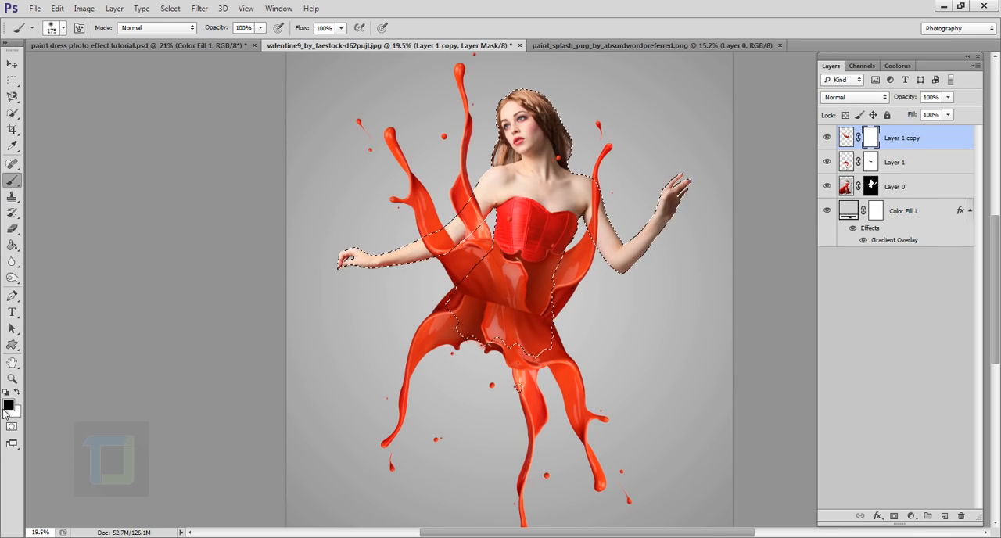
- Paint black on Layer 1 copy's mask with a 300 px brush to hide the splash covering both of the model's arms
key(bracketright)
key(bracketright)
key(bracketright)
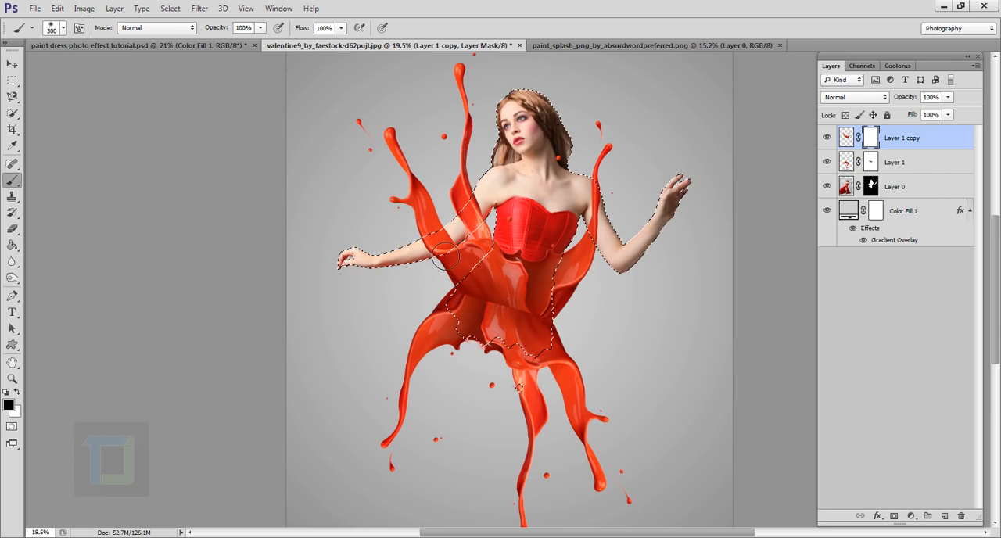
scroll(427, 241, up, 5)
scroll(465, 264, up, 1)
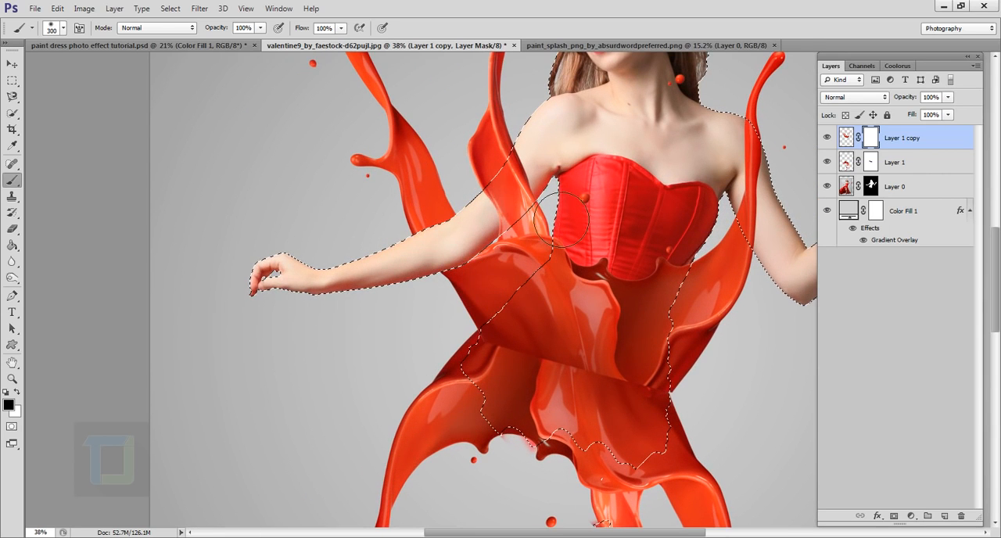
drag(549, 180, 552, 179)
drag(714, 229, 447, 246)
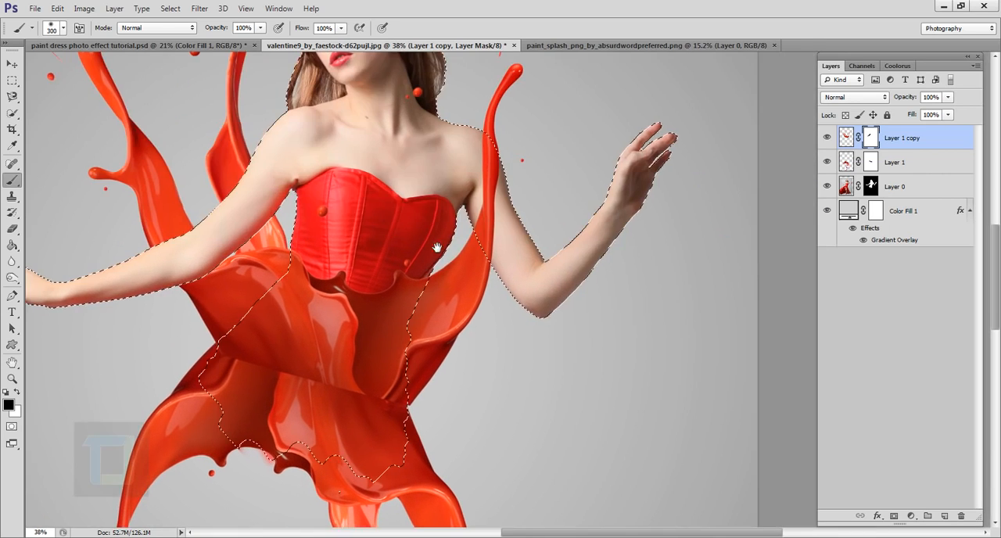
mouse_move(529, 214)
mouse_down()
mouse_move(463, 210)
mouse_move(526, 229)
mouse_up()
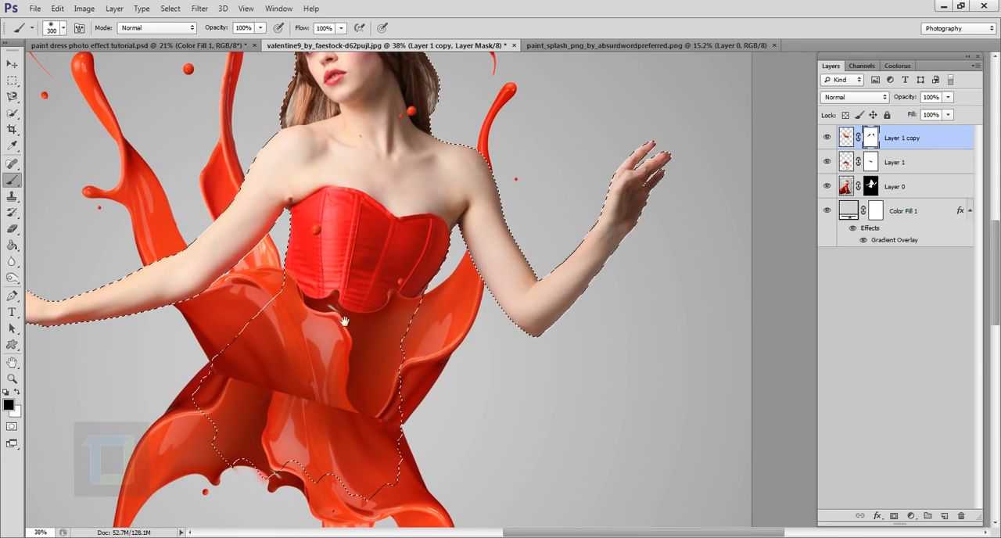
- Mask out the splash over the corset down to the hem inside the model selection, and deselect
mouse_move(344, 321)
mouse_down()
mouse_move(534, 226)
mouse_move(528, 237)
mouse_up()
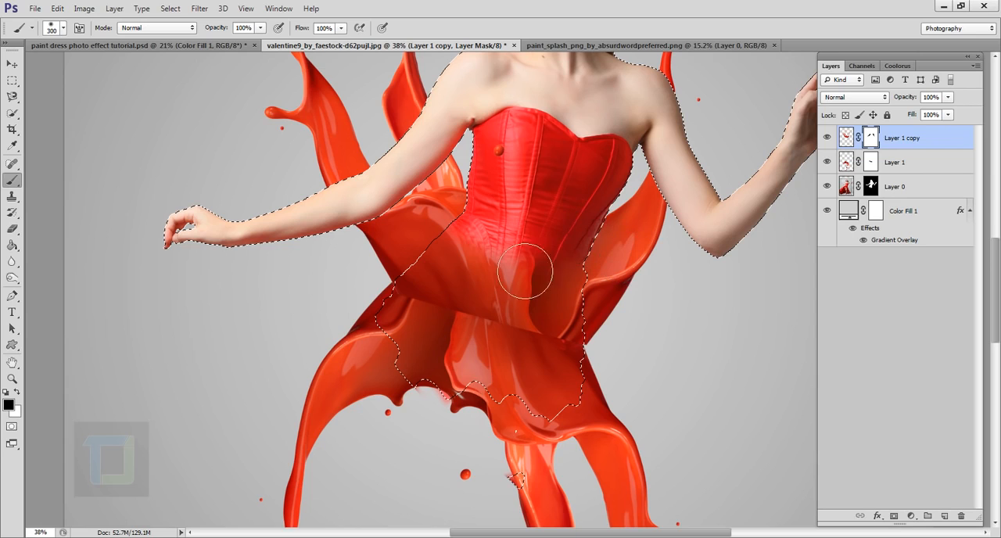
mouse_move(548, 306)
mouse_down()
mouse_move(548, 350)
mouse_move(509, 352)
mouse_move(475, 320)
mouse_move(437, 315)
mouse_move(455, 314)
mouse_move(459, 333)
mouse_move(478, 335)
mouse_move(497, 356)
mouse_move(587, 369)
mouse_move(573, 320)
mouse_move(571, 347)
mouse_move(582, 305)
mouse_move(562, 293)
mouse_move(488, 296)
mouse_move(443, 324)
mouse_move(480, 334)
mouse_up()
scroll(531, 305, down, 4)
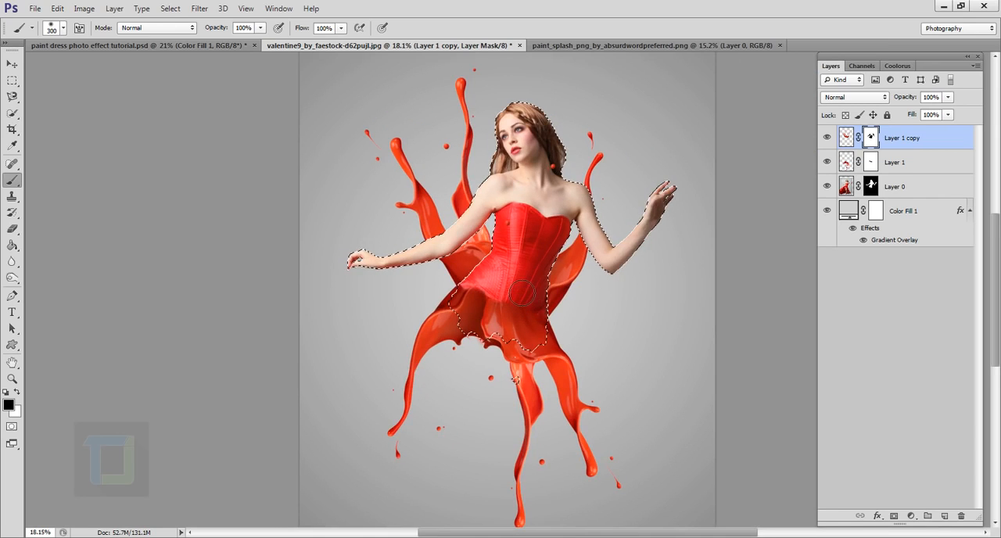
scroll(516, 290, down, 1)
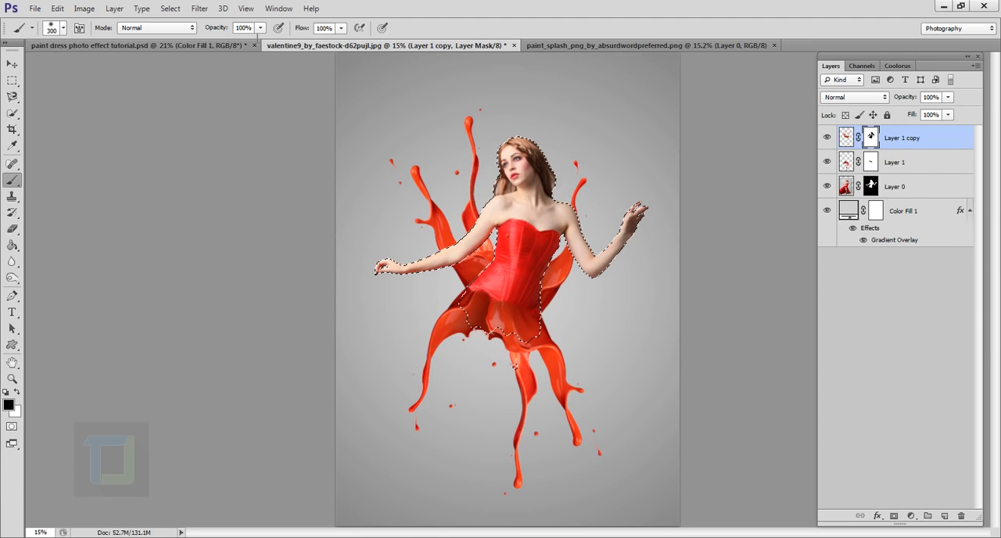
click(170, 9)
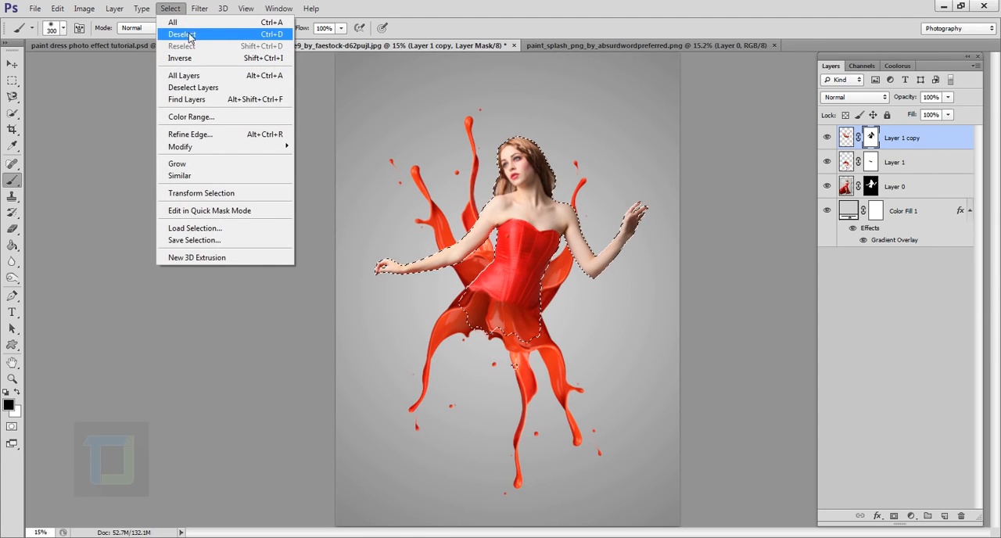
click(189, 35)
scroll(592, 297, down, 2)
key(ctrl+0)
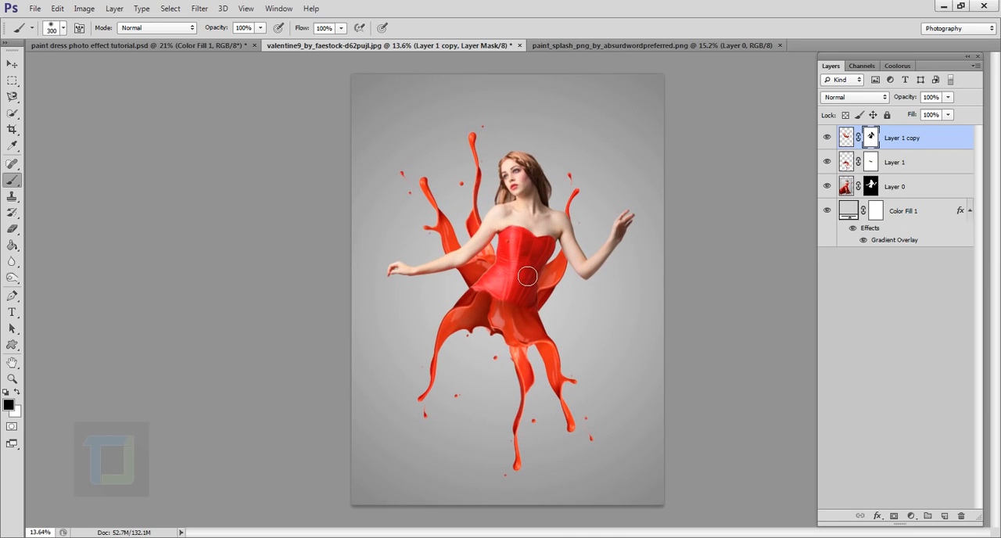
- Paint black on Layer 1 copy's mask along the tall splash strand beside the model's head to hide it
scroll(527, 275, up, 1)
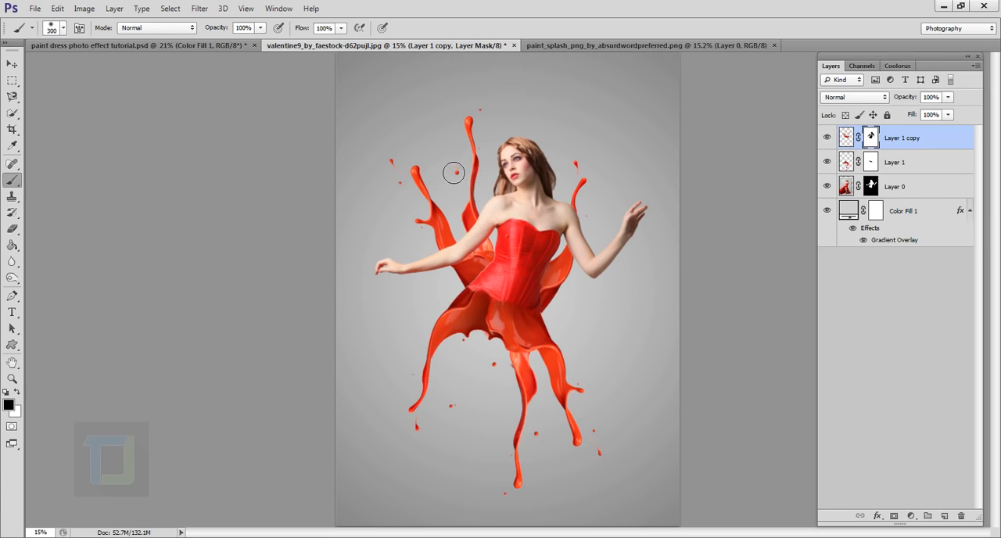
mouse_move(470, 122)
mouse_down()
mouse_move(484, 138)
mouse_move(477, 199)
mouse_move(470, 162)
mouse_move(485, 238)
mouse_up()
scroll(501, 244, up, 5)
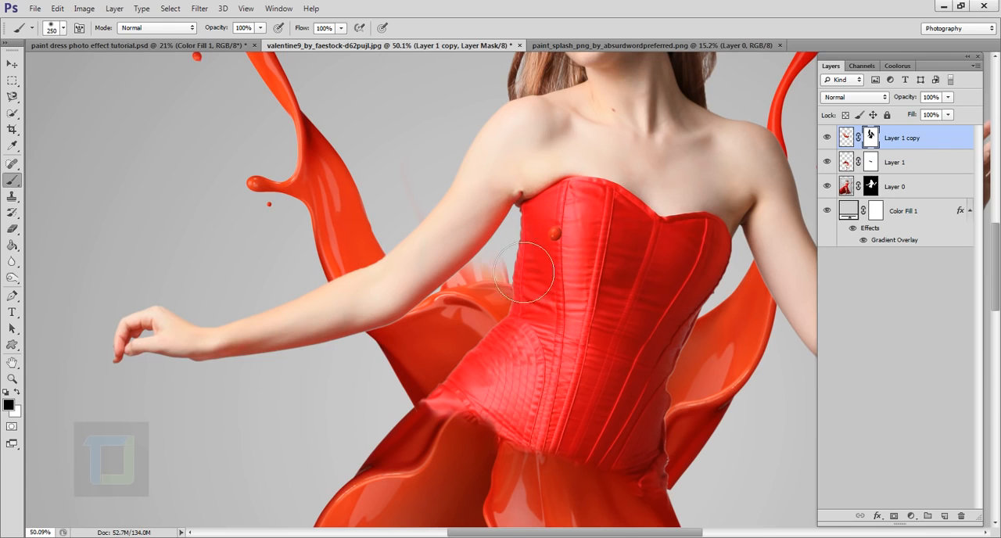
- Clean up the ragged splash remnants between the bent arm and the corset on the mask, reducing the brush to 35 px
key(bracketleft)
key(bracketleft)
key(bracketleft)
key(bracketleft)
key(bracketleft)
key(bracketleft)
scroll(512, 258, up, 2)
mouse_move(516, 258)
mouse_down()
mouse_move(537, 280)
mouse_move(498, 277)
mouse_move(543, 294)
mouse_move(436, 303)
mouse_move(463, 305)
mouse_move(437, 317)
mouse_up()
key(bracketleft)
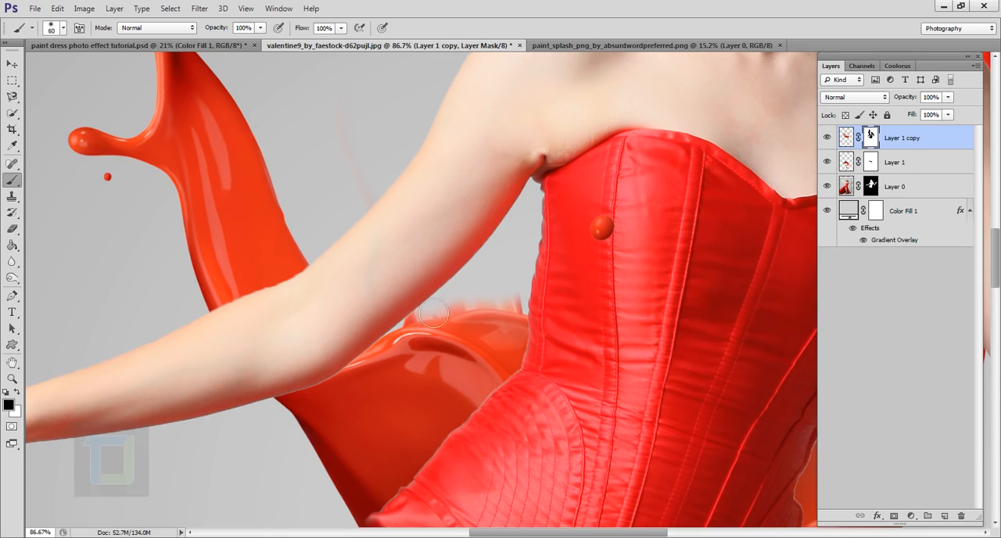
mouse_move(493, 314)
mouse_down()
mouse_move(534, 316)
mouse_move(481, 308)
mouse_up()
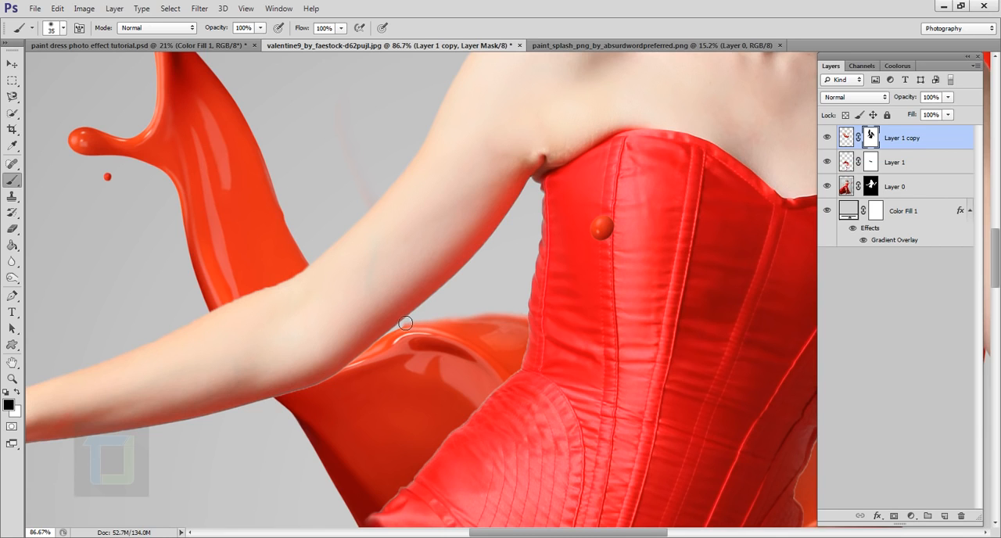
scroll(403, 201, down, 5)
scroll(384, 215, down, 1)
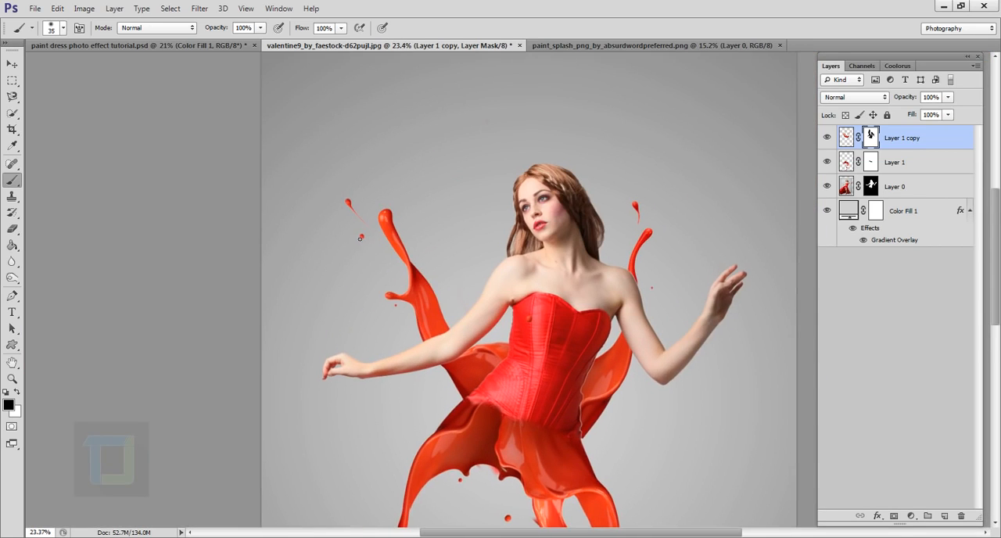
- Outline the small side drip on the left splash strand with the Pen tool, following the strand's outer edge, and convert the path to a selection
scroll(438, 266, up, 1)
scroll(430, 255, down, 1)
scroll(426, 273, up, 1)
scroll(415, 292, down, 3)
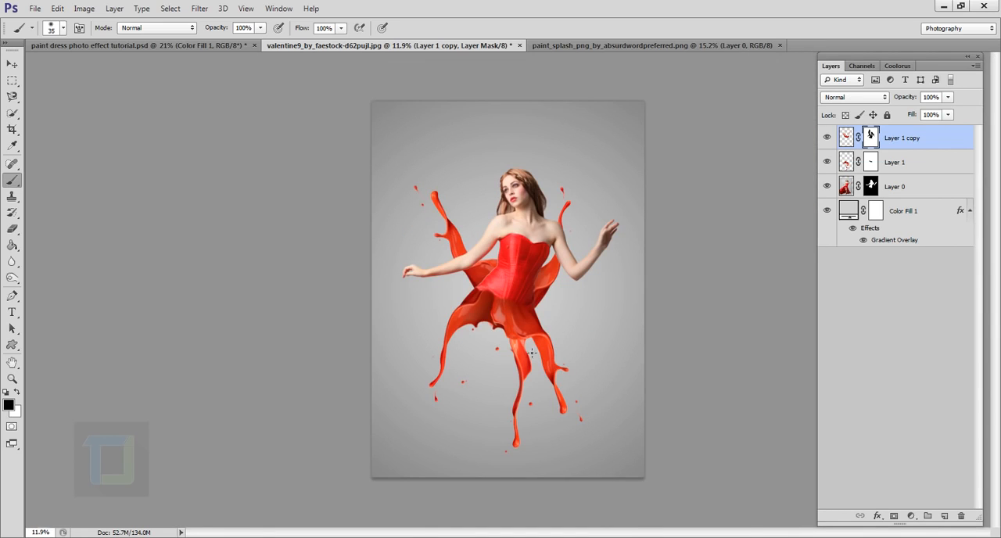
scroll(453, 234, up, 8)
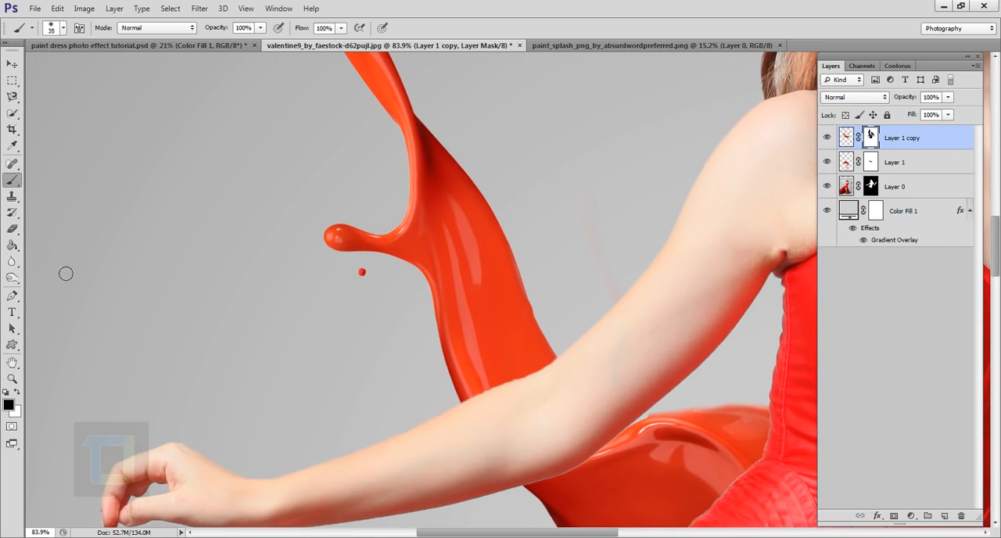
click(12, 296)
scroll(397, 204, down, 2)
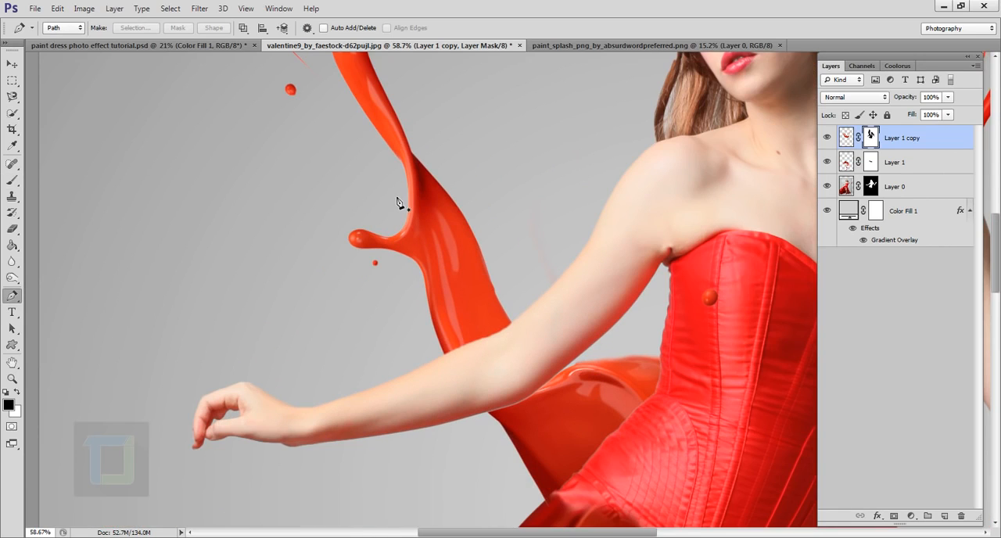
click(429, 316)
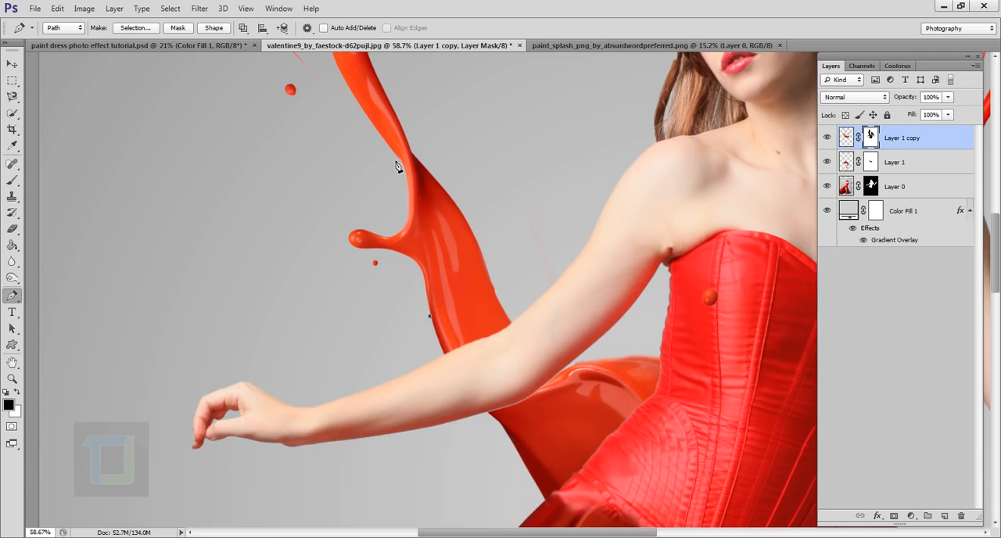
drag(396, 161, 373, 118)
click(252, 190)
click(284, 300)
click(405, 347)
click(424, 334)
key(ctrl+Return)
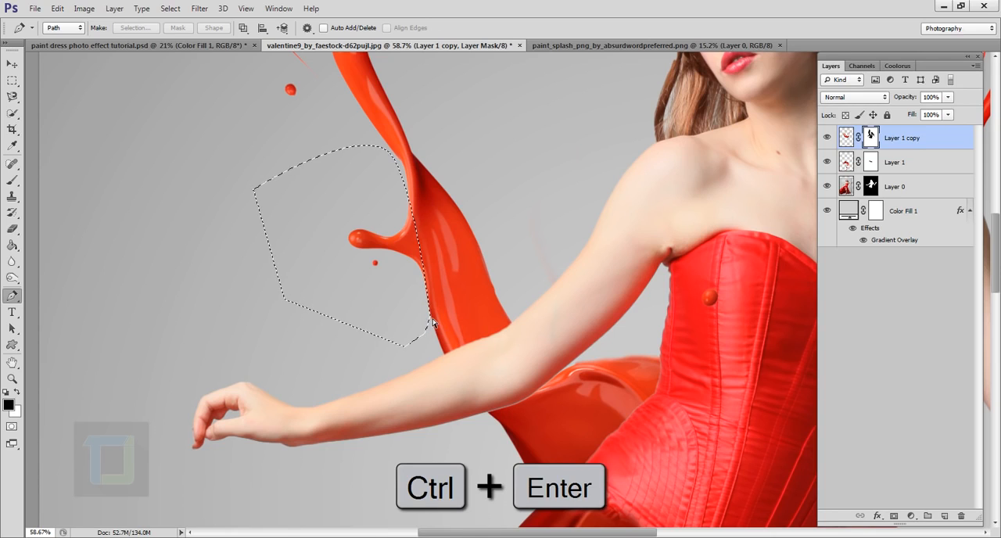
- Paint black on the mask inside the selection to hide the side drip, enlarging the brush to 150 px, and deselect
click(12, 179)
mouse_move(371, 249)
mouse_down()
mouse_move(344, 221)
mouse_move(366, 267)
mouse_move(432, 292)
mouse_move(418, 258)
mouse_up()
key(bracketright)
key(bracketright)
key(bracketright)
key(bracketright)
key(bracketright)
key(bracketright)
key(bracketright)
key(bracketright)
key(bracketright)
key(bracketright)
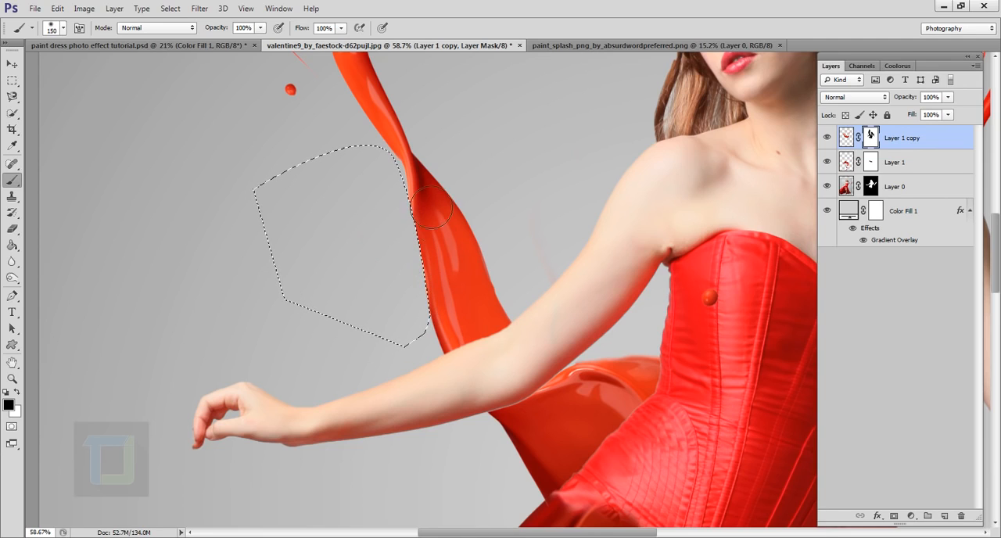
click(171, 8)
click(194, 35)
key(ctrl+0)
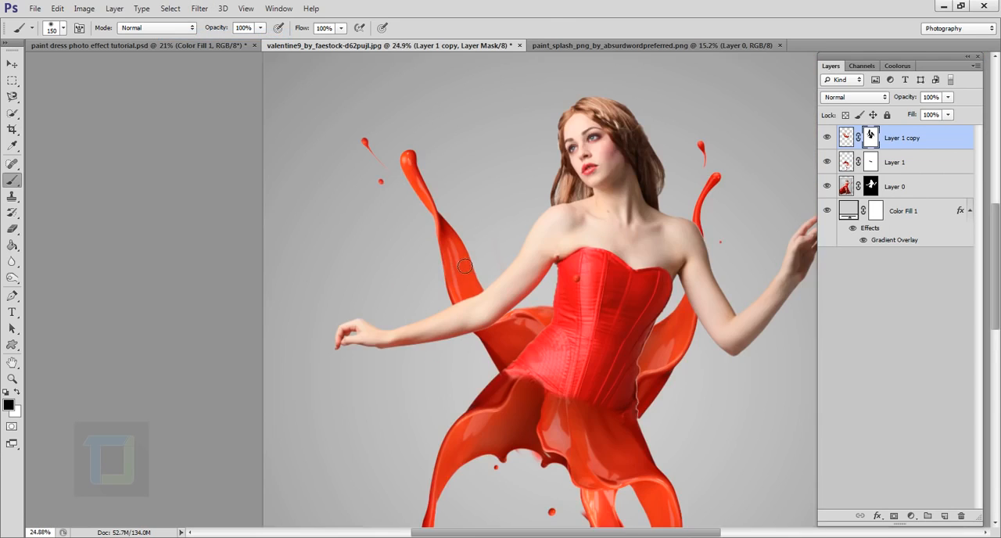
- Start Puppet Warp on Layer 1 copy's image and place four pins along the left splash strand from its tip to below the arm
scroll(551, 316, up, 1)
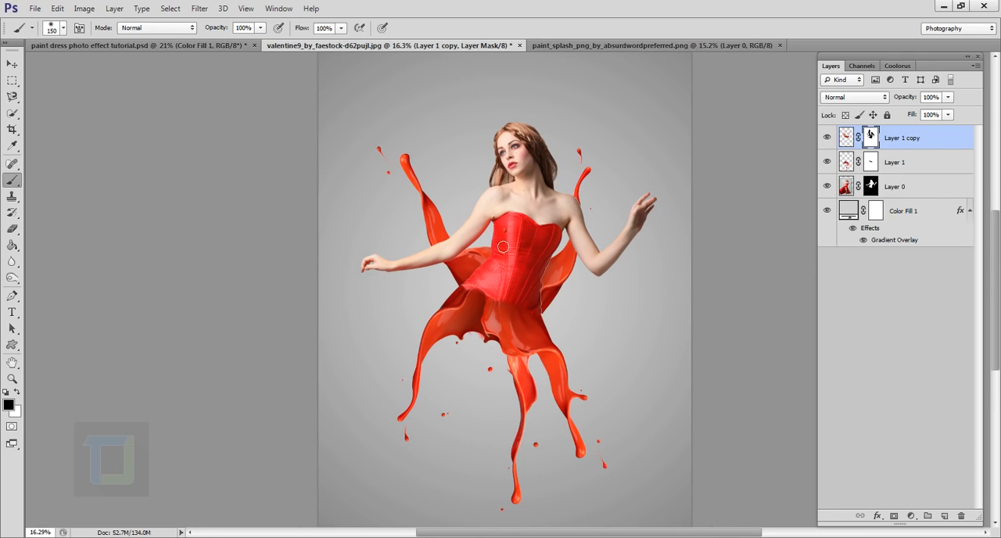
scroll(503, 247, up, 1)
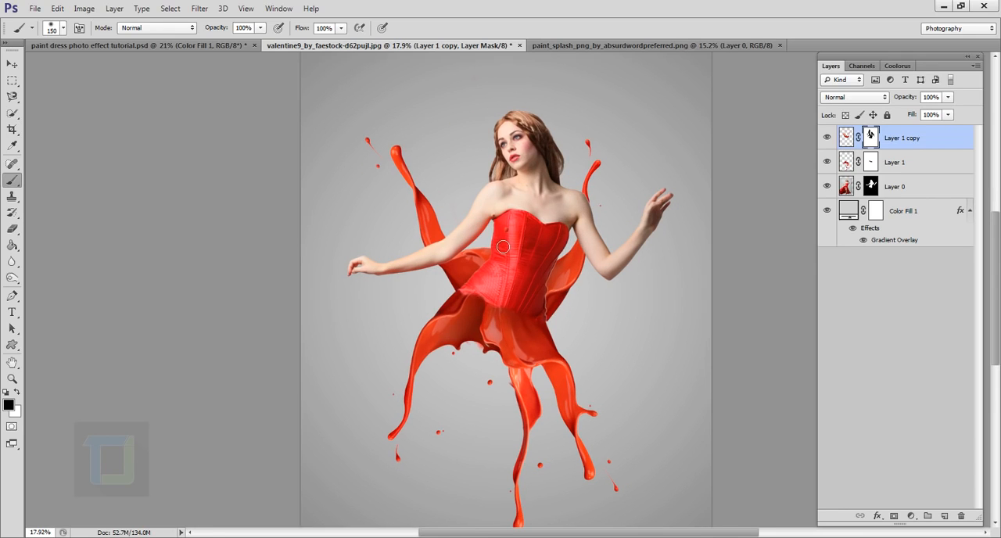
click(847, 138)
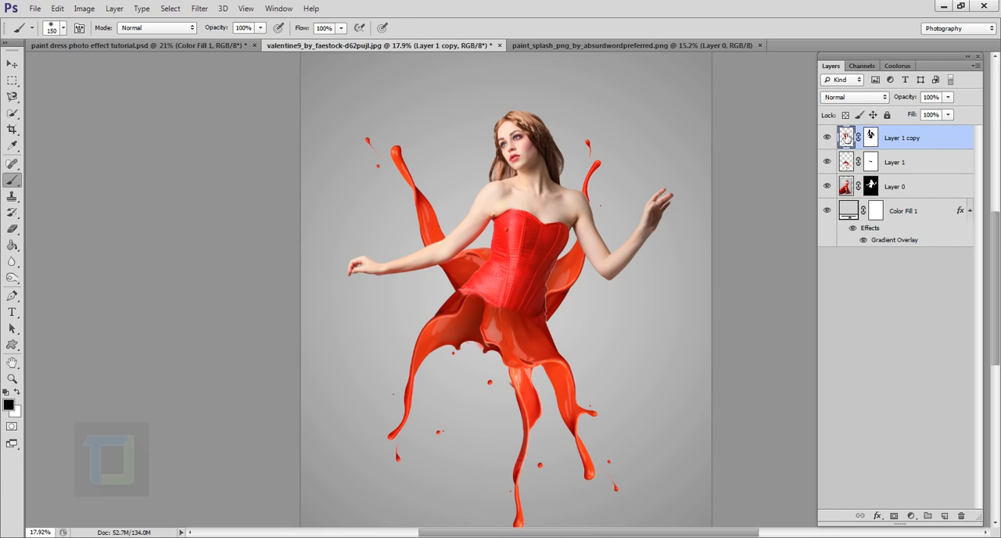
click(57, 7)
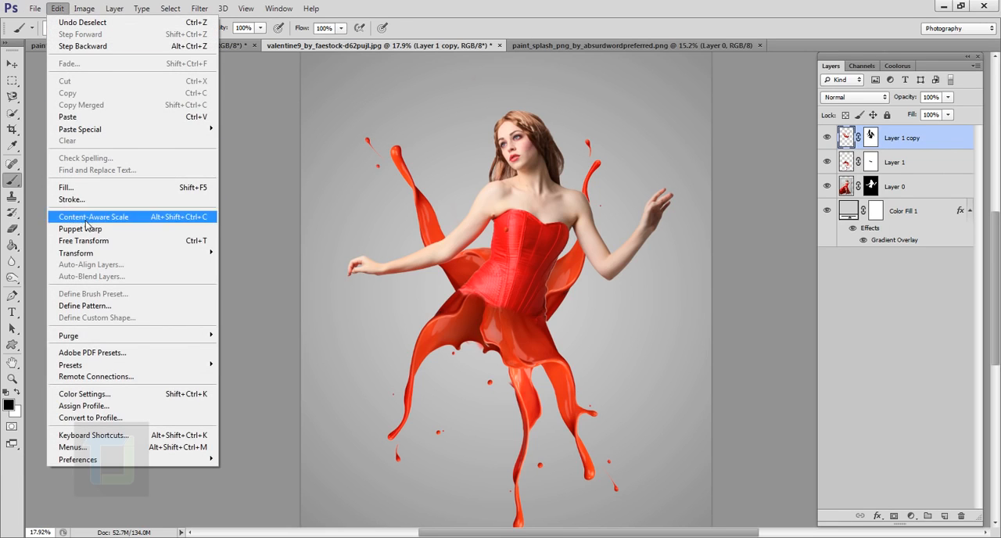
click(81, 228)
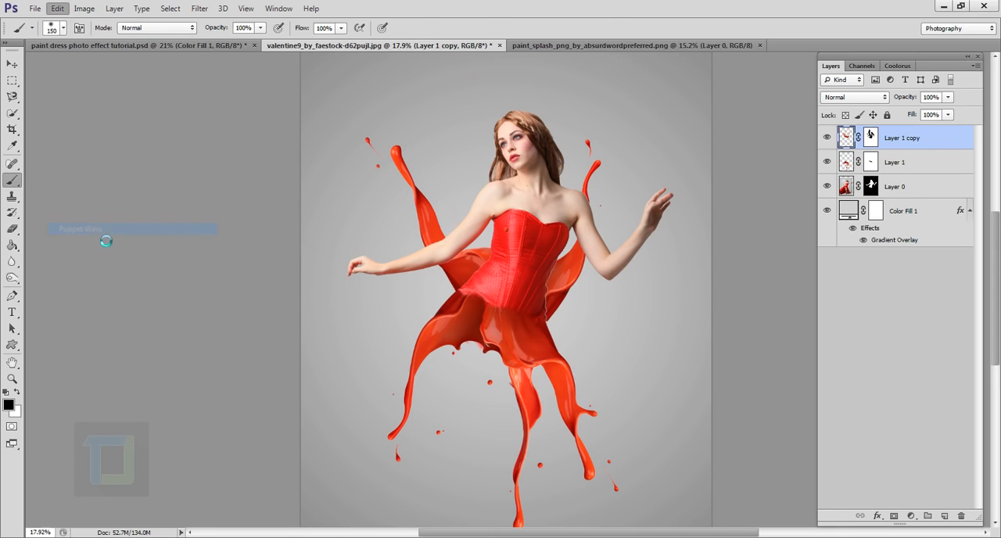
scroll(420, 151, up, 2)
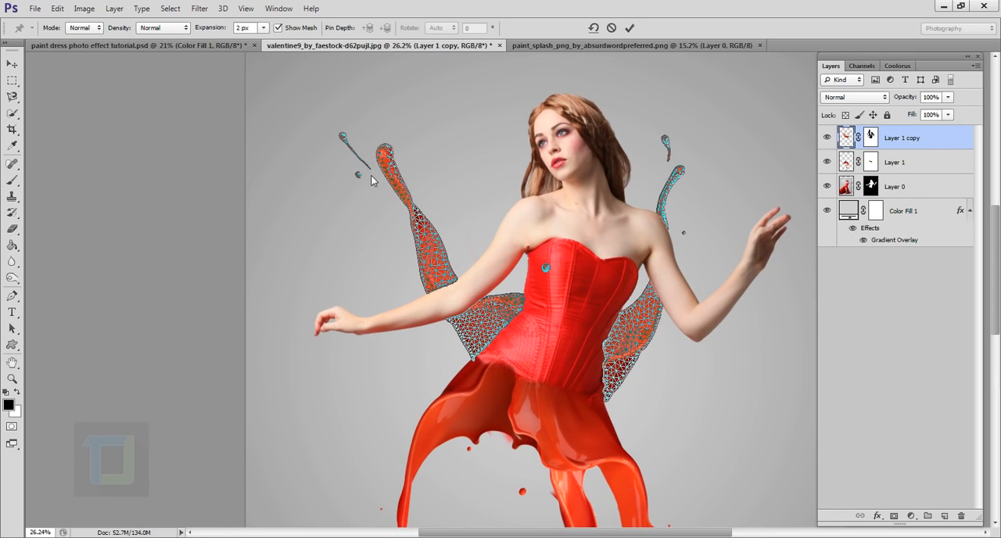
click(391, 168)
scroll(389, 165, up, 1)
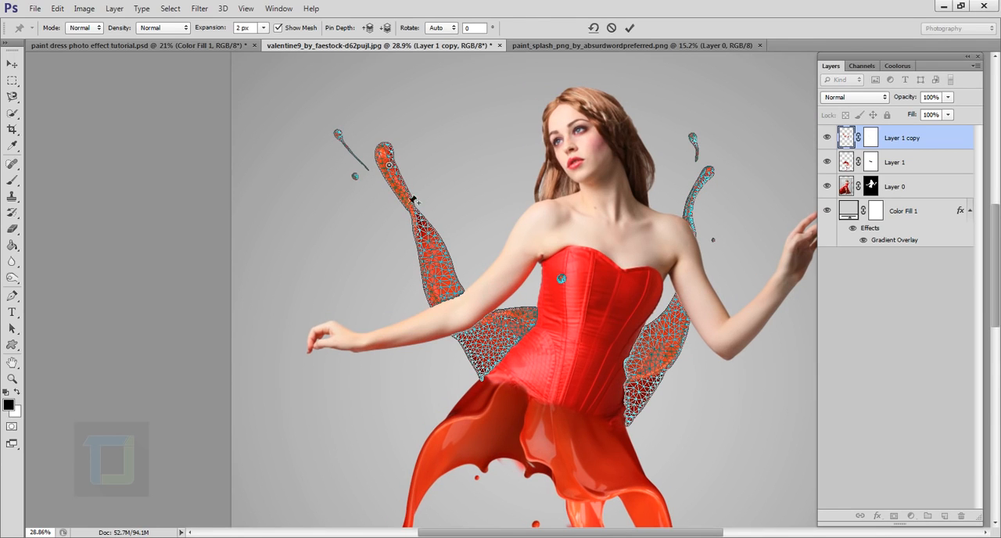
click(424, 238)
click(472, 350)
scroll(435, 225, up, 5)
scroll(439, 228, down, 3)
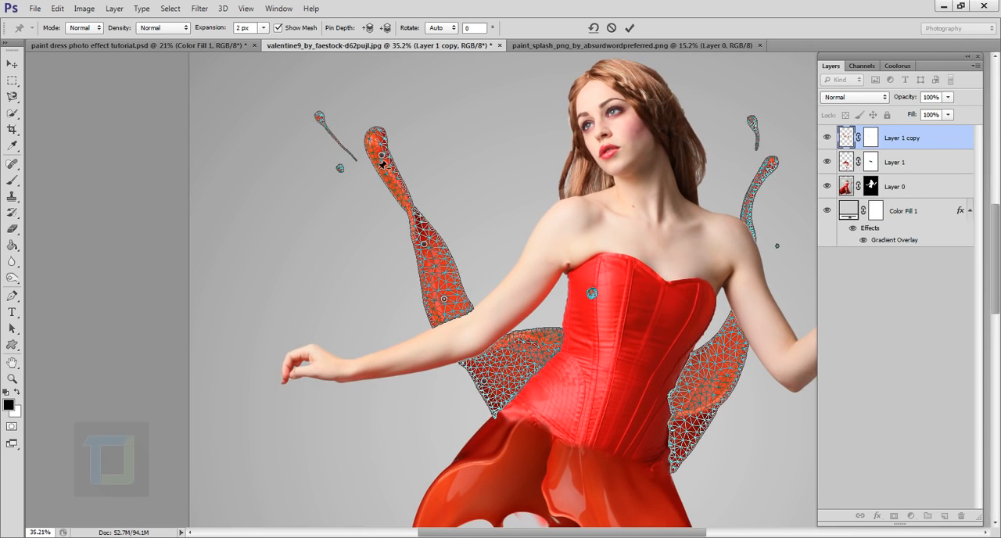
- Bend the left splash strand inward by moving its tip pin toward the model's head and shifting the two middle pins to smooth the curve
drag(382, 159, 443, 141)
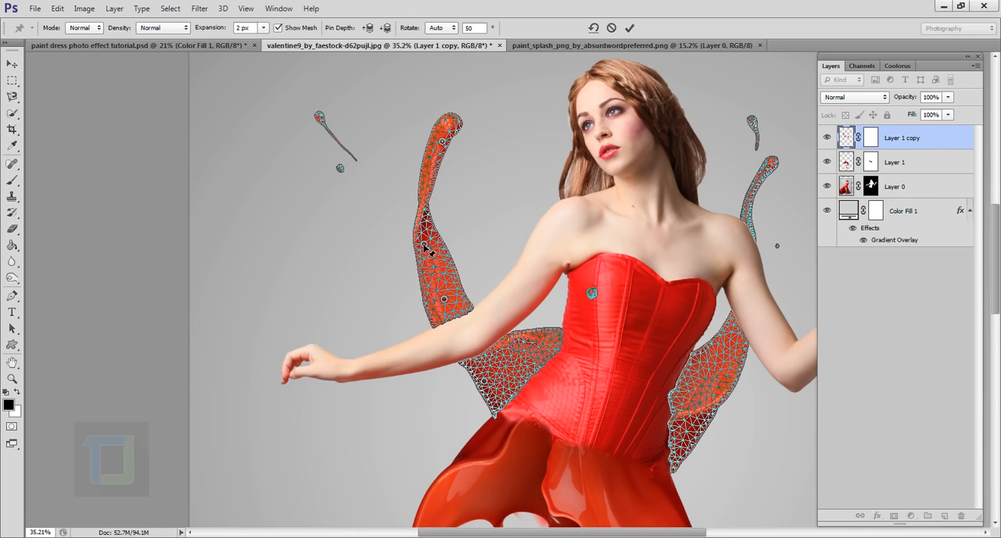
mouse_move(424, 244)
mouse_down()
mouse_move(435, 247)
mouse_move(423, 243)
mouse_up()
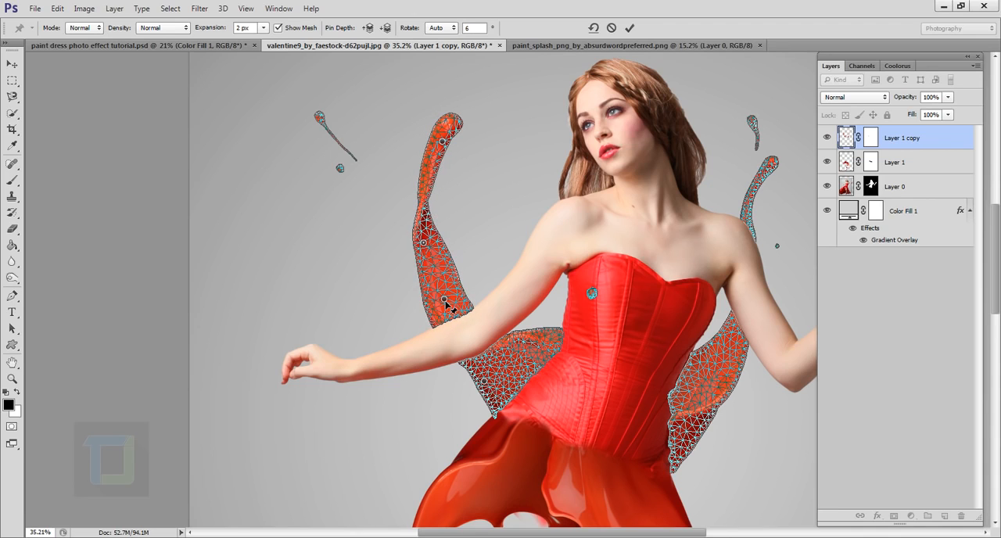
drag(446, 304, 455, 293)
drag(442, 142, 460, 142)
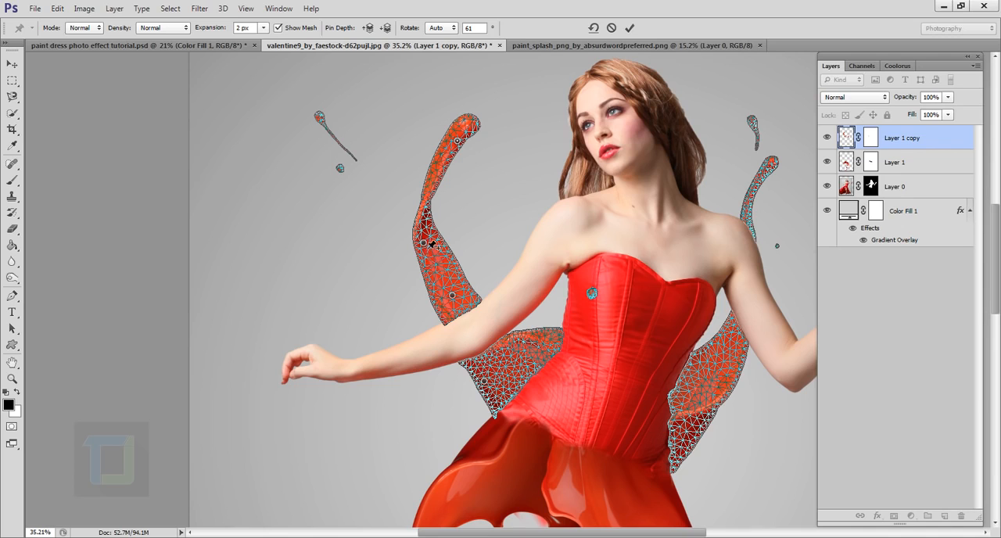
drag(426, 245, 434, 244)
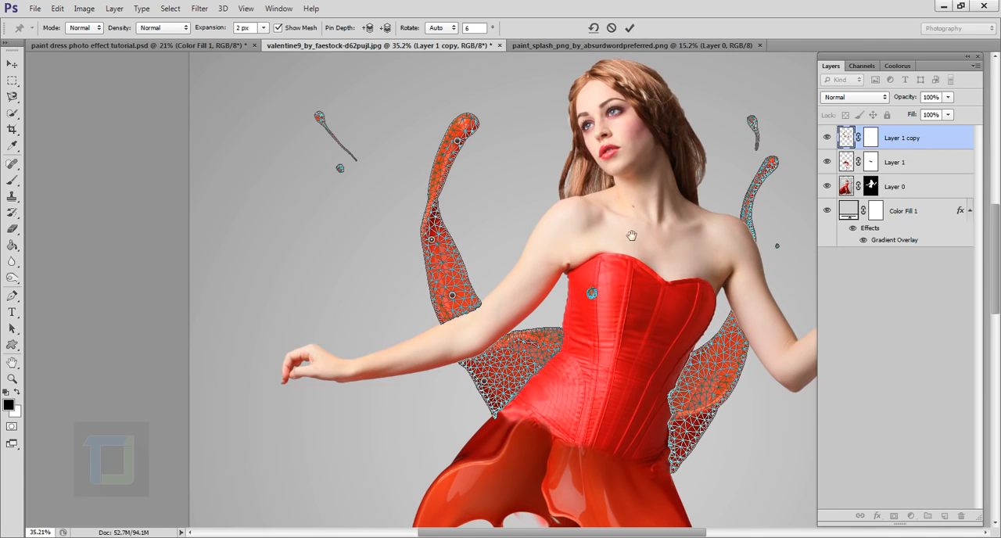
- Add Puppet Warp pins to the right splash strand, at its tip and on the wide part beside the corset
drag(632, 233, 511, 205)
mouse_move(639, 132)
mouse_down()
mouse_move(647, 145)
mouse_move(637, 136)
mouse_up()
click(589, 326)
drag(589, 325, 584, 320)
scroll(592, 157, down, 7)
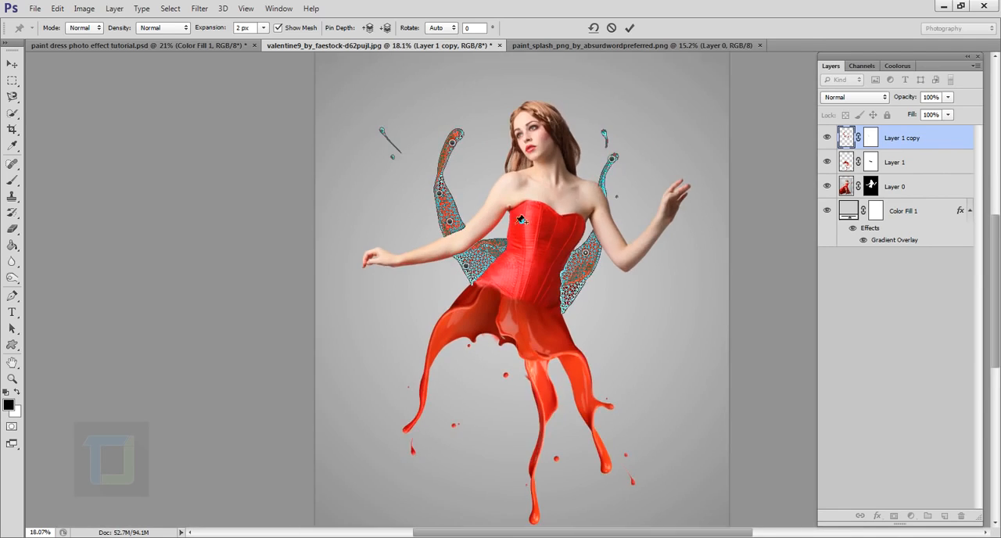
- Fine-tune the left strand's curve by nudging its upper-middle pin and its tip pin
scroll(584, 125, up, 2)
drag(410, 218, 412, 211)
drag(427, 155, 440, 159)
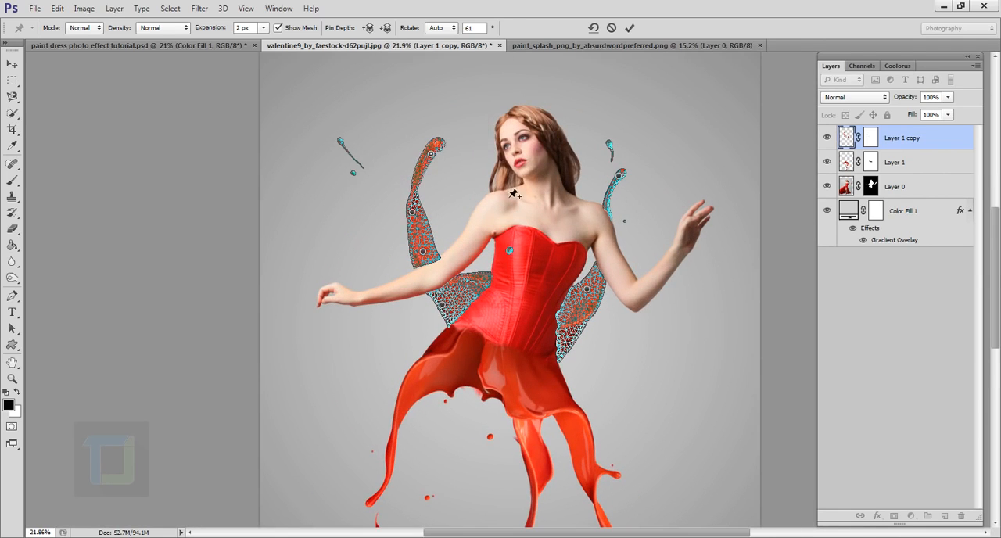
- Apply the Puppet Warp to Layer 1 copy and compare the splashes before and after the warp
scroll(510, 190, down, 5)
click(630, 27)
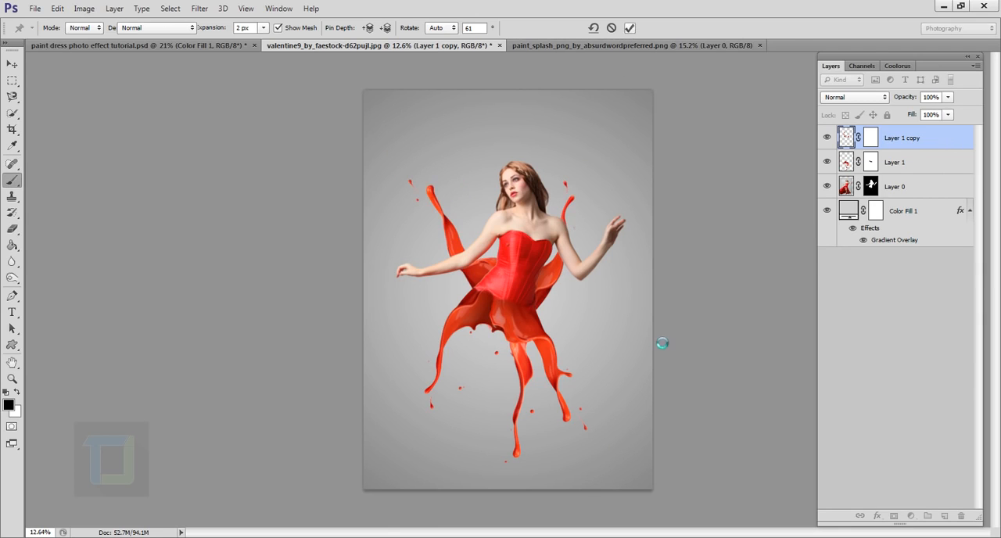
key(b)
scroll(605, 268, up, 2)
key(ctrl+z)
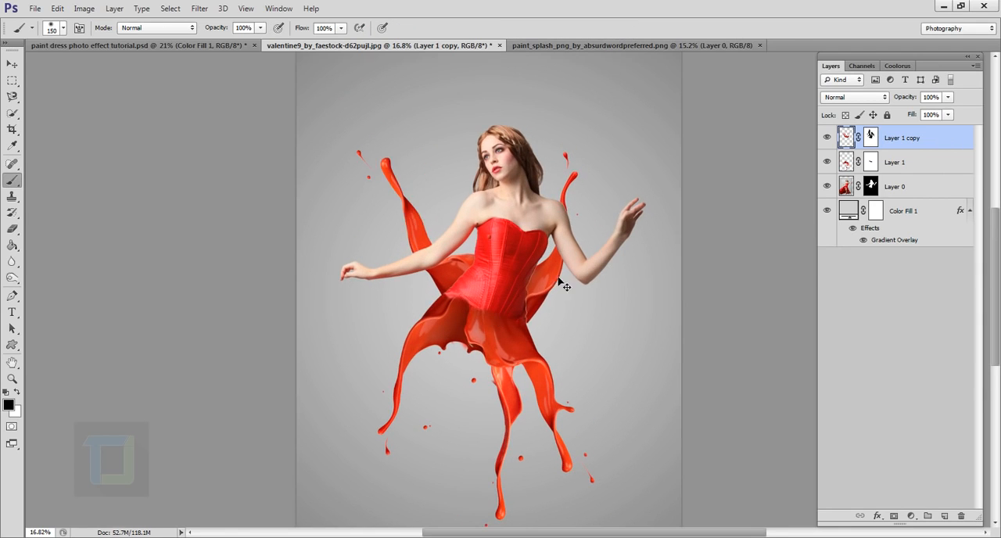
key(ctrl+z)
scroll(603, 266, down, 3)
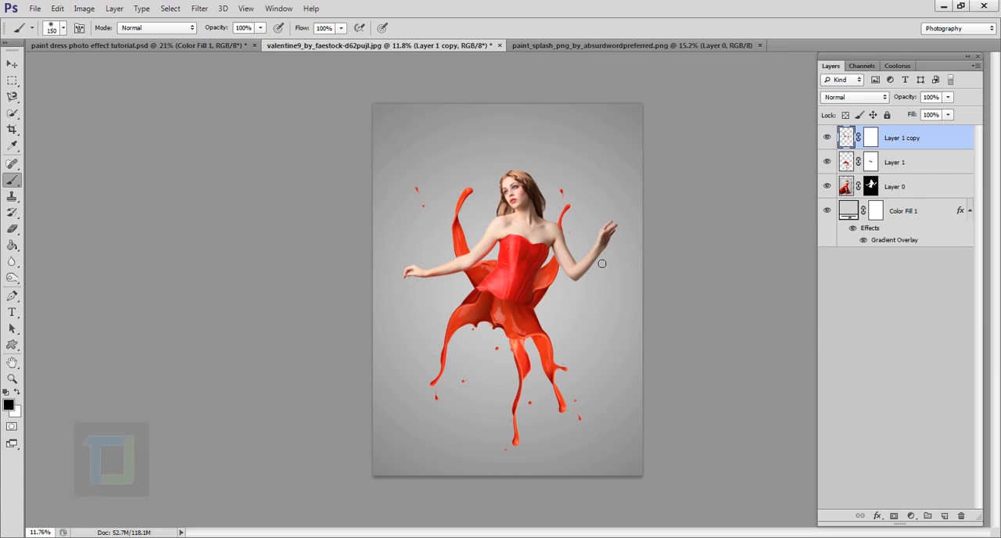
scroll(602, 264, up, 1)
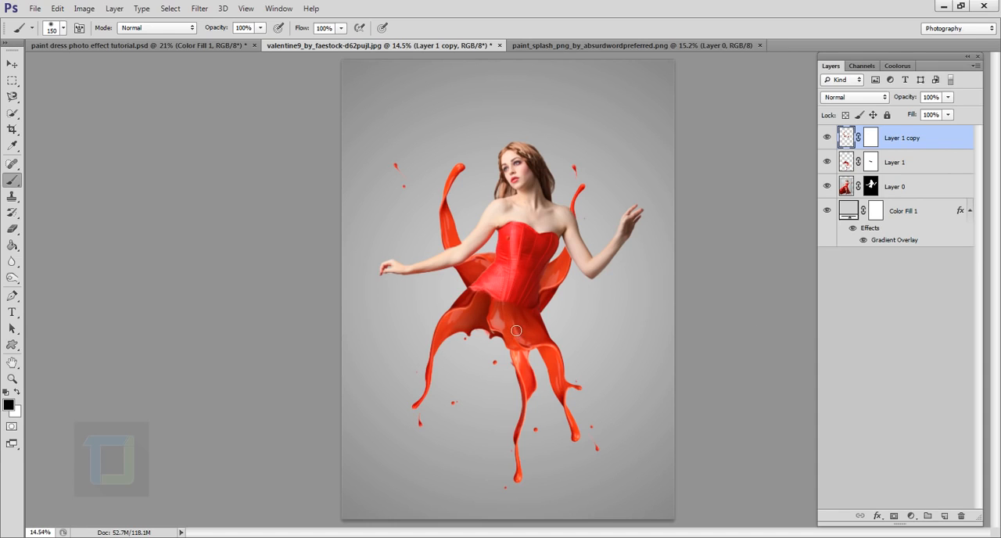
scroll(516, 331, down, 1)
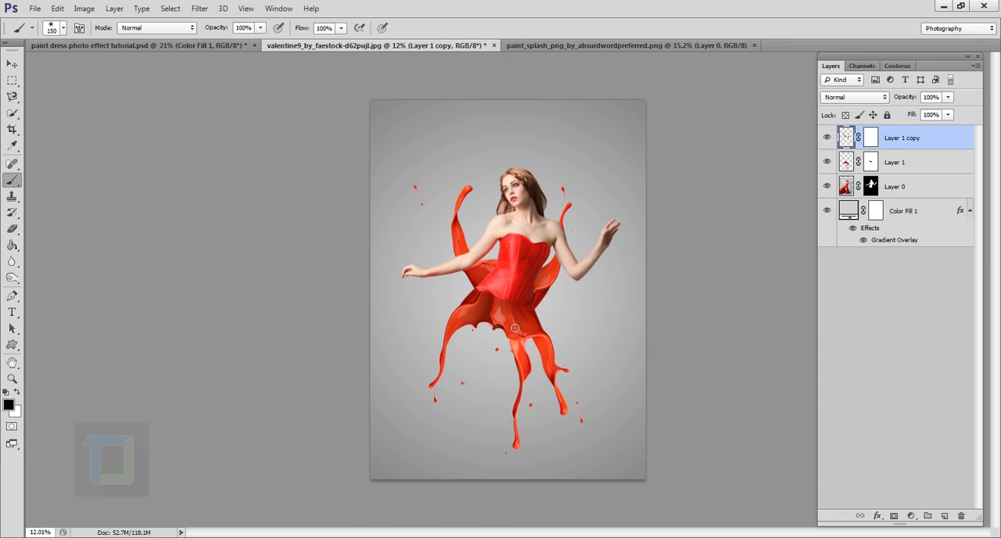
scroll(517, 322, up, 1)
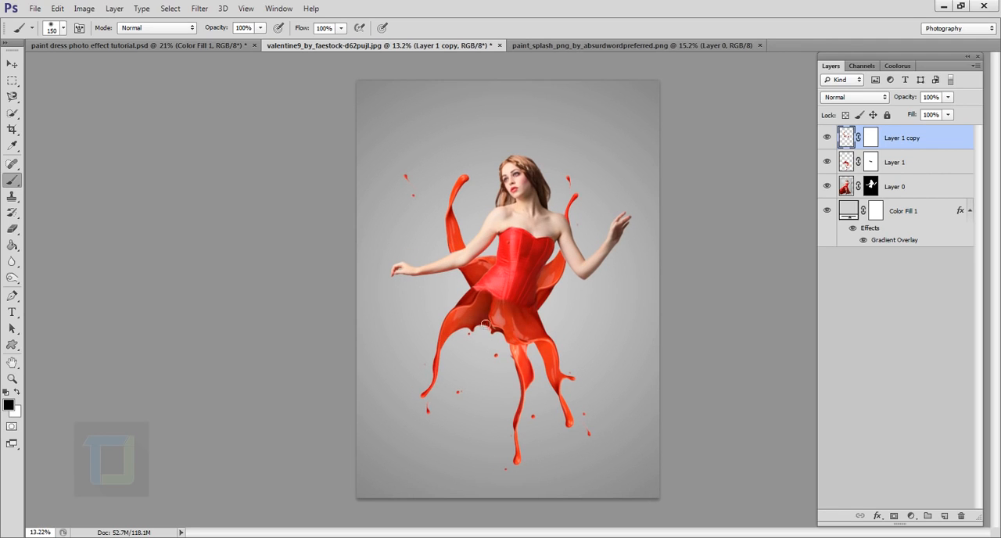
scroll(511, 331, up, 7)
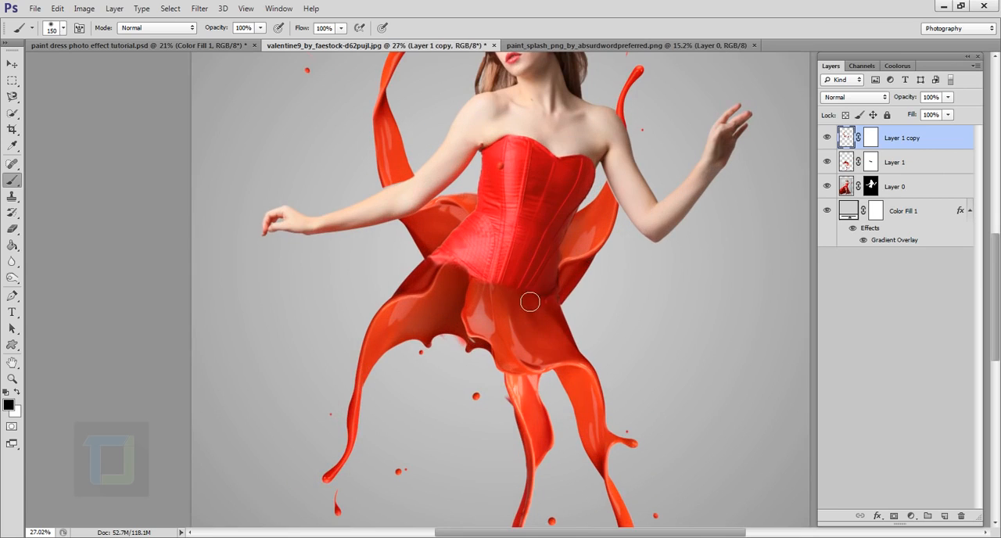
scroll(530, 307, down, 7)
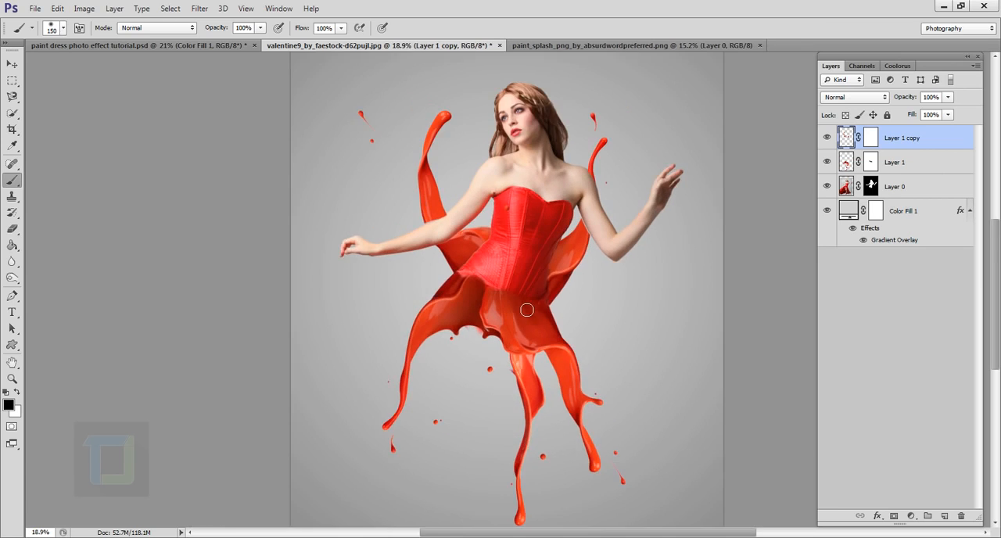
- Group Layer 1 and Layer 1 copy together
key(ctrl)
ctrl+click(924, 165)
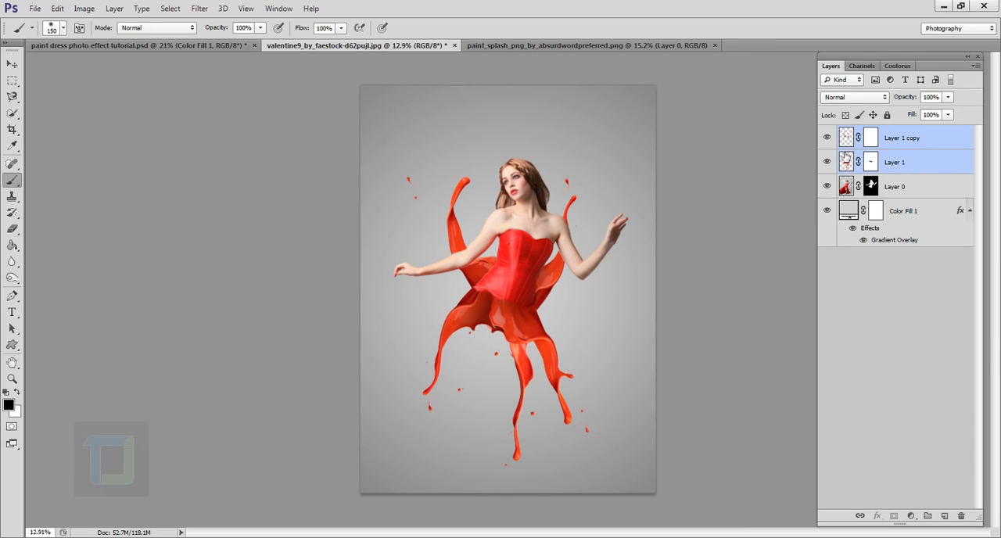
key(ctrl+g)
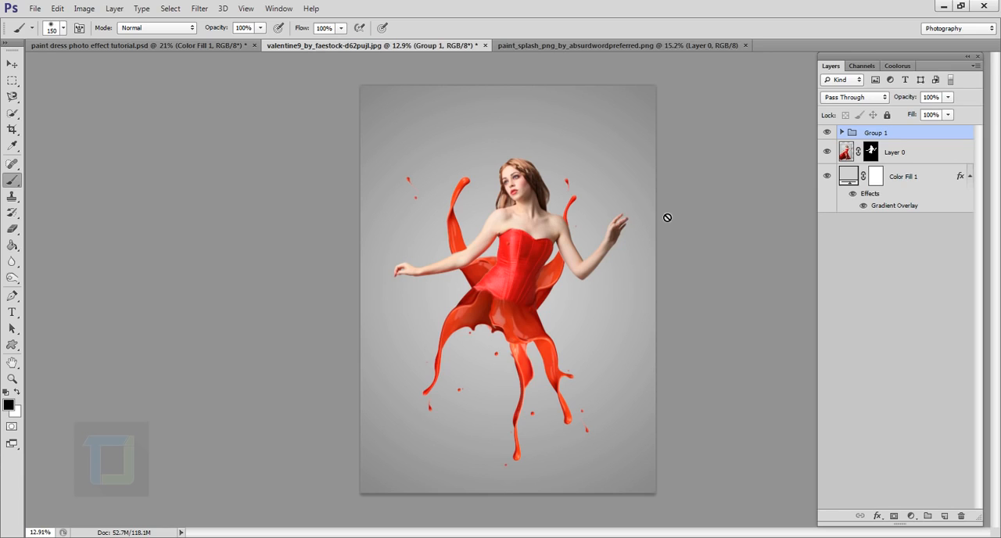
- Add a Hue/Saturation adjustment above Group 1 with hue -6, saturation 2 and lightness 1
click(911, 516)
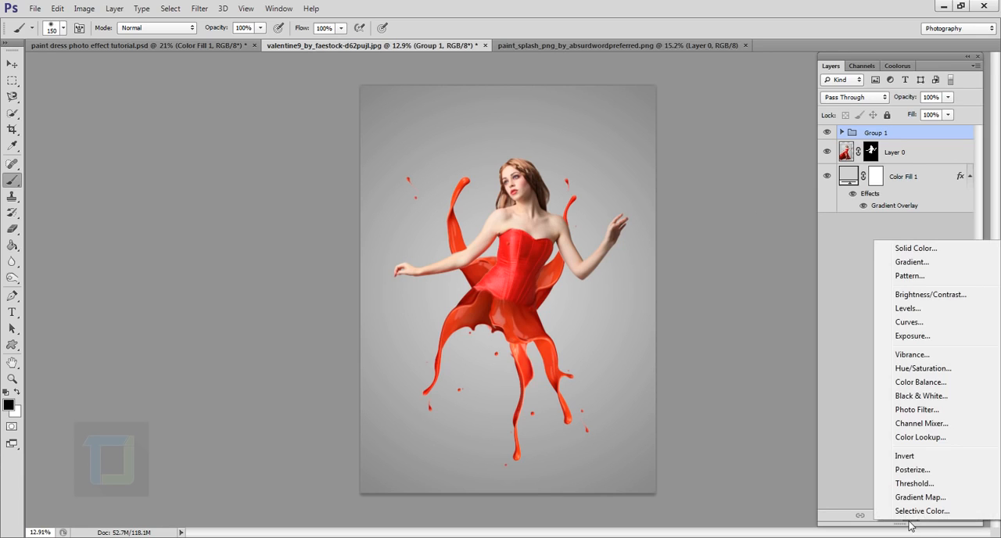
click(927, 369)
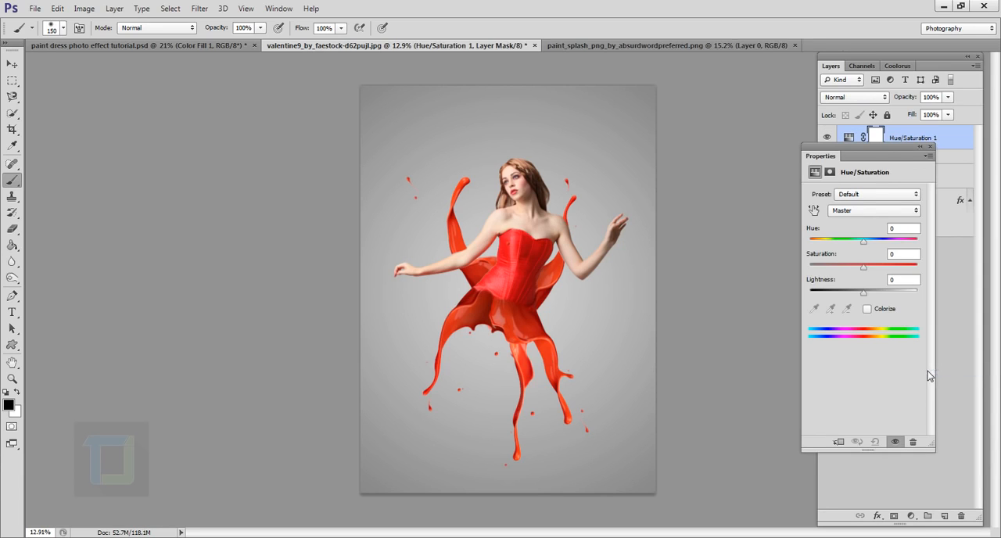
mouse_move(872, 156)
mouse_down()
mouse_move(863, 147)
mouse_move(853, 157)
mouse_up()
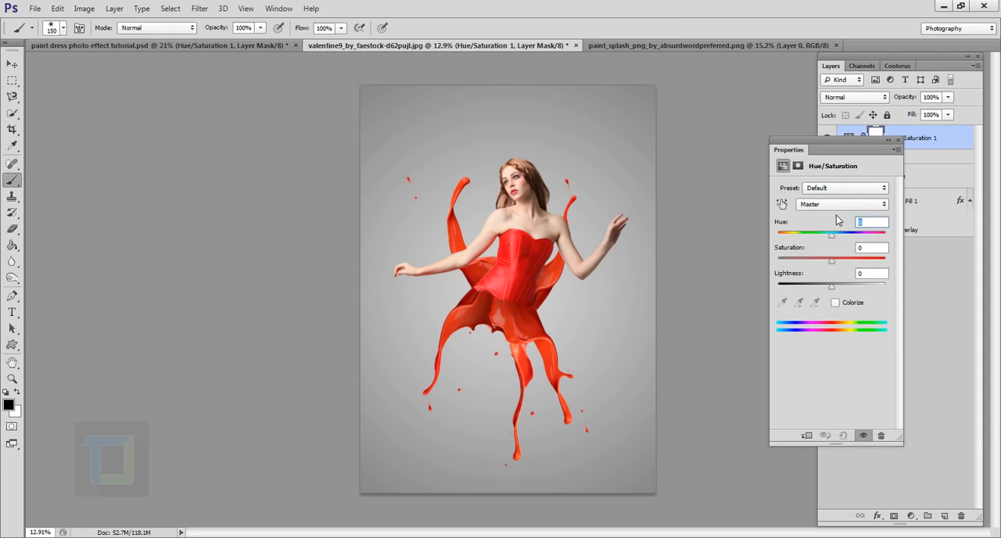
text(-5)
click(863, 248)
text(2)
click(873, 275)
mouse_move(827, 237)
mouse_down()
mouse_move(785, 236)
mouse_move(849, 235)
mouse_move(821, 237)
mouse_move(831, 240)
mouse_up()
click(862, 223)
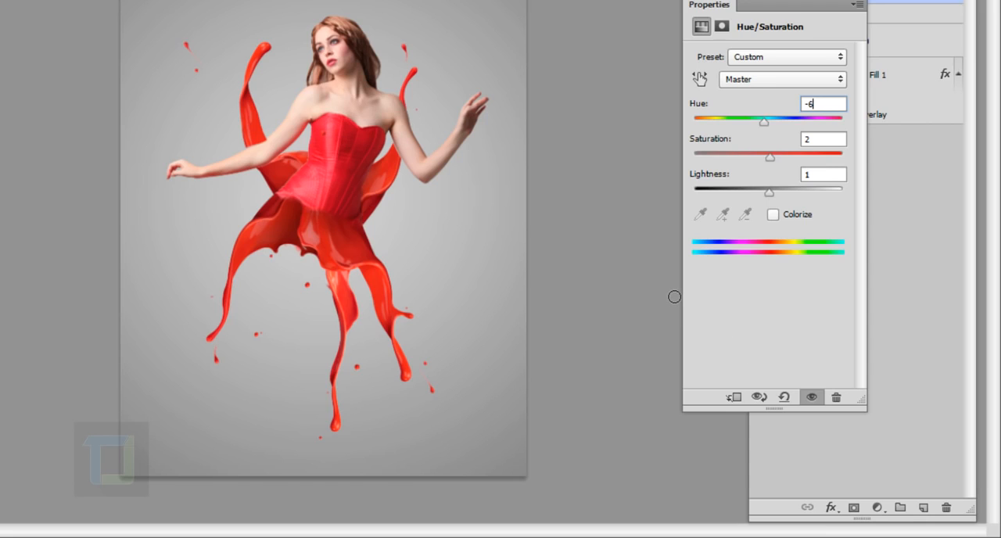
- Clip the Hue/Saturation adjustment to Group 1 and set its hue to -8
click(737, 401)
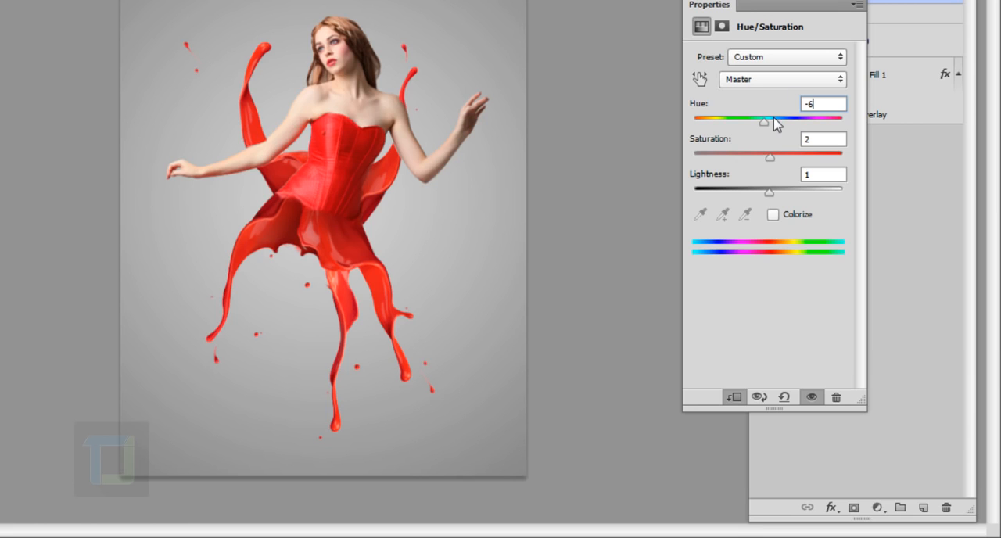
drag(765, 121, 764, 141)
drag(792, 193, 787, 192)
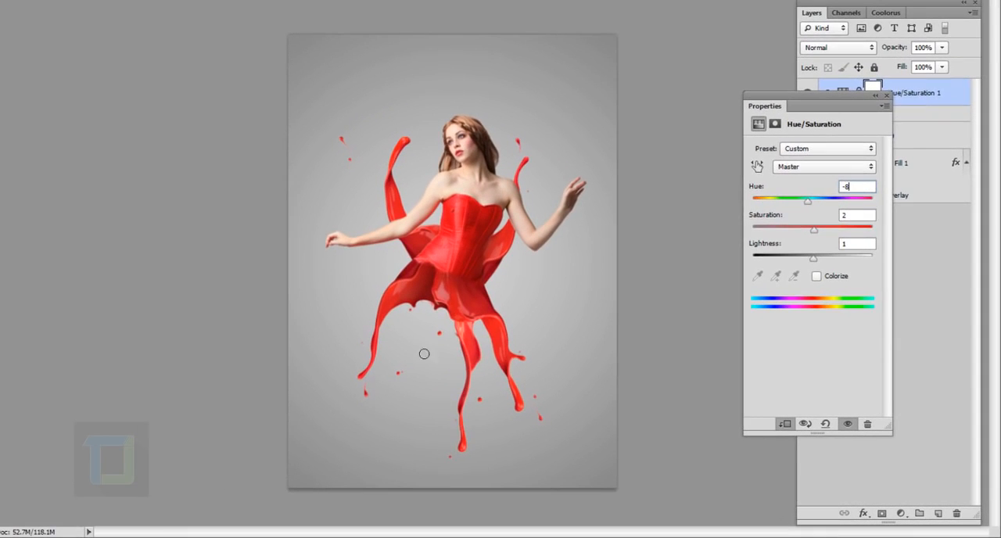
drag(850, 102, 764, 104)
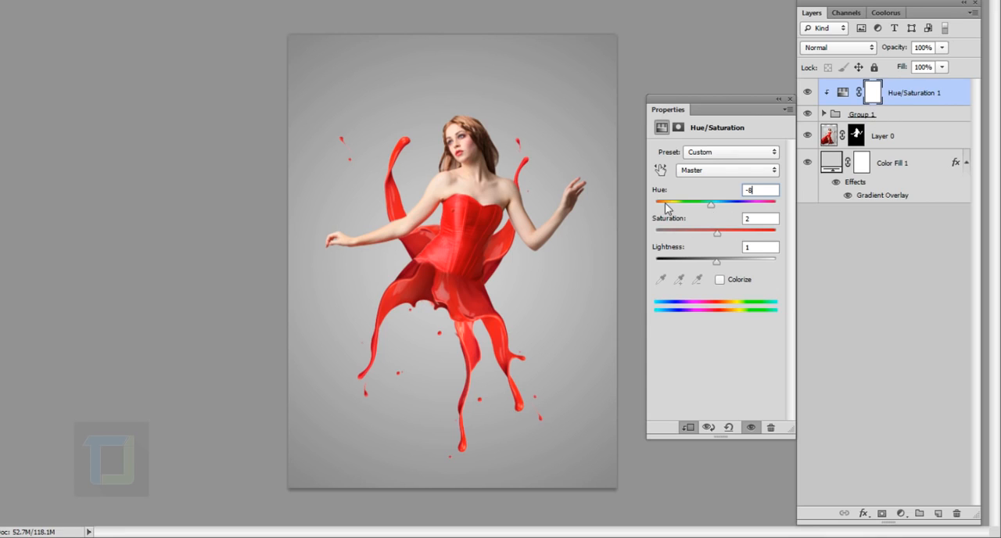
- Try a hue of -37 on the splashes, undo it, and re-enter a small negative hue
click(694, 203)
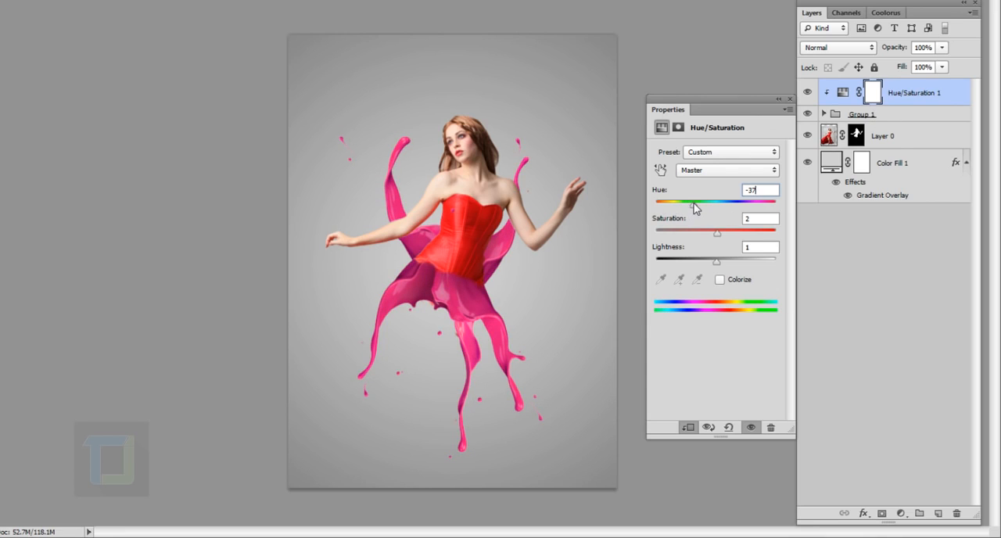
key(ctrl+z)
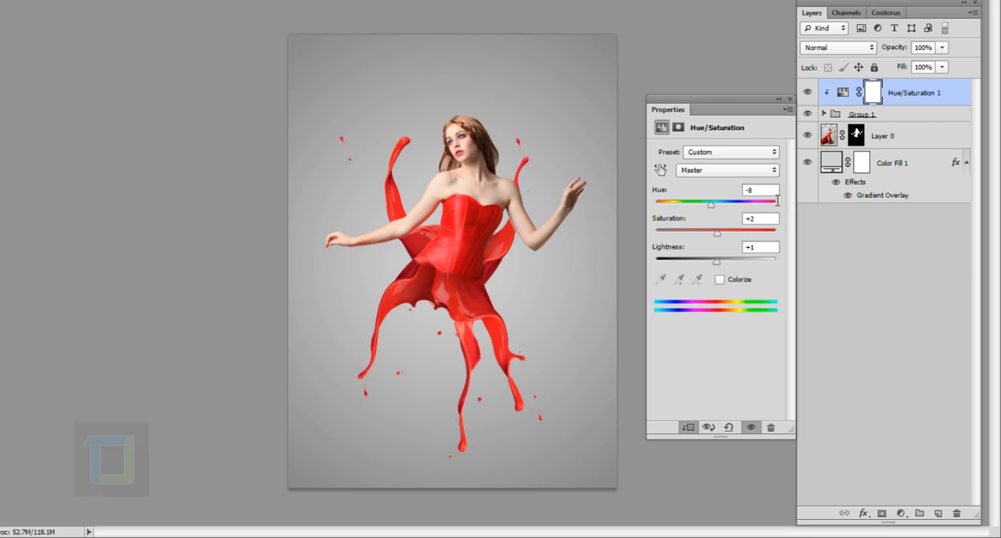
click(774, 193)
text(-)
click(778, 100)
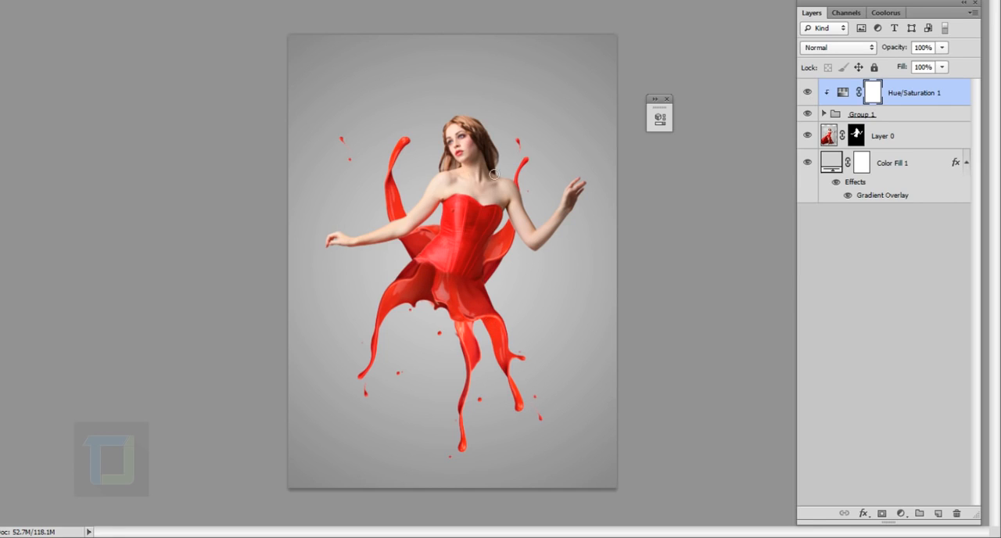
- Add a Brightness/Contrast adjustment clipped to Group 1 with brightness 50, and compare the splashes with and without it
click(901, 514)
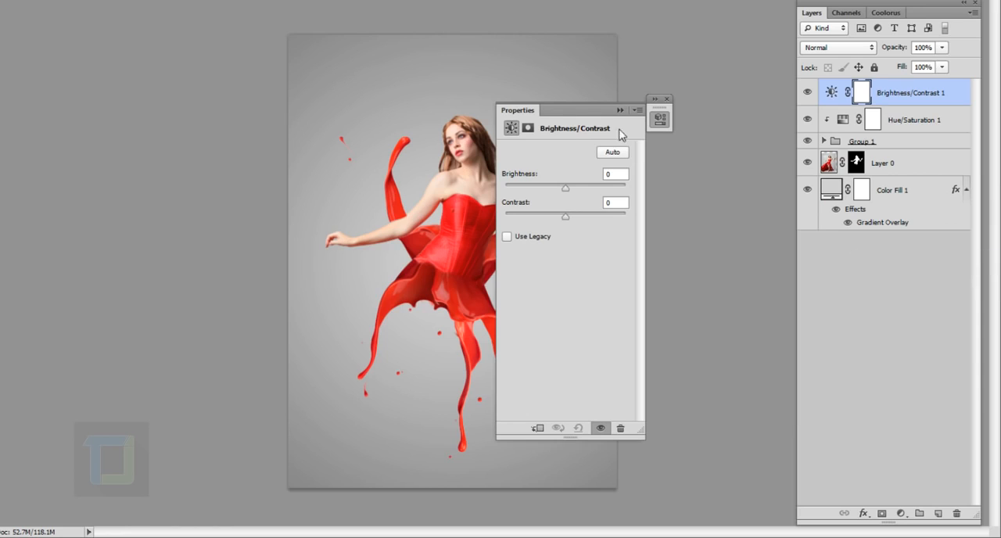
drag(583, 110, 708, 102)
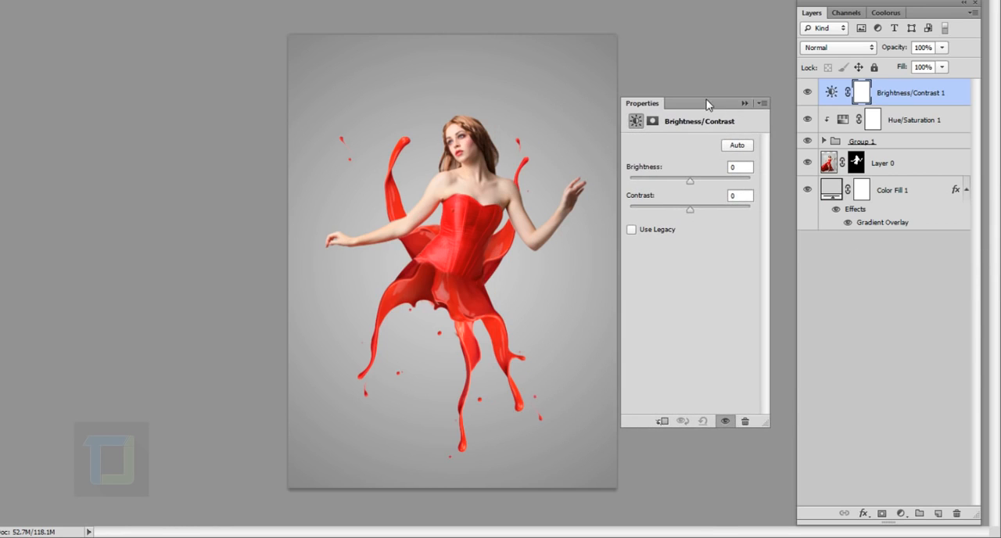
click(662, 420)
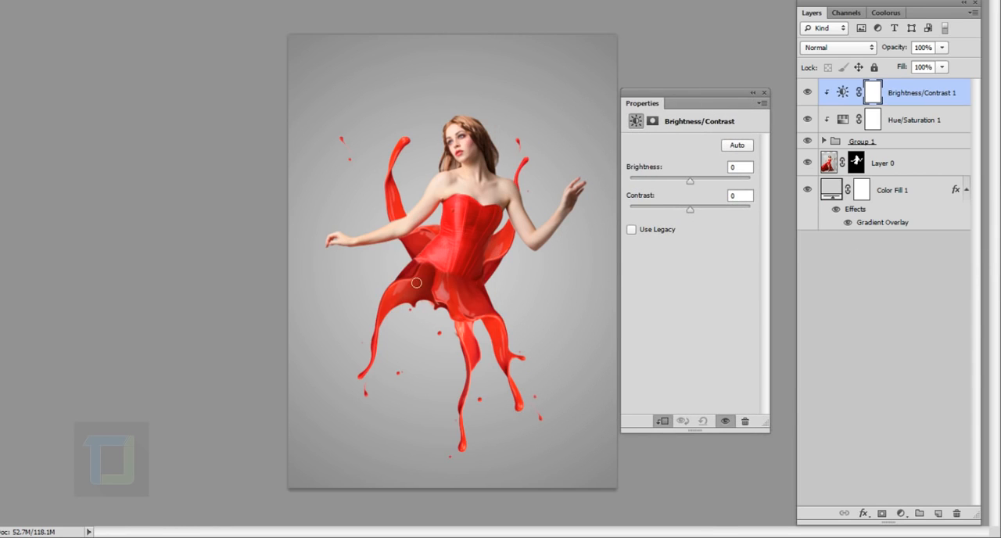
click(749, 174)
text(50)
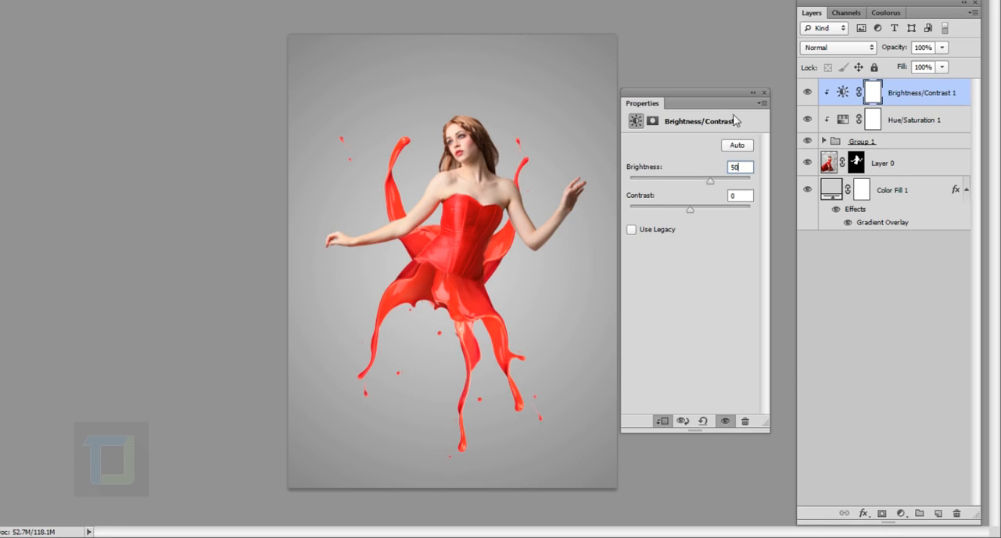
click(753, 93)
click(808, 92)
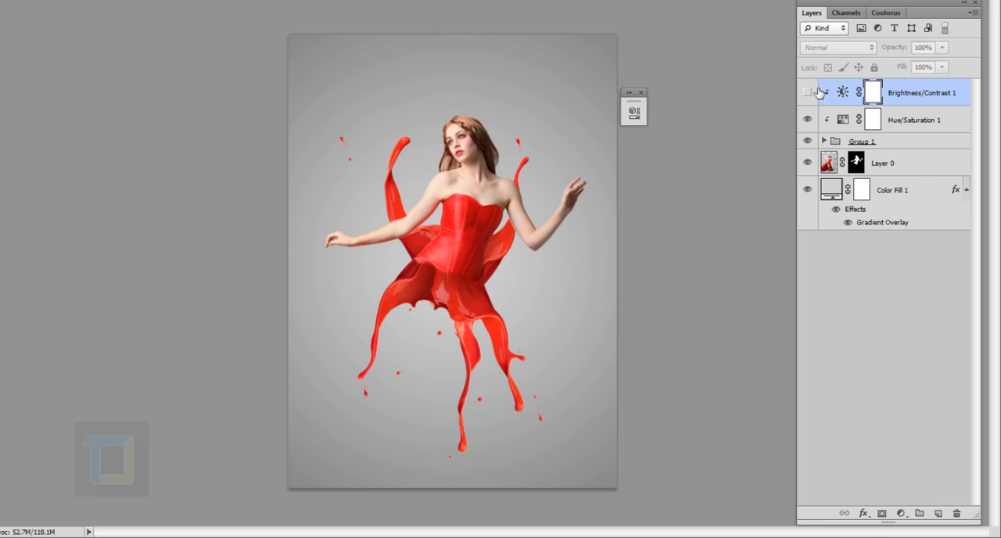
click(808, 92)
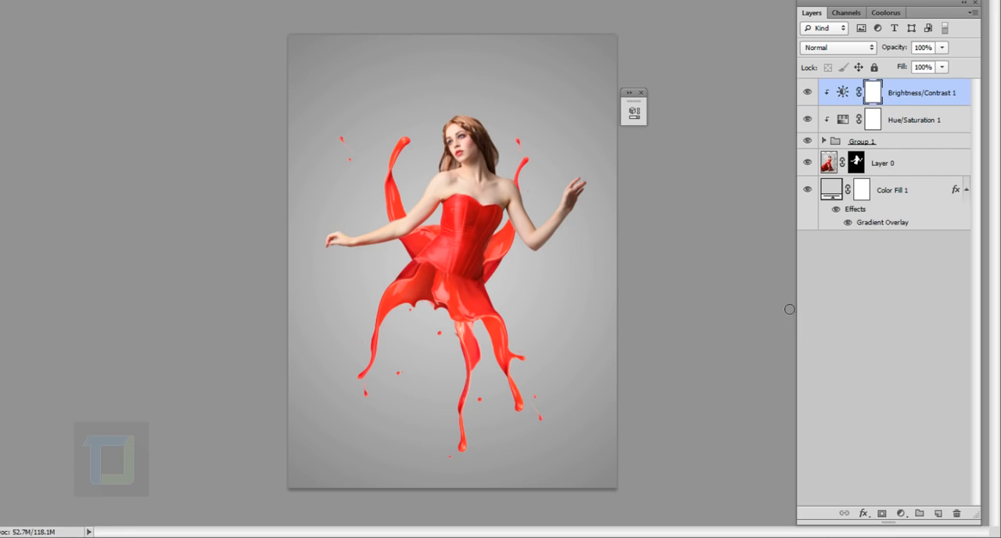
- Add a Color Balance adjustment clipped to Group 1 with midtones at +20 Cyan-Red, -11 Magenta-Green and +7 Yellow-Blue
click(900, 513)
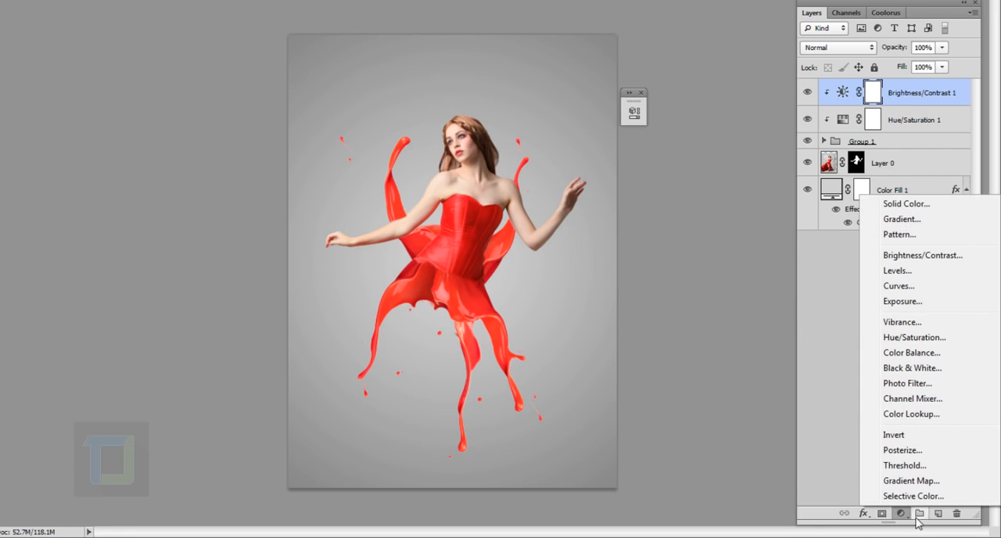
click(908, 353)
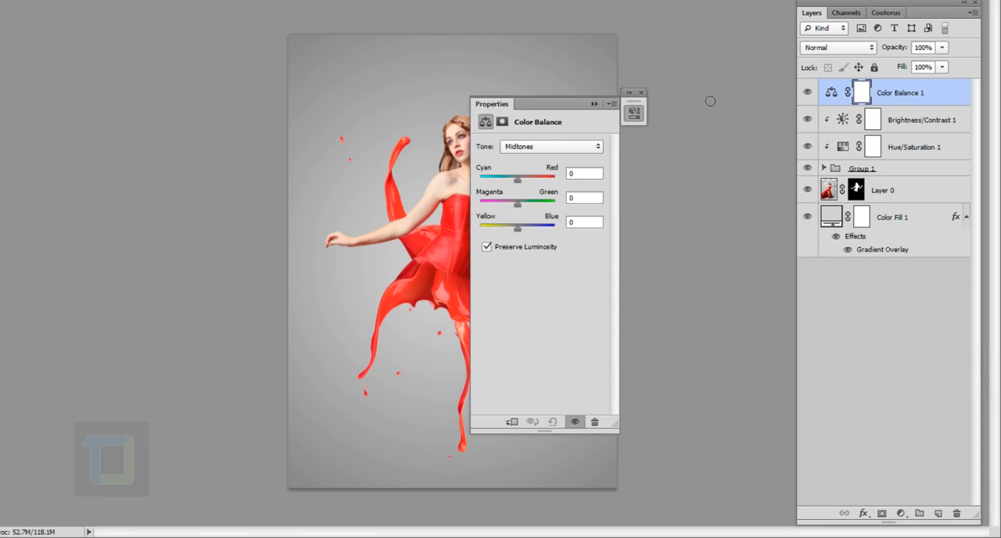
drag(560, 108, 708, 106)
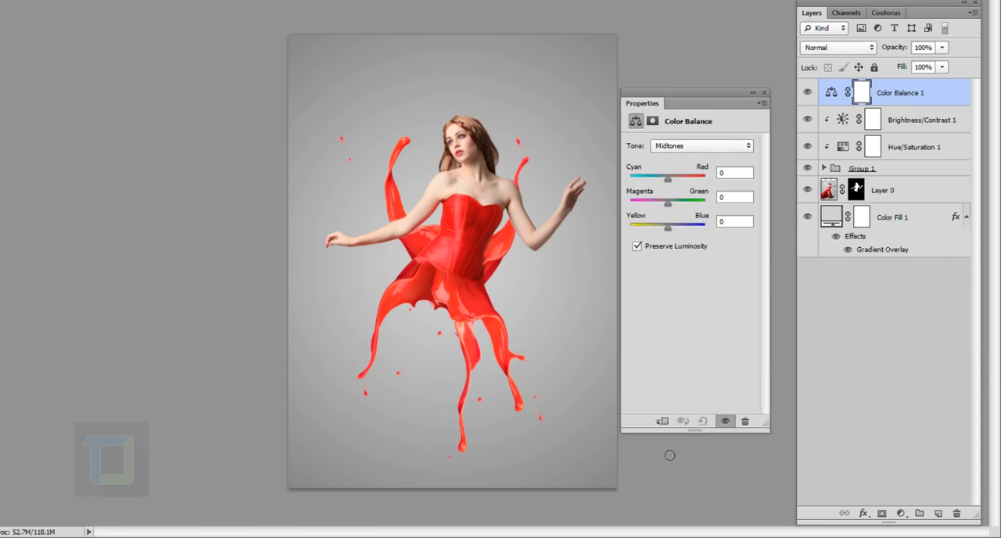
click(662, 421)
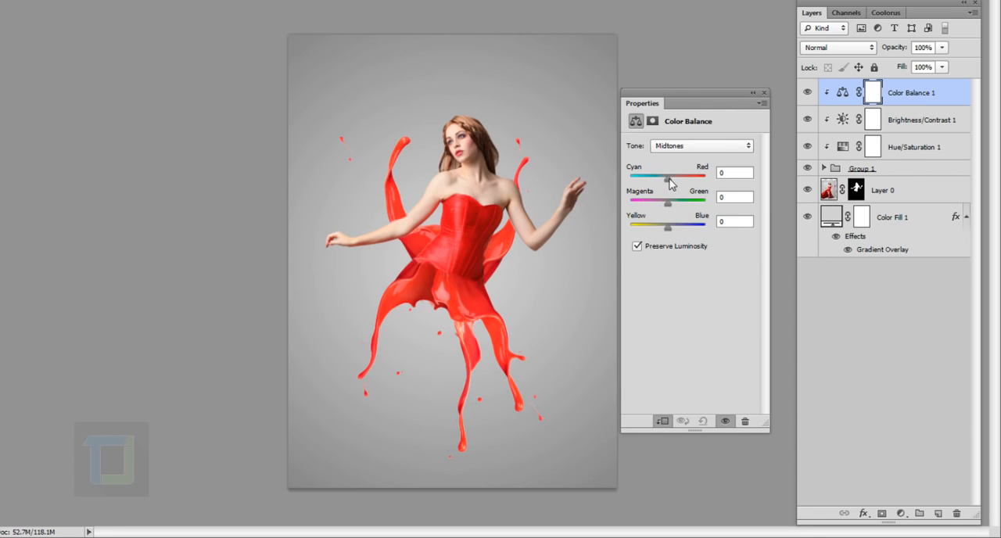
drag(669, 183, 676, 184)
drag(665, 204, 662, 203)
drag(668, 229, 671, 226)
- Set the Color Balance shadows to -11 Cyan-Red and +4 Magenta-Green
click(709, 145)
click(698, 164)
drag(668, 179, 665, 182)
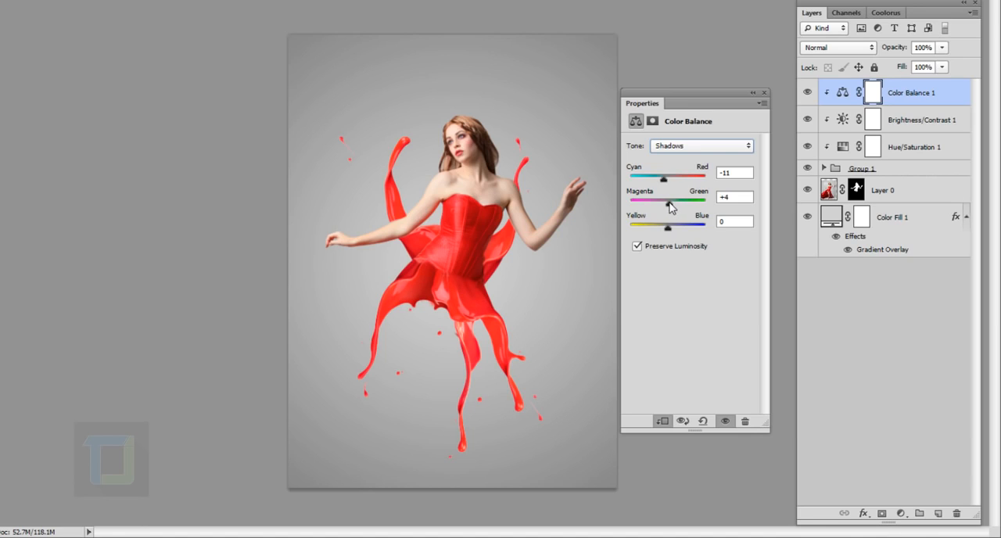
scroll(681, 147, down, 1)
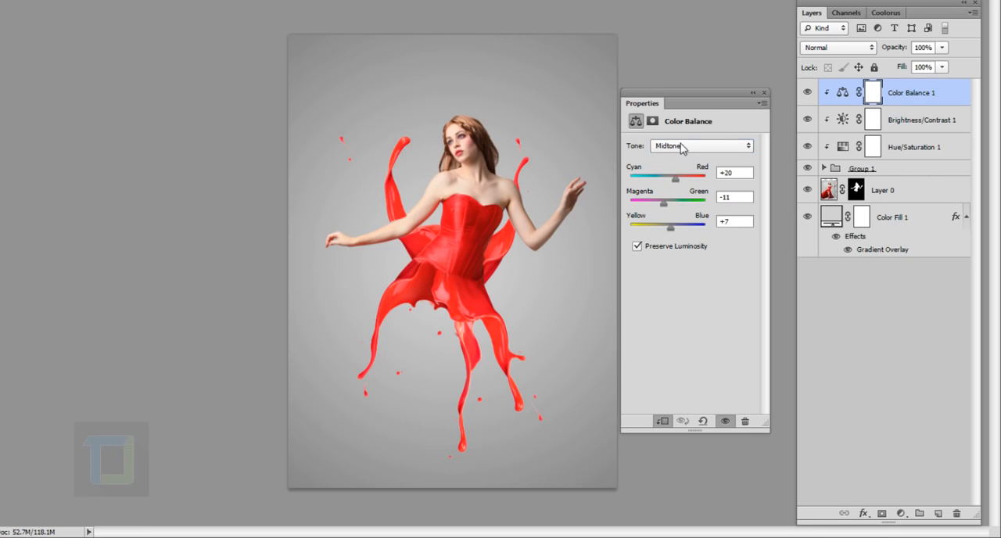
- Adjust the Color Balance highlights and compare the splashes with and without the whole Color Balance adjustment
click(719, 147)
click(709, 185)
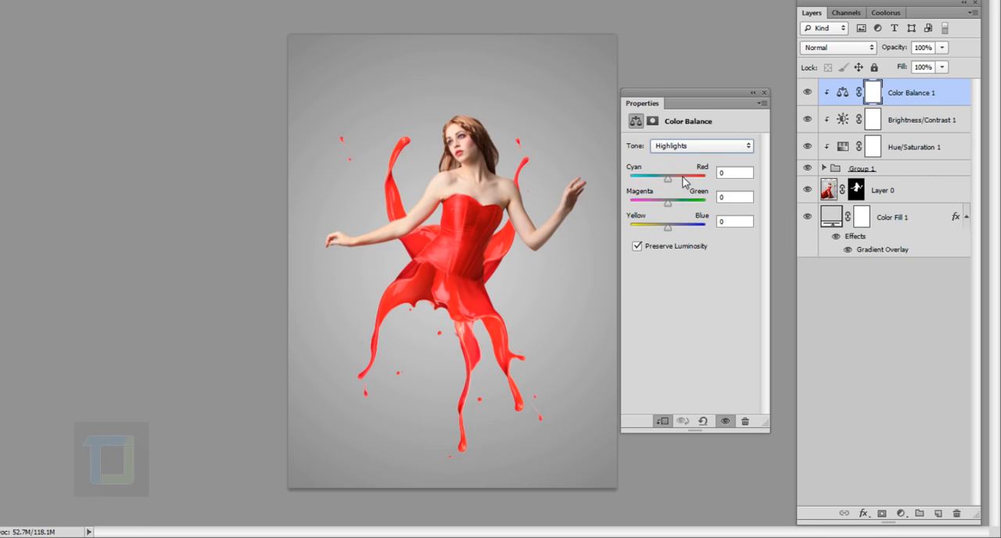
drag(668, 181, 667, 231)
click(753, 93)
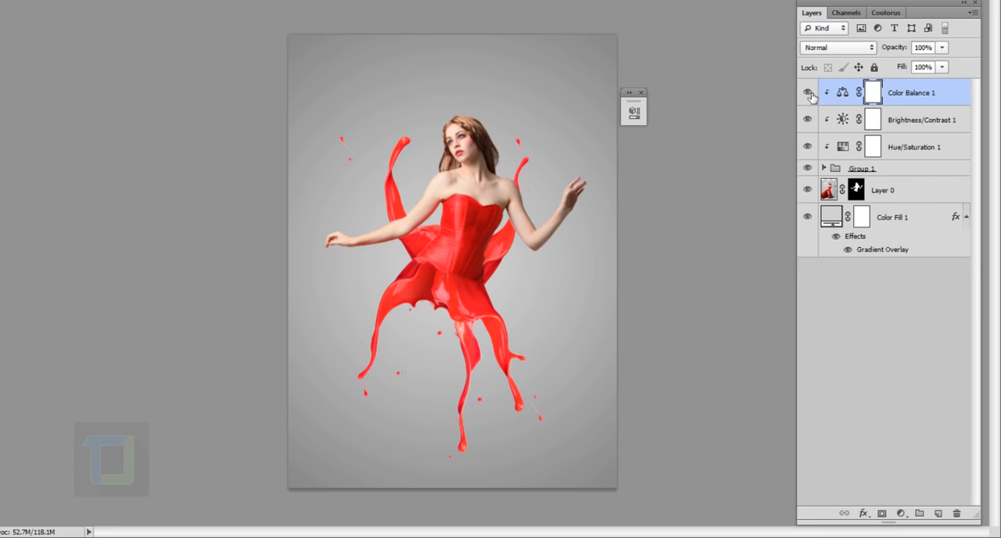
click(808, 93)
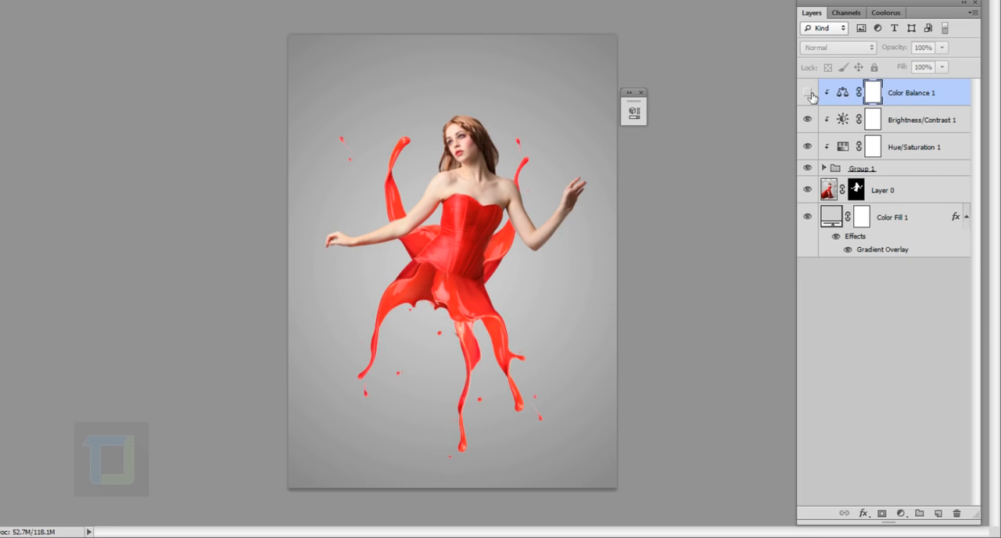
click(810, 94)
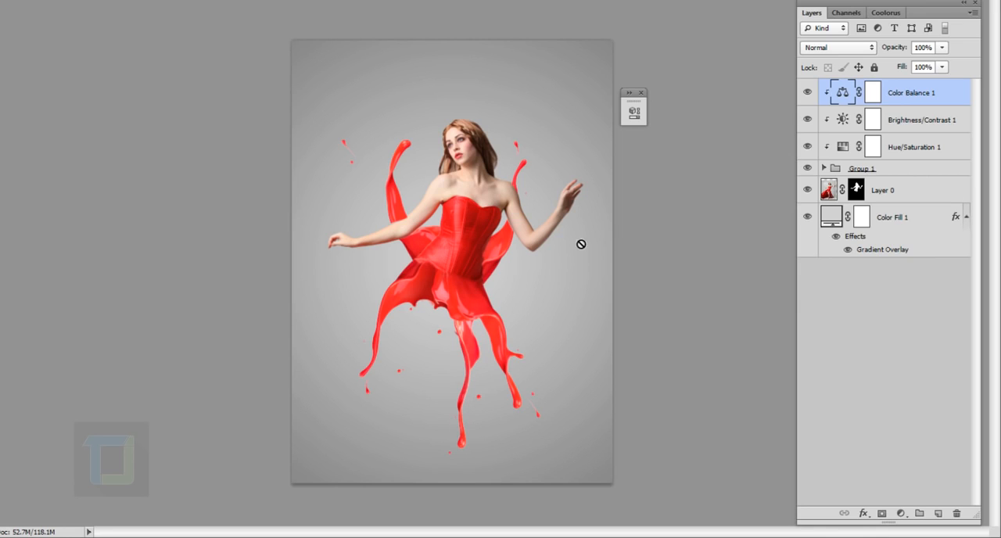
- Add a second Hue/Saturation adjustment clipped to Group 1 with lightness -12
click(900, 513)
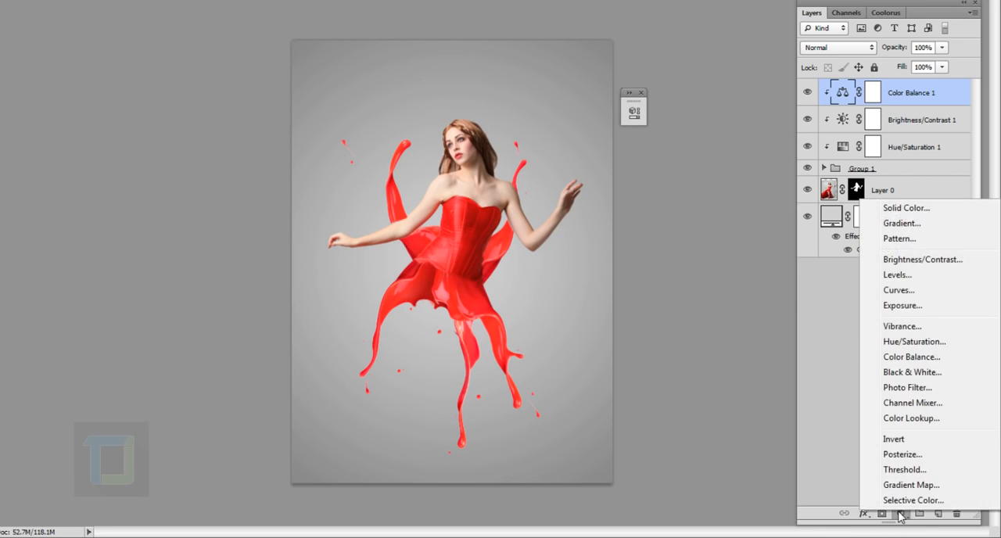
click(907, 341)
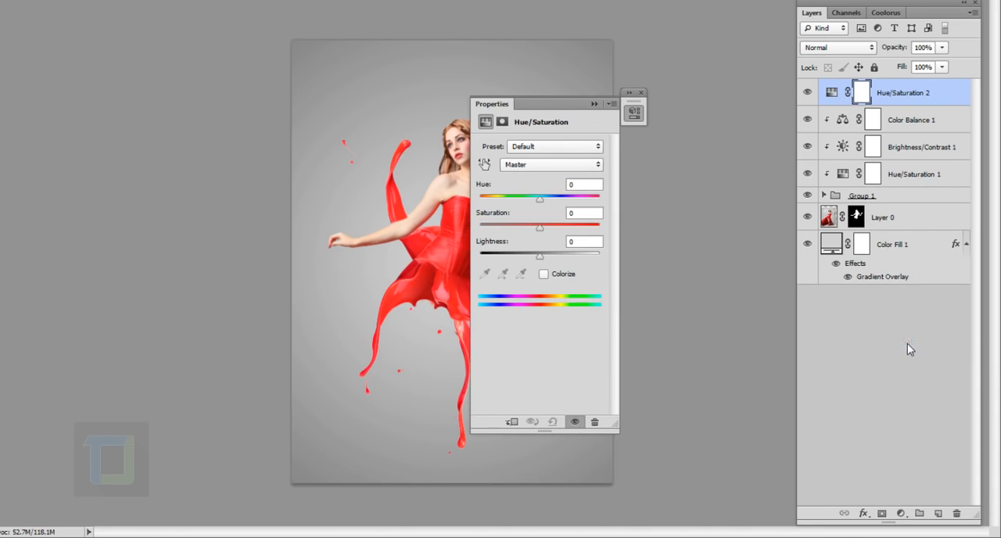
drag(554, 104, 731, 100)
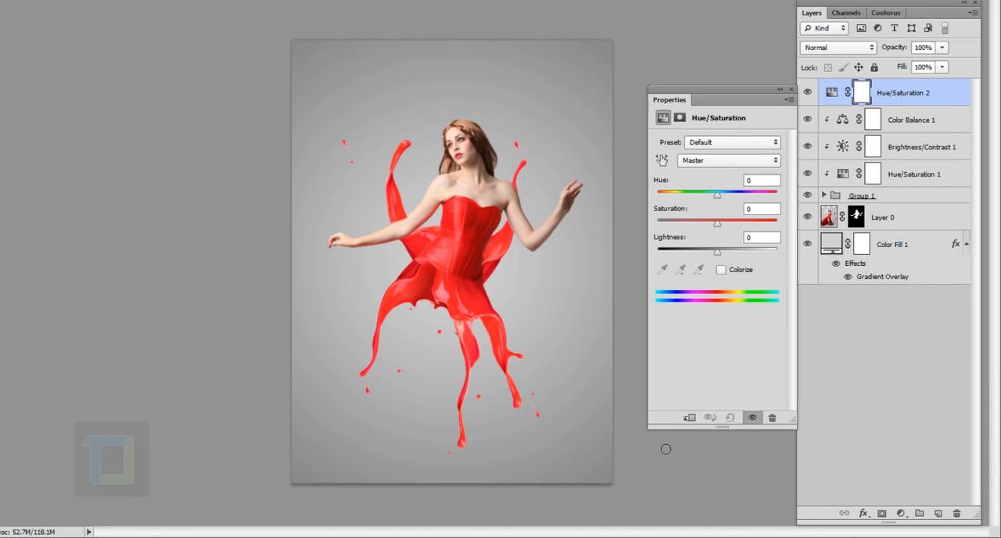
click(691, 419)
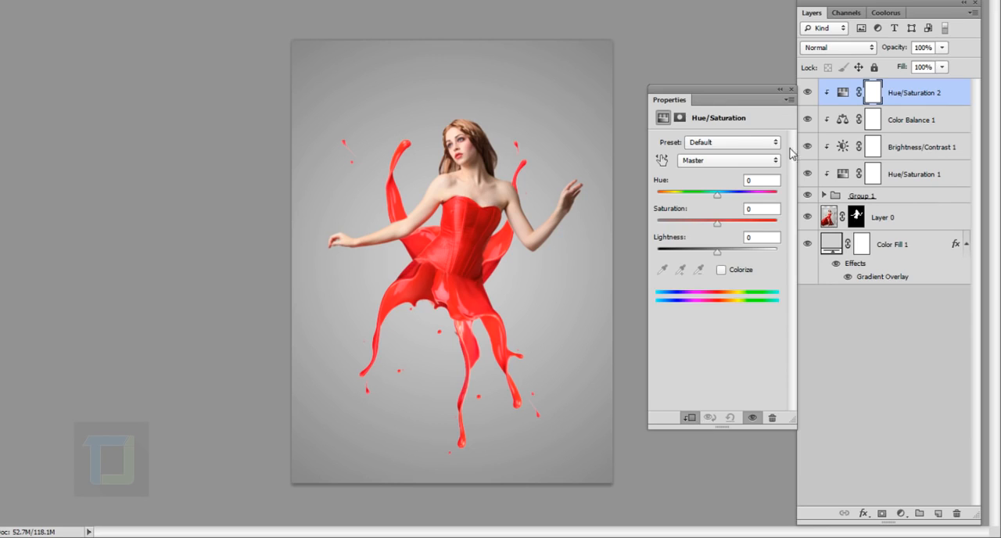
mouse_move(716, 254)
mouse_down()
mouse_move(702, 261)
mouse_move(710, 256)
mouse_up()
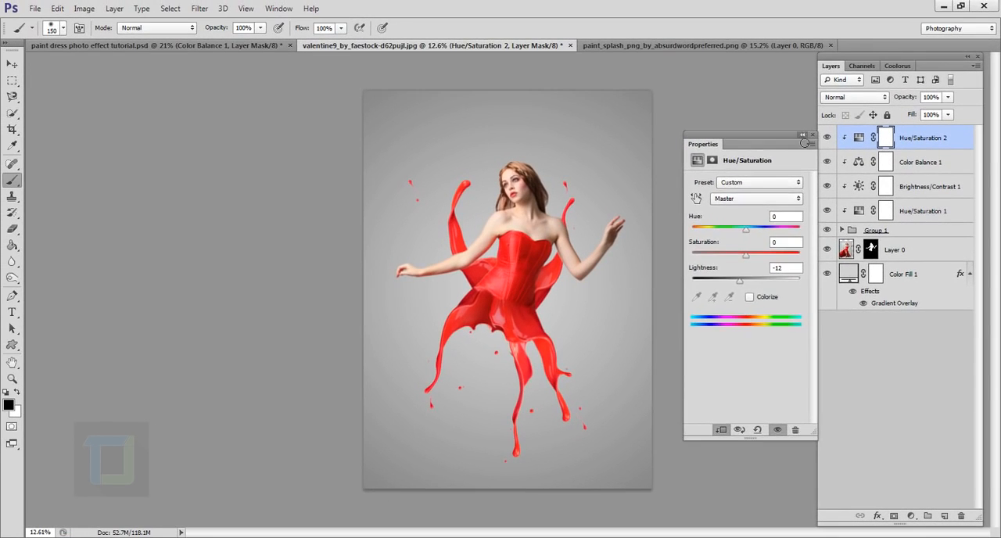
click(802, 136)
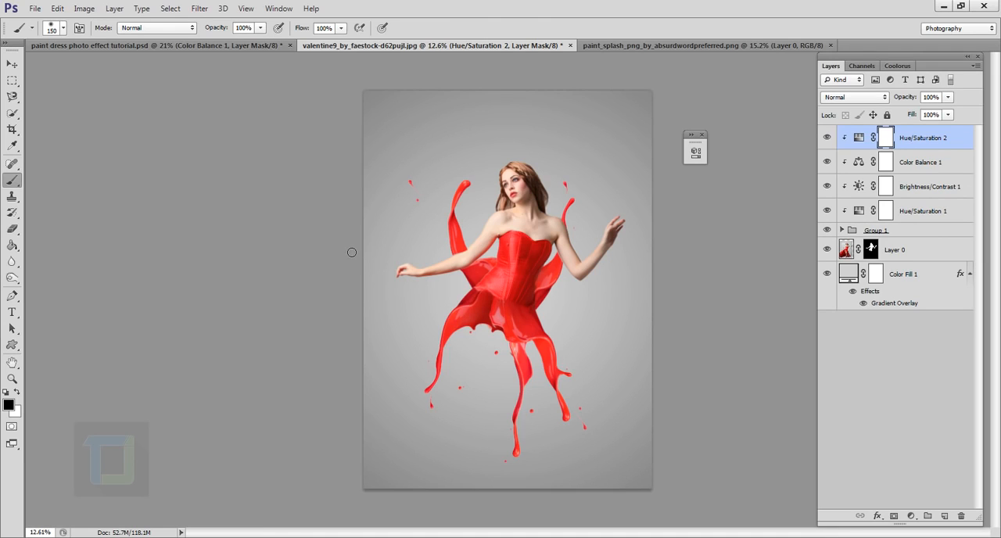
- Paint black with a 1000 px brush on the Hue/Saturation 2 mask over the splashes around the waist and lower-left skirt
key(bracketright)
key(bracketright)
key(bracketright)
key(bracketright)
key(bracketright)
key(bracketright)
key(bracketright)
key(bracketright)
key(bracketright)
key(bracketright)
key(bracketright)
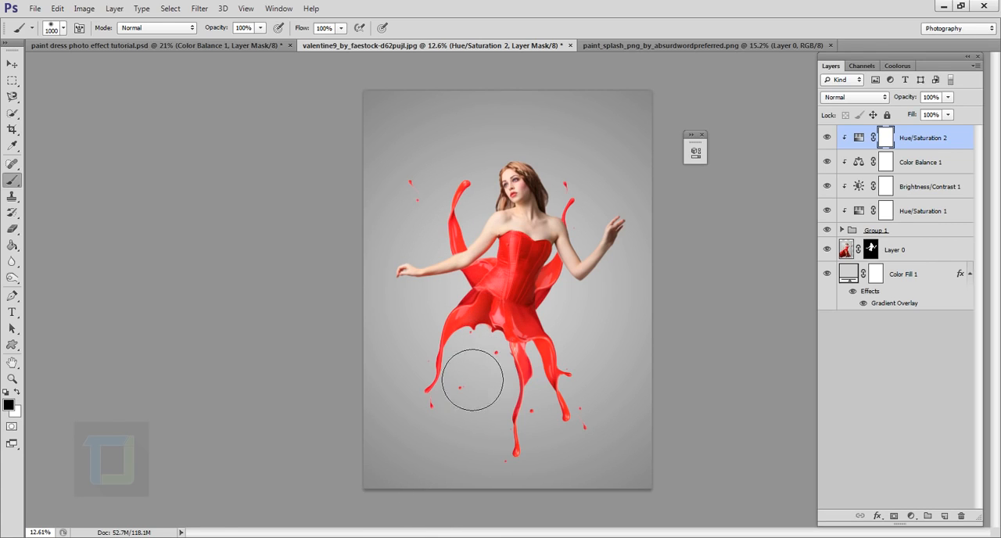
mouse_move(472, 380)
mouse_down()
mouse_move(502, 310)
mouse_move(499, 345)
mouse_up()
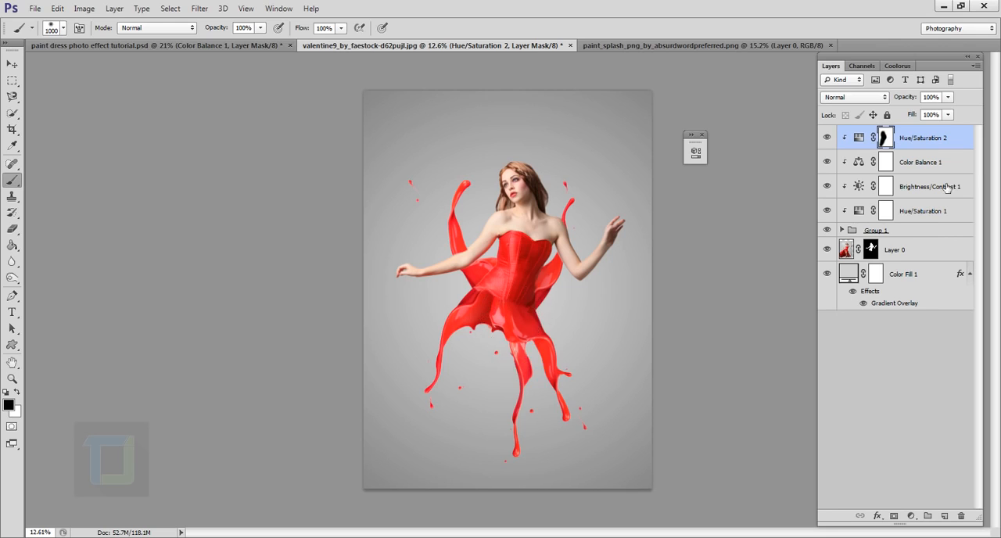
alt+click(830, 149)
scroll(554, 328, up, 3)
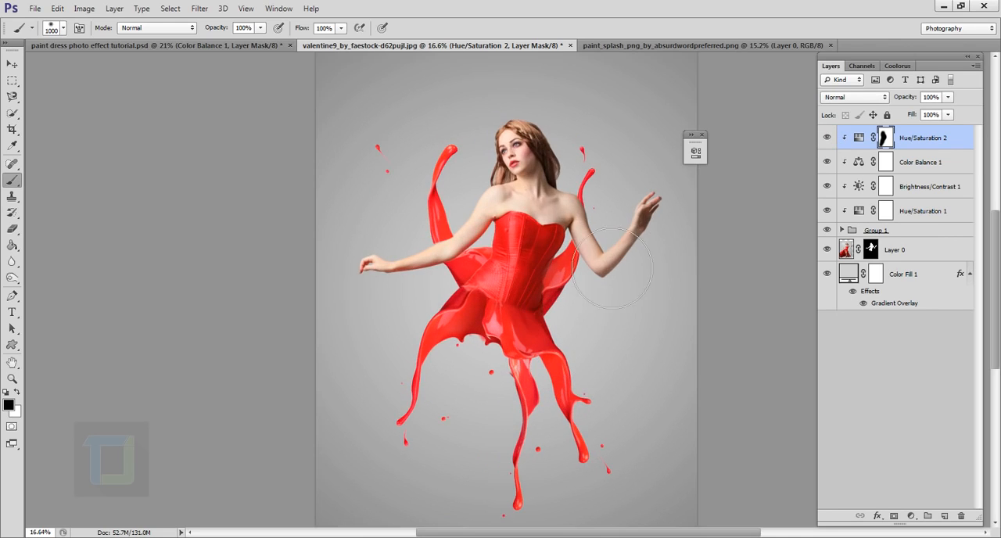
scroll(615, 323, down, 4)
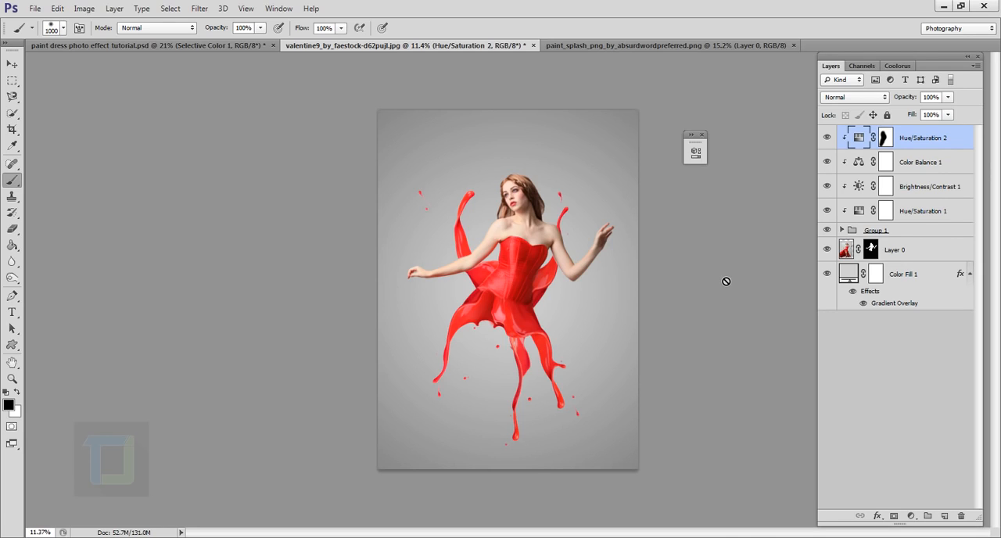
- Add an unclipped Selective Color adjustment on top with Reds at +44 cyan, +3 magenta, -19 yellow and -3 black
click(913, 516)
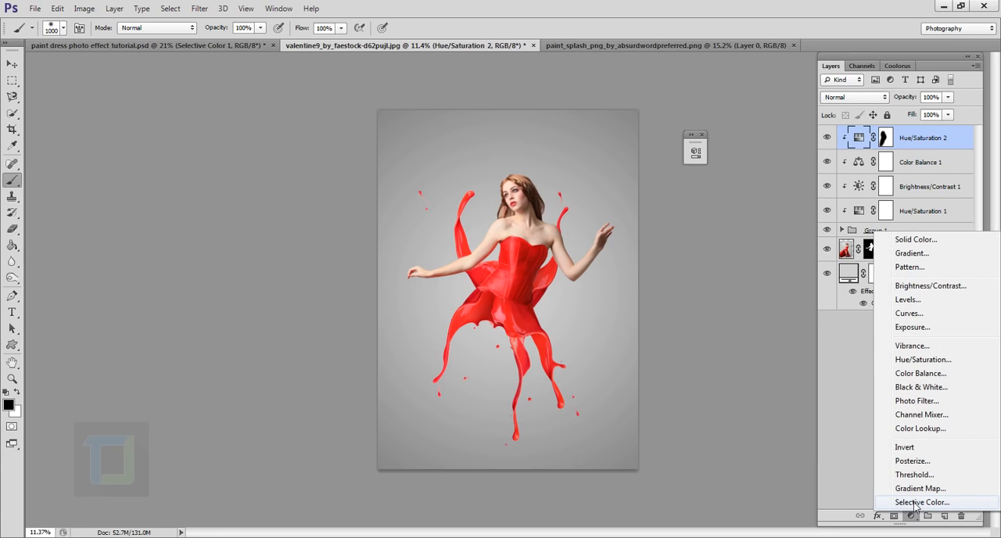
click(912, 502)
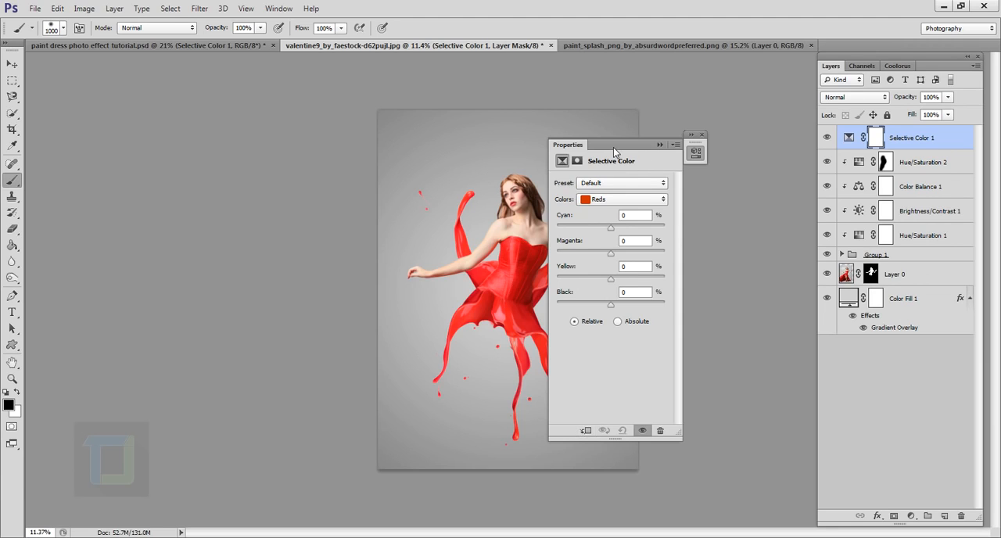
drag(615, 149, 712, 155)
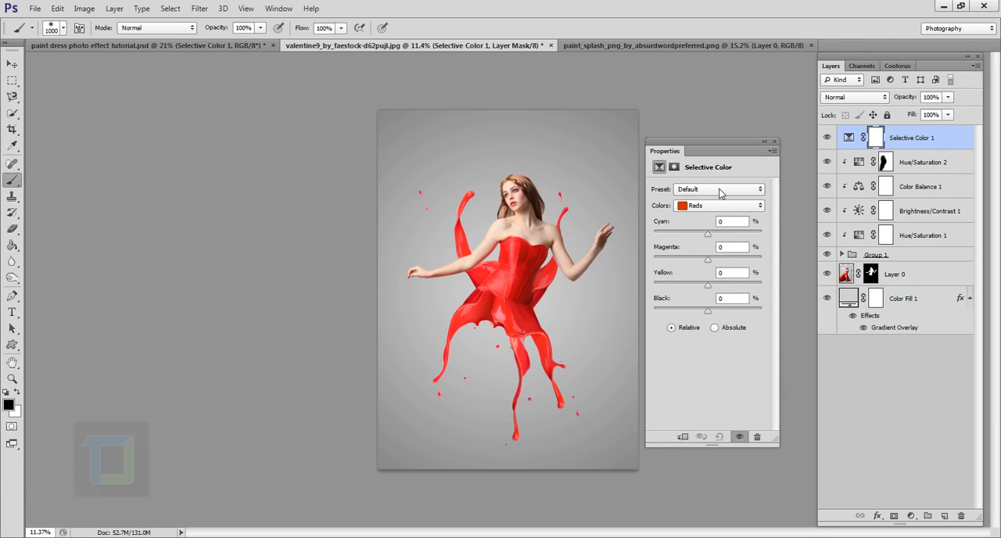
drag(708, 233, 731, 235)
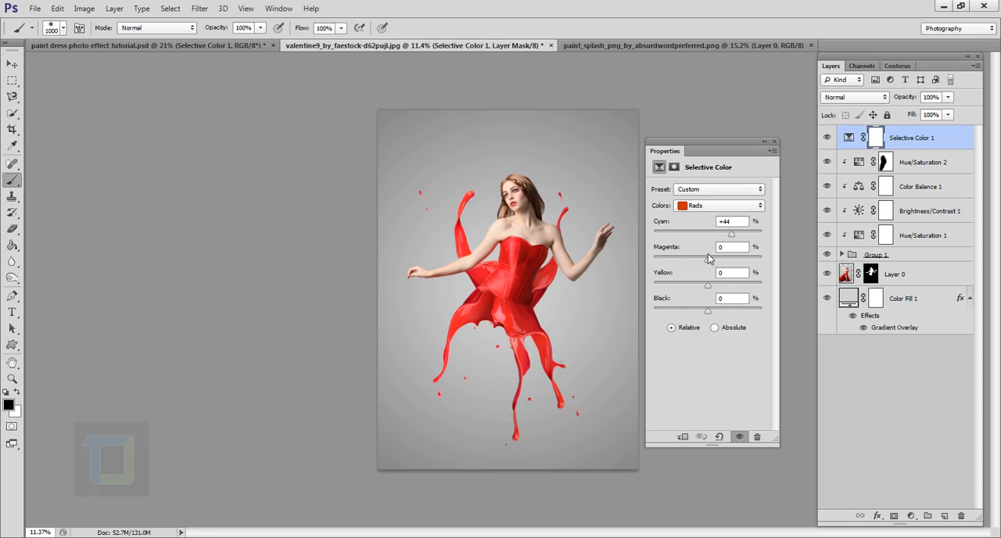
drag(707, 258, 695, 288)
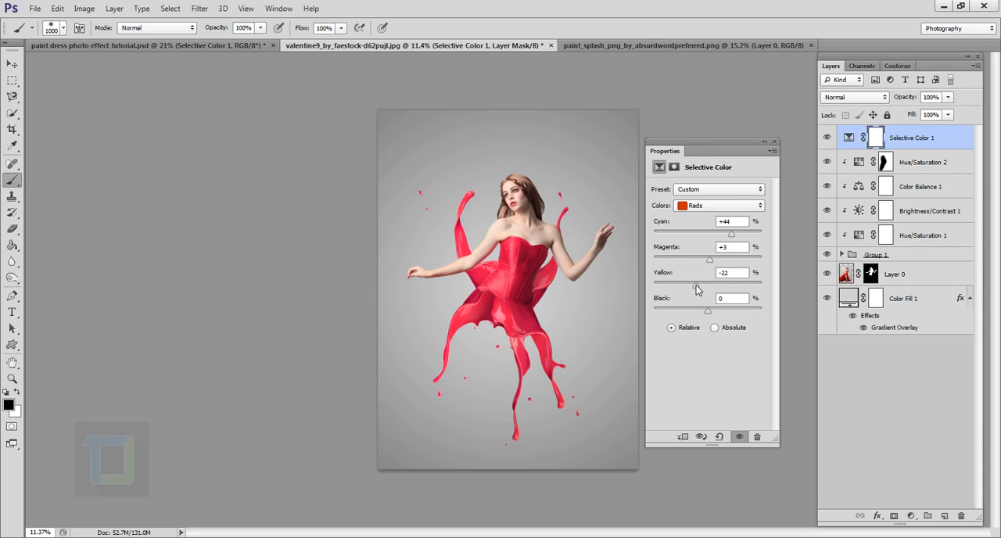
drag(697, 289, 700, 290)
drag(709, 314, 708, 315)
drag(707, 314, 706, 313)
text(-3)
click(764, 142)
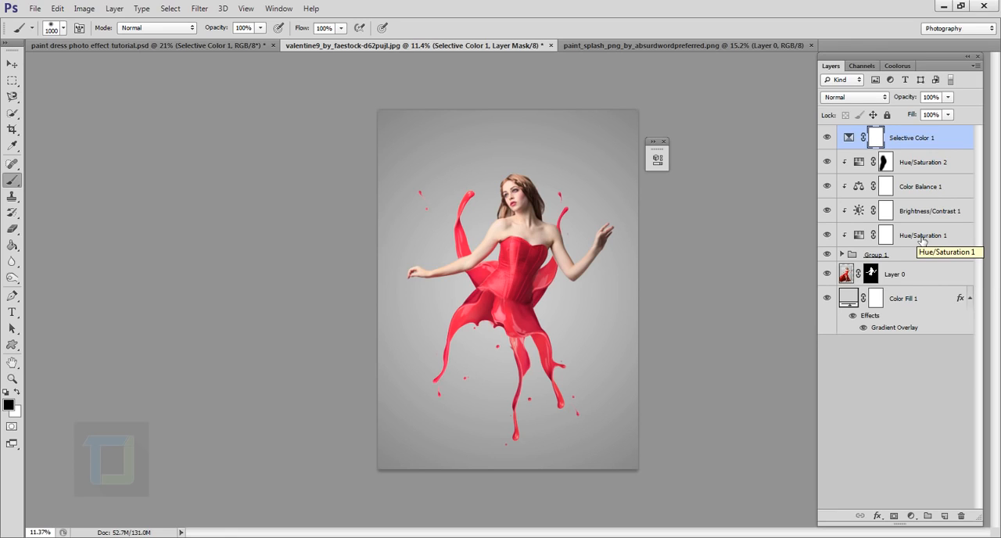
- Add an unclipped Brightness/Contrast adjustment on top with brightness 7, and compare the image with and without it
click(910, 516)
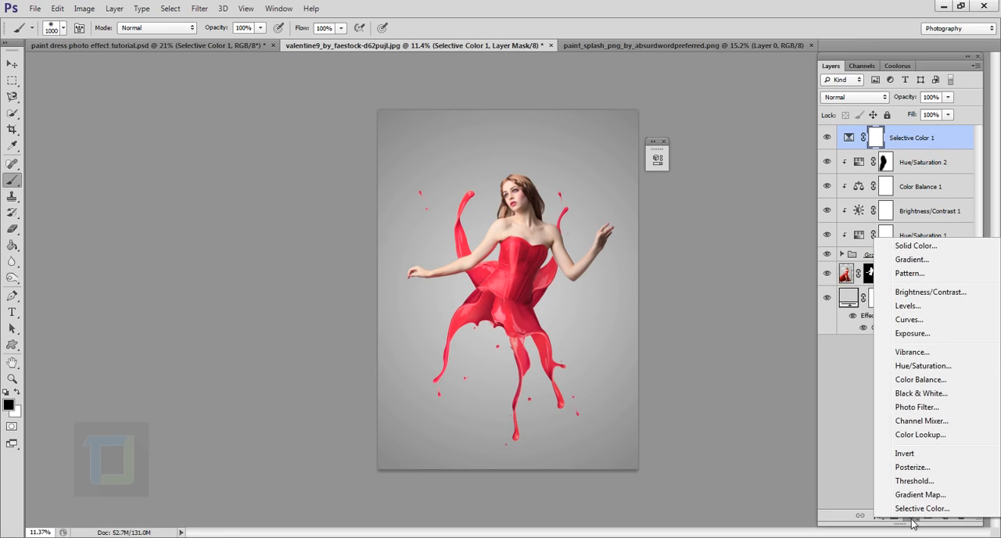
click(924, 293)
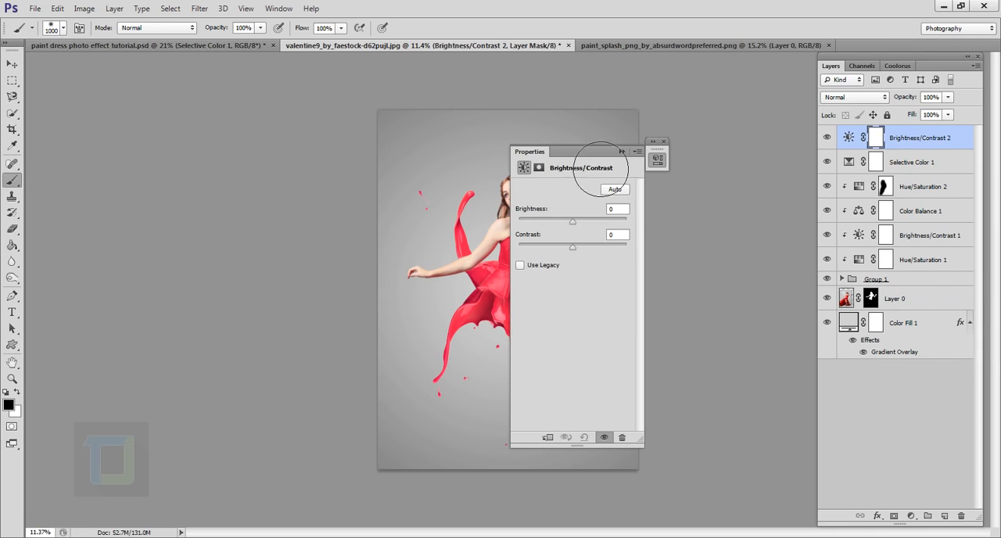
drag(613, 151, 708, 161)
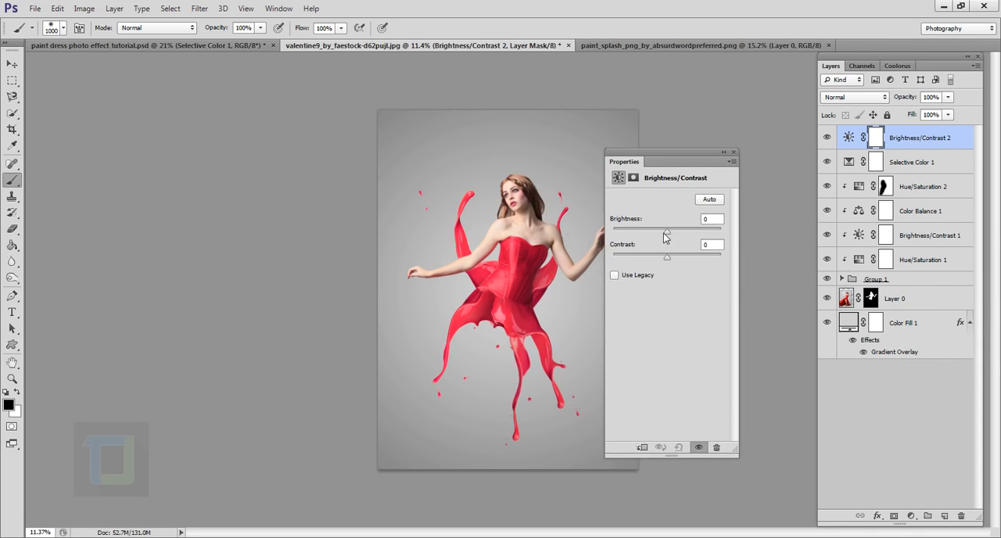
drag(668, 230, 670, 230)
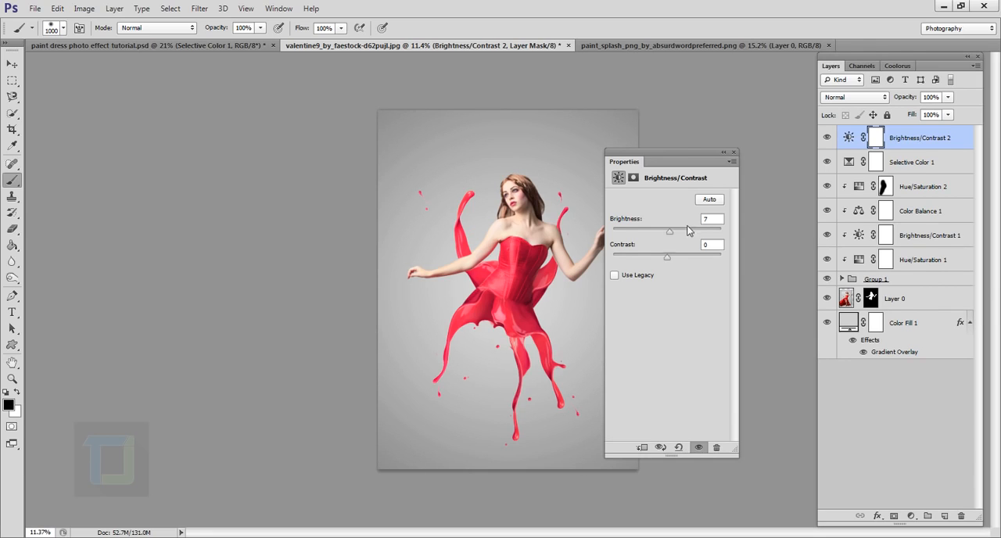
click(707, 220)
click(723, 152)
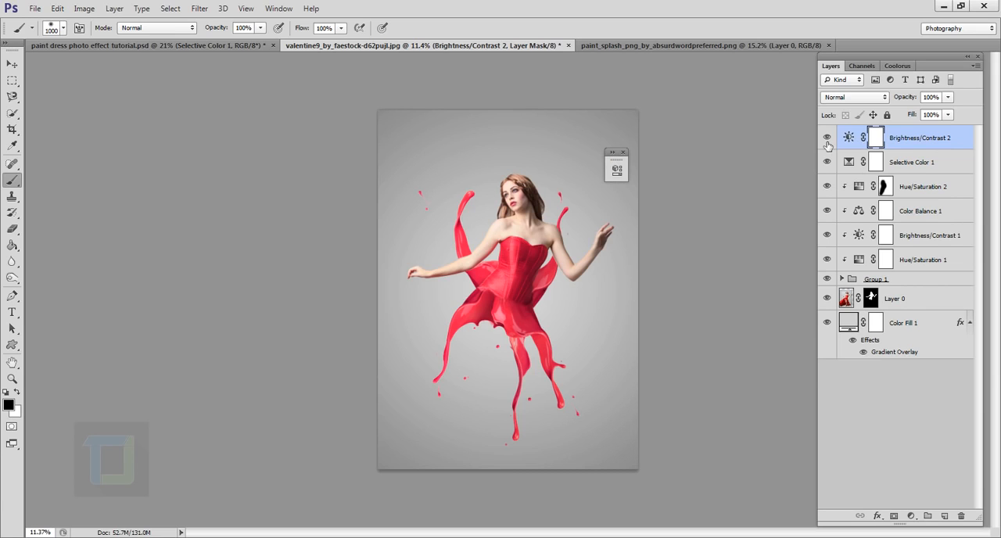
click(826, 138)
click(831, 141)
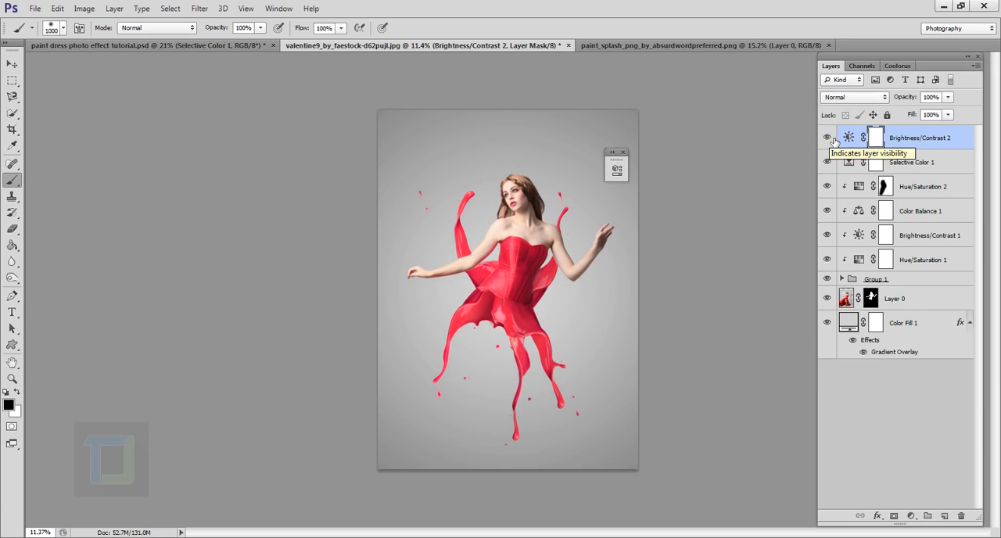
- Add a Vibrance adjustment on top with slightly raised vibrance, compare the image with and without it, and inspect the dress up close
click(911, 516)
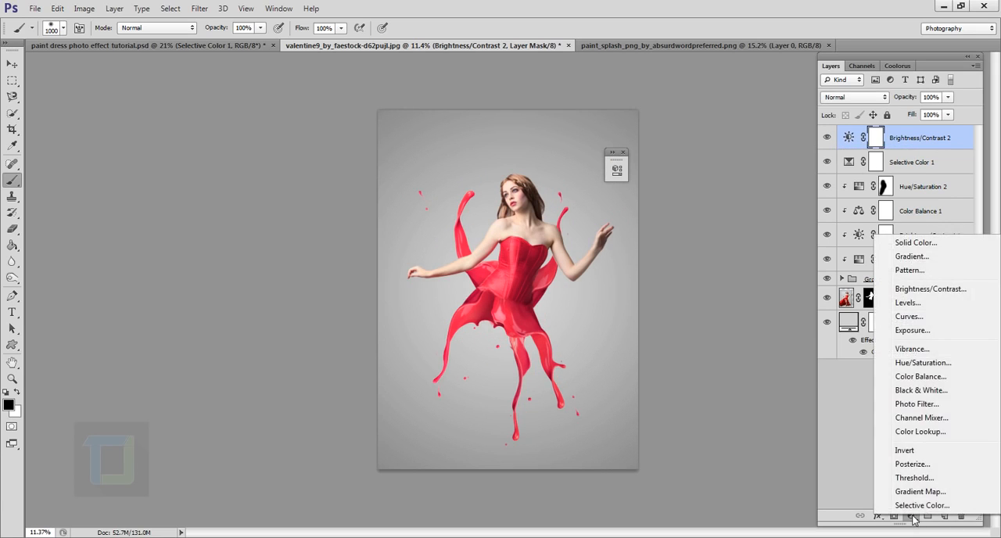
click(911, 350)
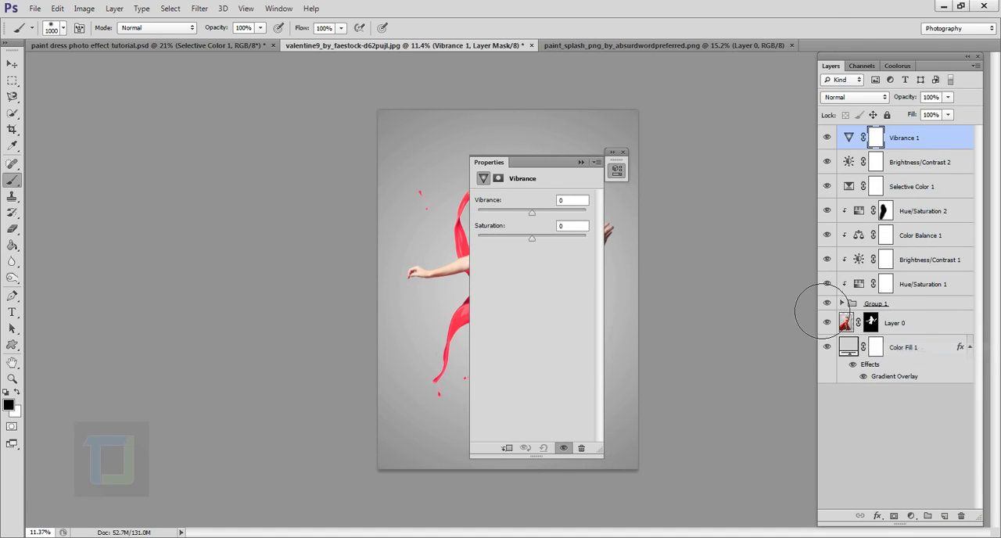
drag(557, 171, 758, 198)
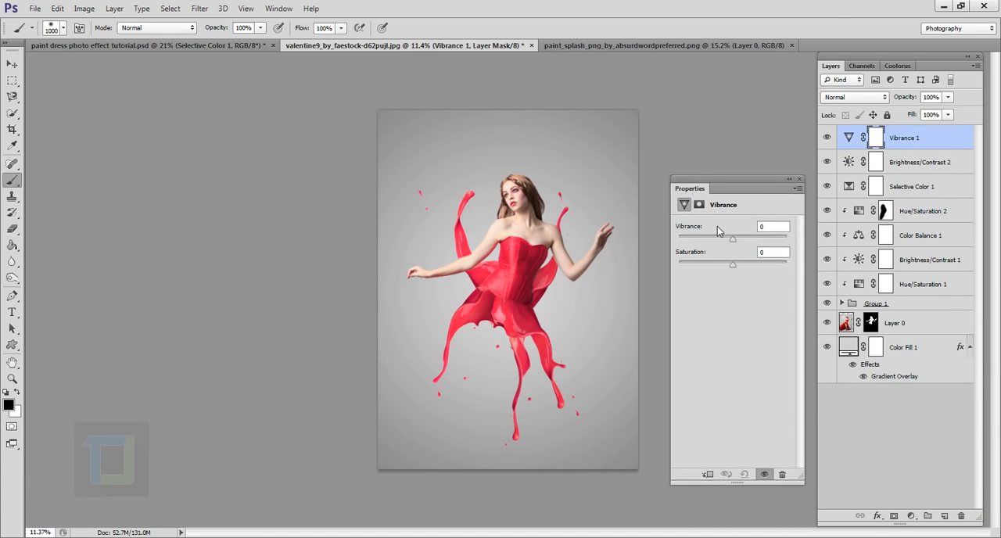
mouse_move(735, 244)
mouse_down()
mouse_move(763, 245)
mouse_move(748, 246)
mouse_up()
click(789, 179)
click(827, 137)
click(827, 138)
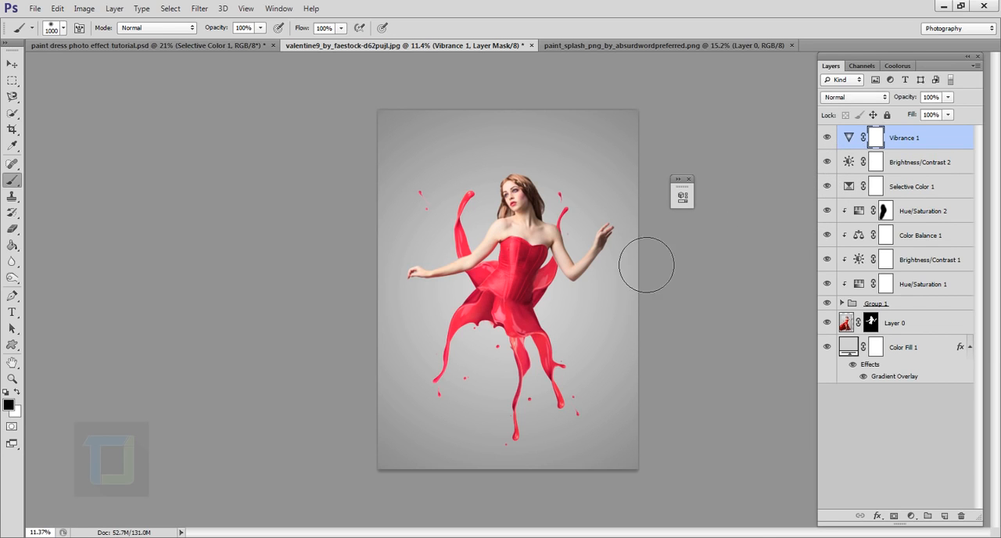
scroll(646, 264, up, 4)
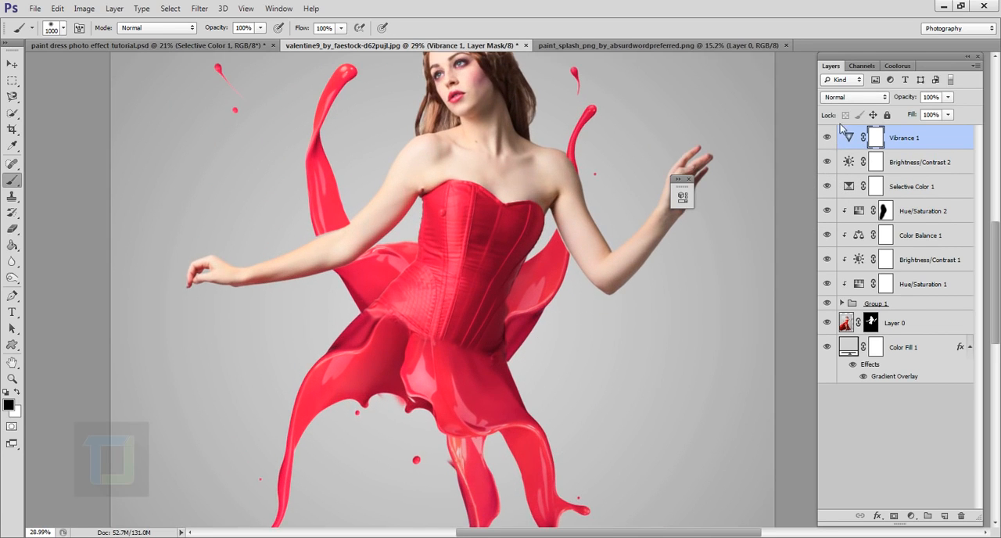
scroll(738, 259, down, 2)
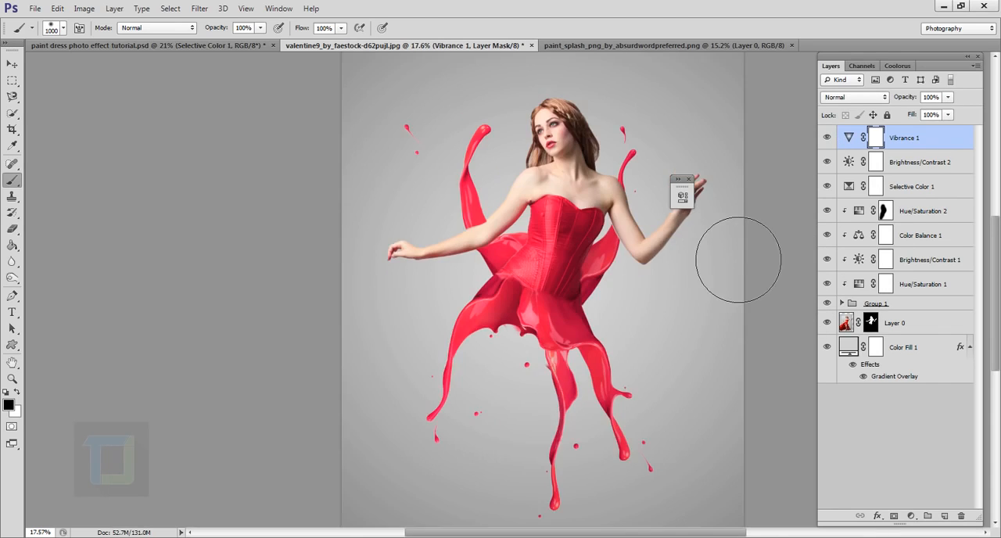
scroll(738, 259, down, 2)
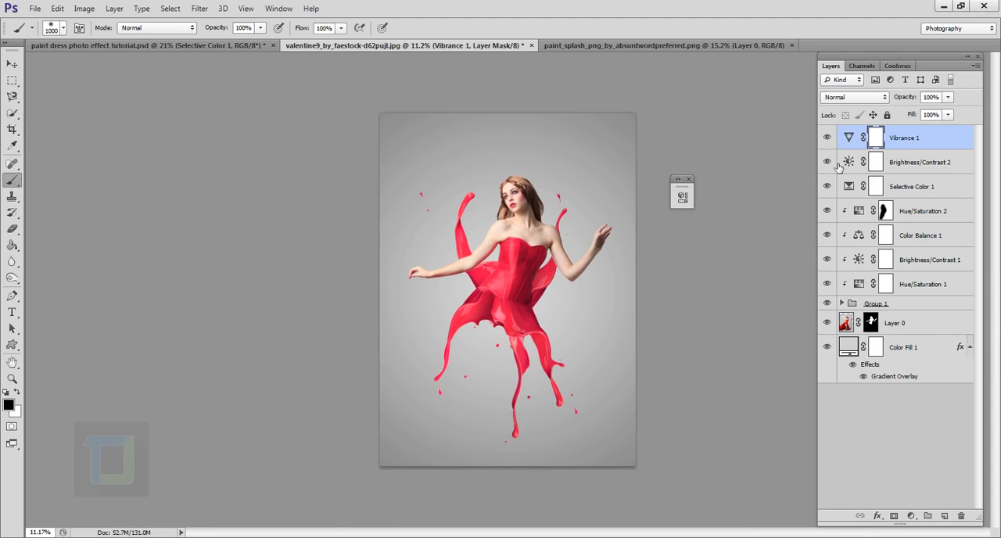
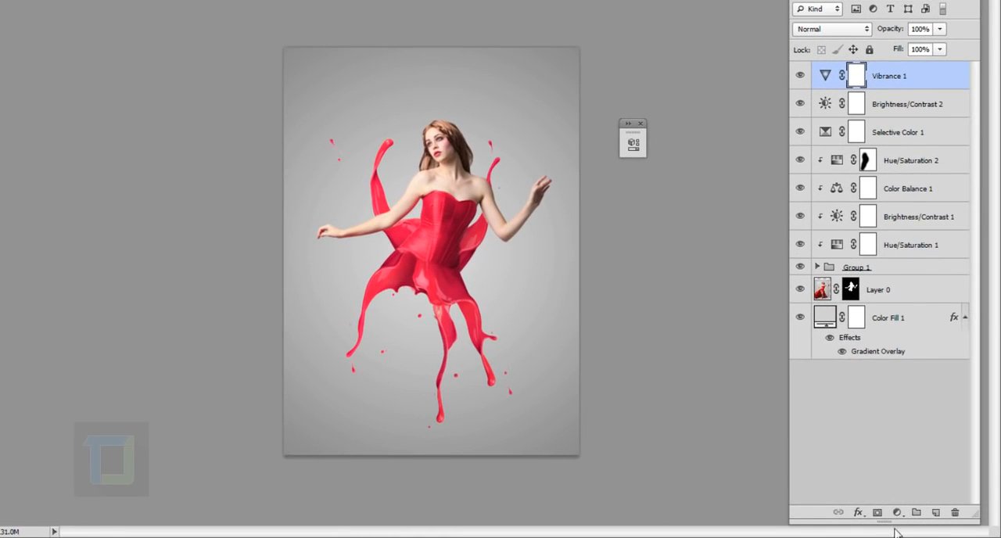
- Add a new layer on top and make a tall, narrow rectangular selection over the left half of the model's body
click(936, 512)
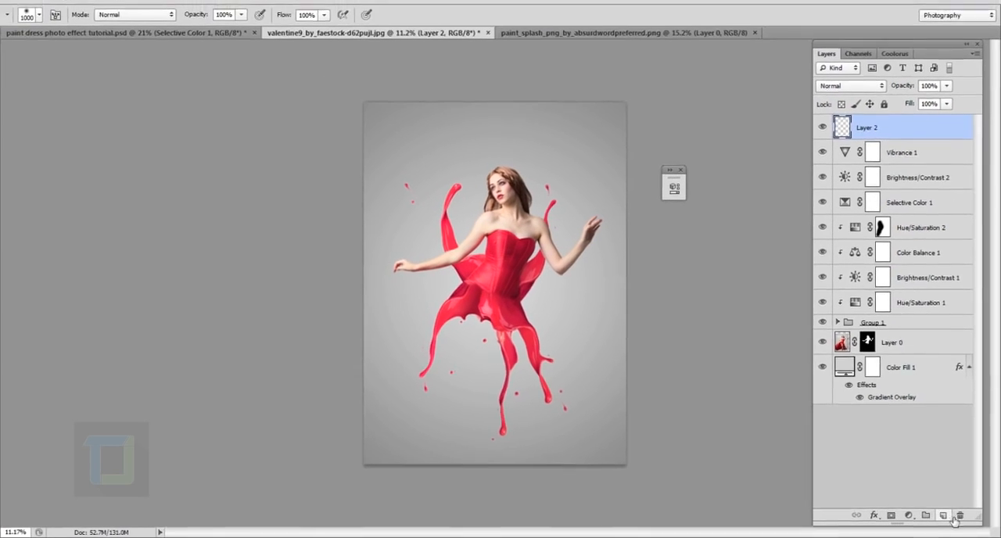
click(11, 84)
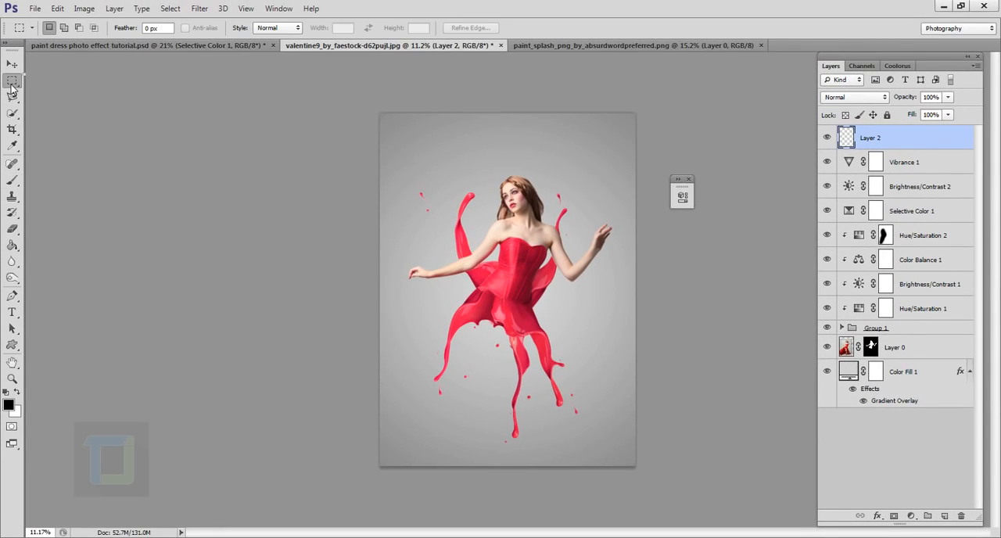
right_click(11, 85)
click(87, 81)
drag(490, 305, 529, 416)
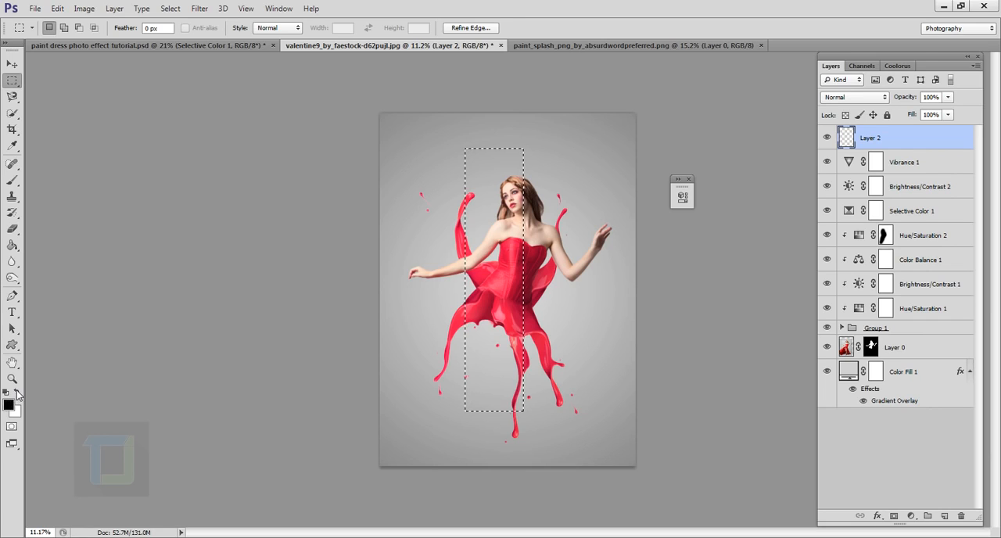
- Fill the tall rectangular selection with white on the new layer and deselect it
click(16, 391)
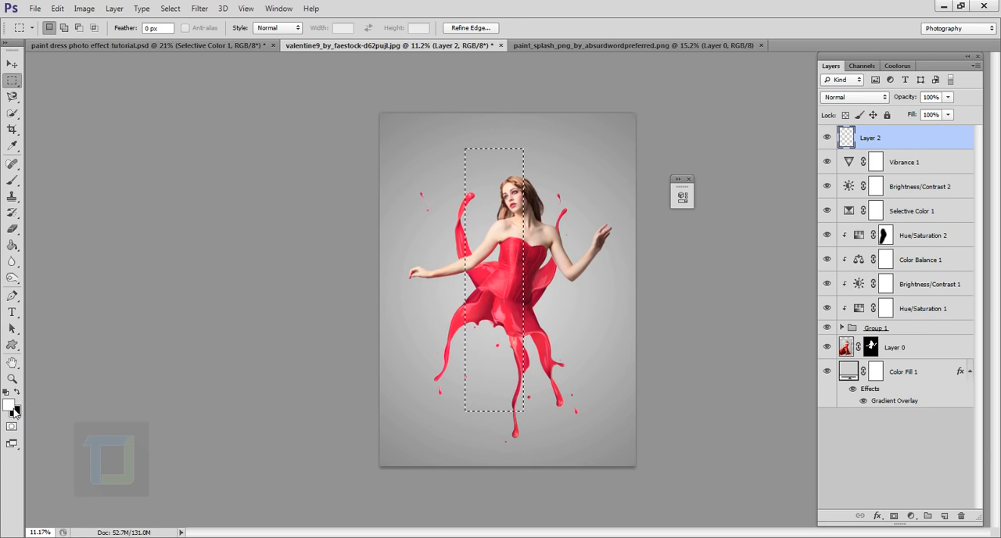
click(13, 249)
click(508, 279)
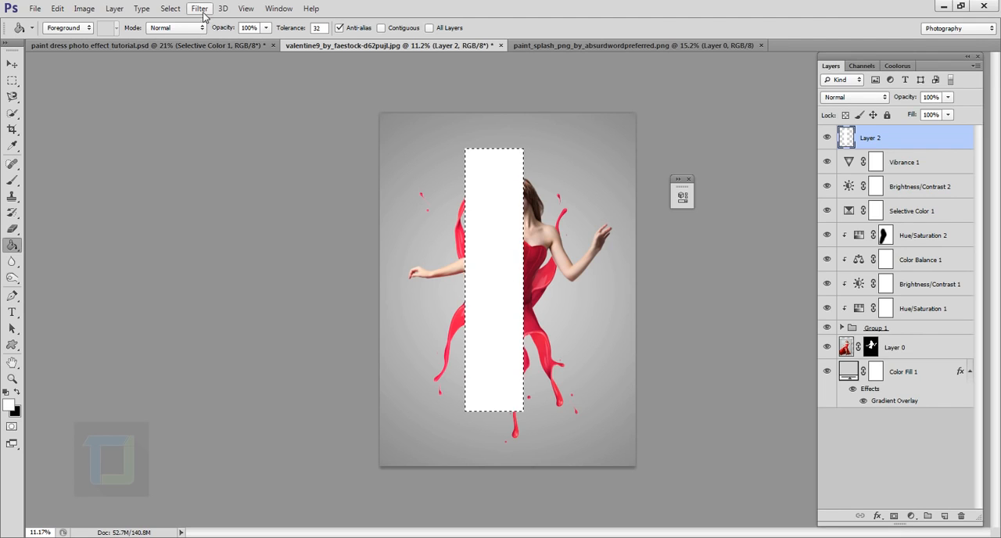
click(170, 9)
click(187, 38)
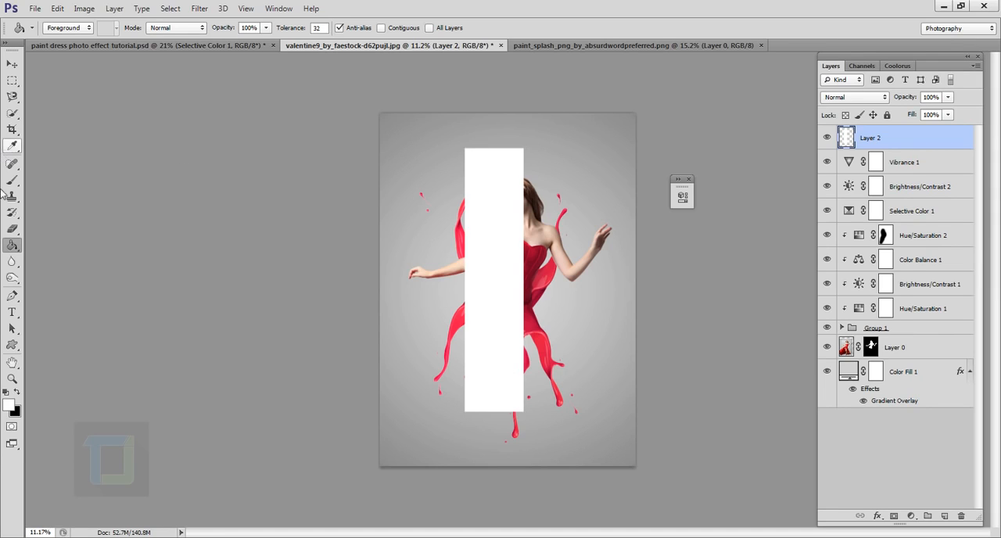
- Erase the white rectangle's left side with a soft 1400 px eraser, leaving a faded streak with one sharp edge, and compare with the layer hidden
click(13, 228)
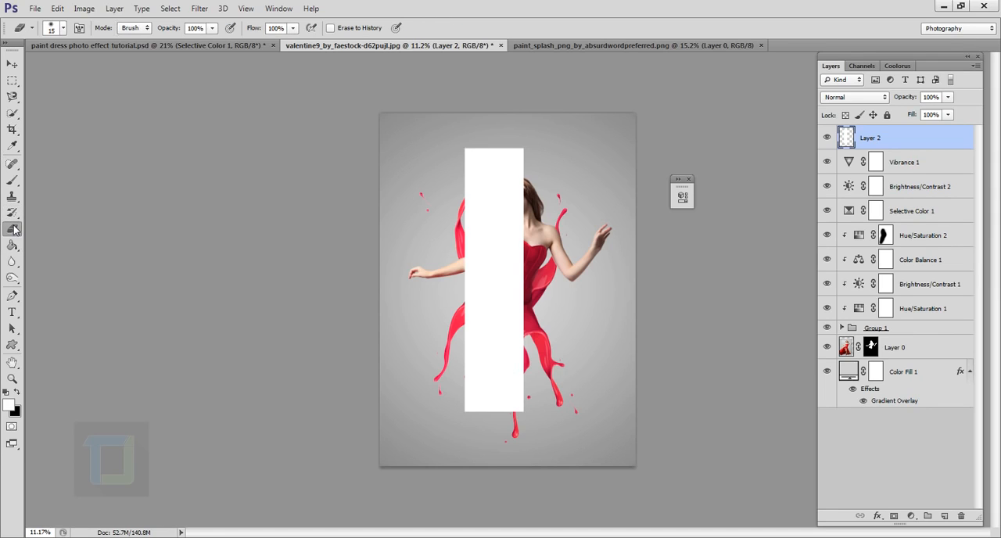
click(63, 29)
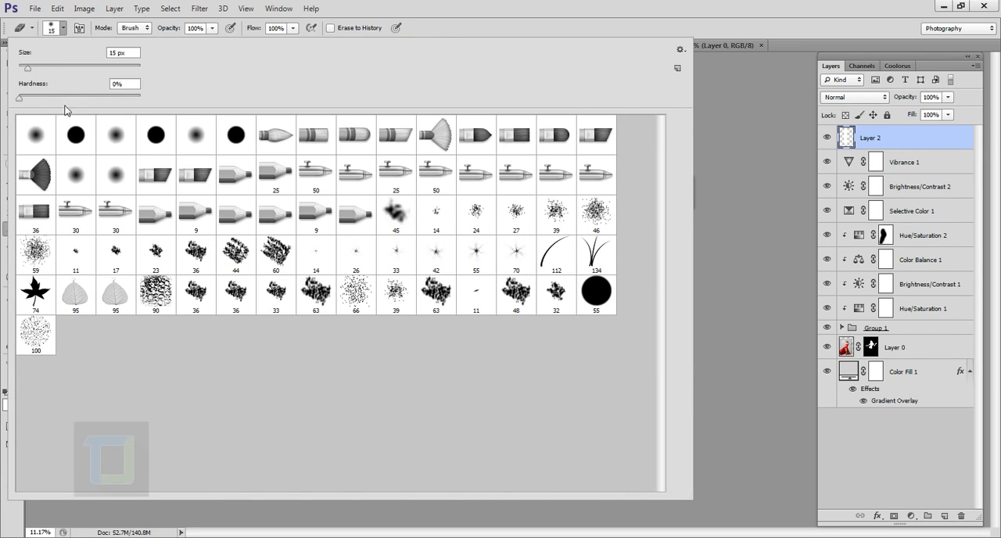
click(609, 10)
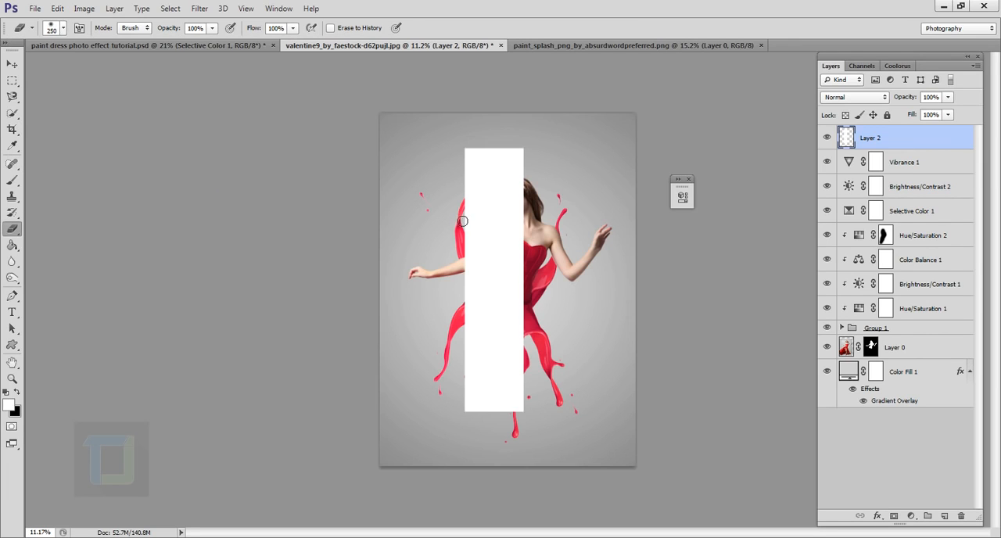
key(bracketright)
key(bracketright)
key(bracketright)
key(bracketright)
key(bracketright)
key(bracketright)
key(bracketright)
key(bracketright)
key(bracketright)
key(bracketright)
key(bracketright)
key(bracketright)
mouse_move(476, 177)
mouse_down()
mouse_move(492, 254)
mouse_move(487, 168)
mouse_move(490, 470)
mouse_move(487, 290)
mouse_move(509, 161)
mouse_move(480, 418)
mouse_move(509, 464)
mouse_move(543, 480)
mouse_move(526, 484)
mouse_move(545, 476)
mouse_move(572, 487)
mouse_move(550, 492)
mouse_up()
mouse_move(535, 143)
mouse_down()
mouse_move(554, 138)
mouse_move(567, 153)
mouse_up()
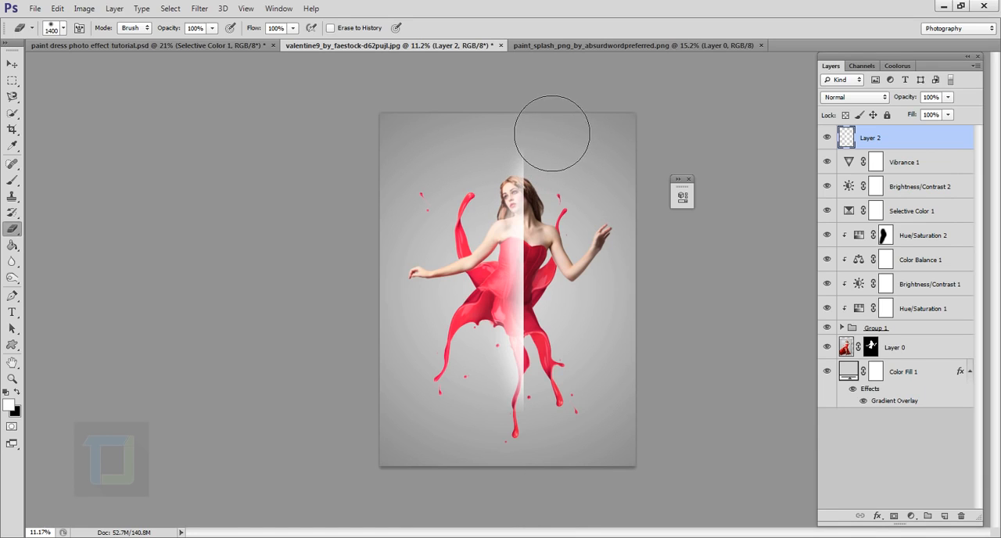
mouse_move(504, 371)
mouse_down()
mouse_move(500, 344)
mouse_move(481, 328)
mouse_move(496, 258)
mouse_move(485, 315)
mouse_move(485, 293)
mouse_move(489, 317)
mouse_move(504, 297)
mouse_move(504, 344)
mouse_move(509, 334)
mouse_up()
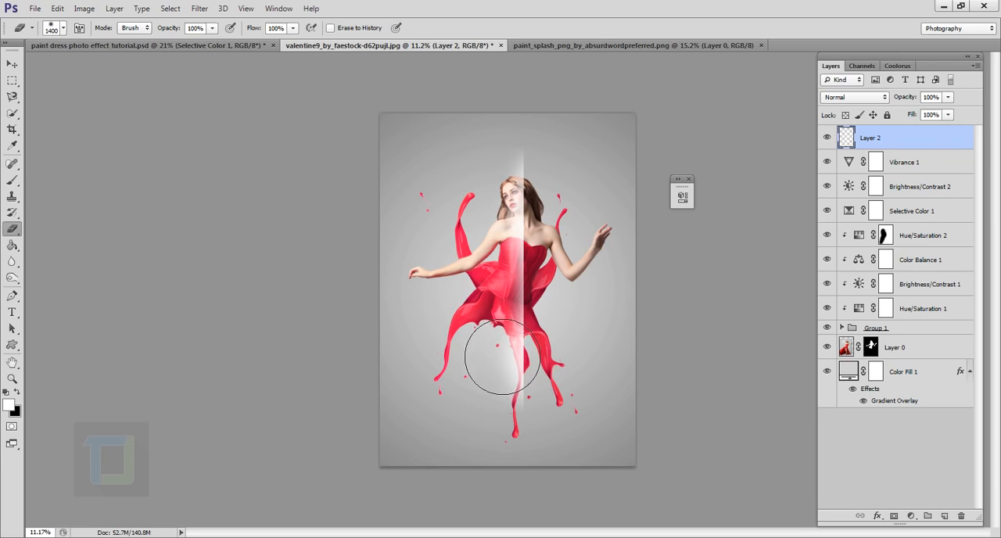
click(826, 137)
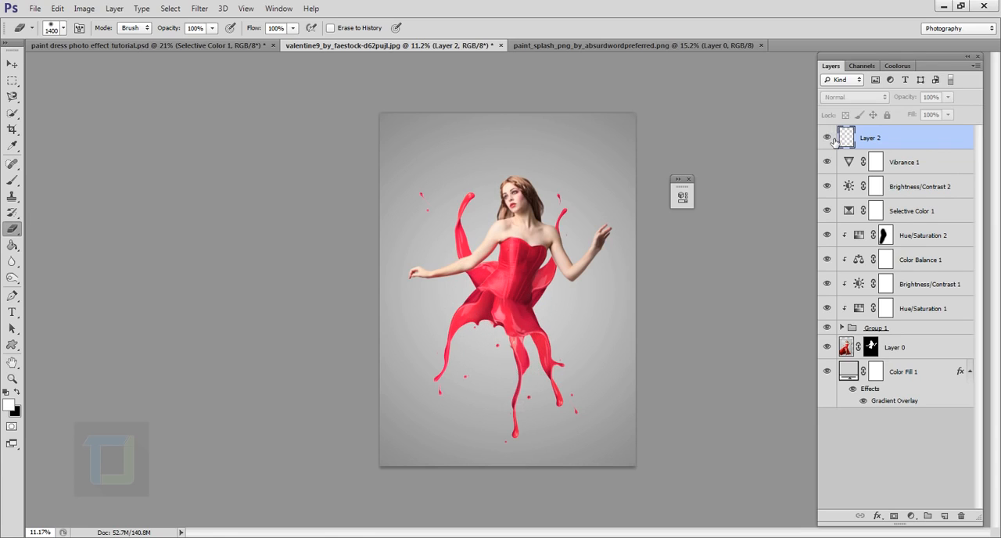
click(826, 138)
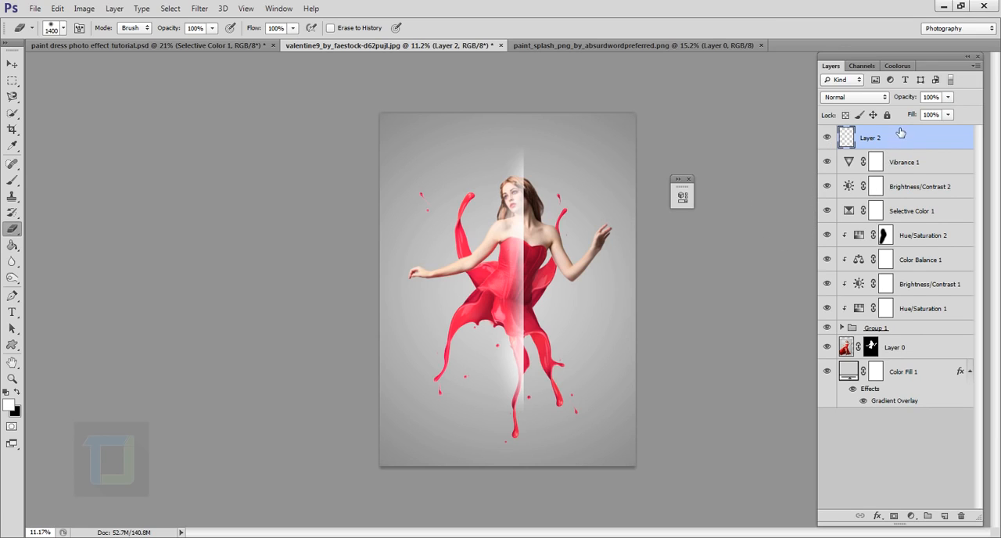
- Move the streak layer between Layer 0 and the color fill, rotate it into a rising diagonal, and place it behind the model's skirt
drag(905, 141, 910, 366)
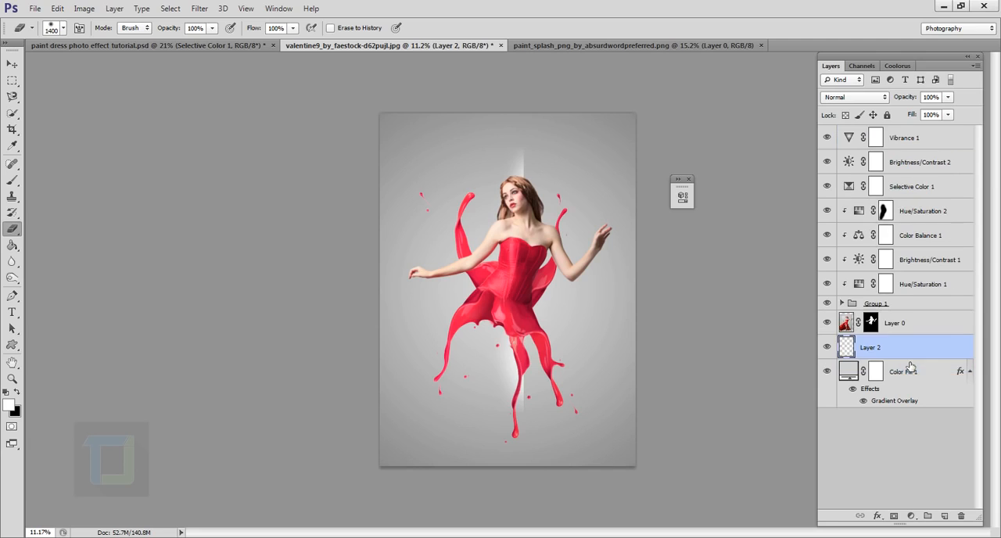
key(ctrl+t)
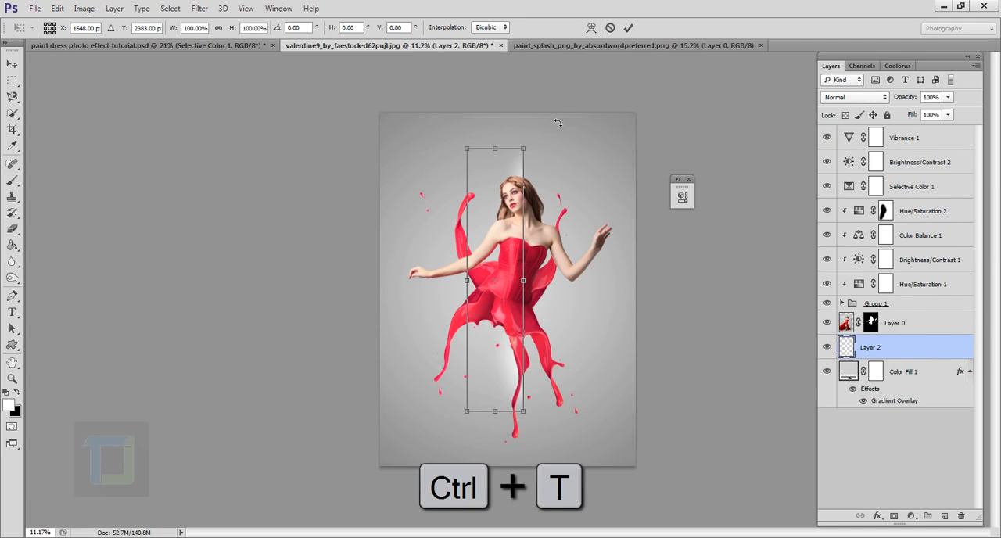
drag(557, 123, 641, 223)
drag(590, 183, 570, 205)
drag(554, 268, 571, 271)
drag(583, 213, 567, 260)
click(629, 29)
key(e)
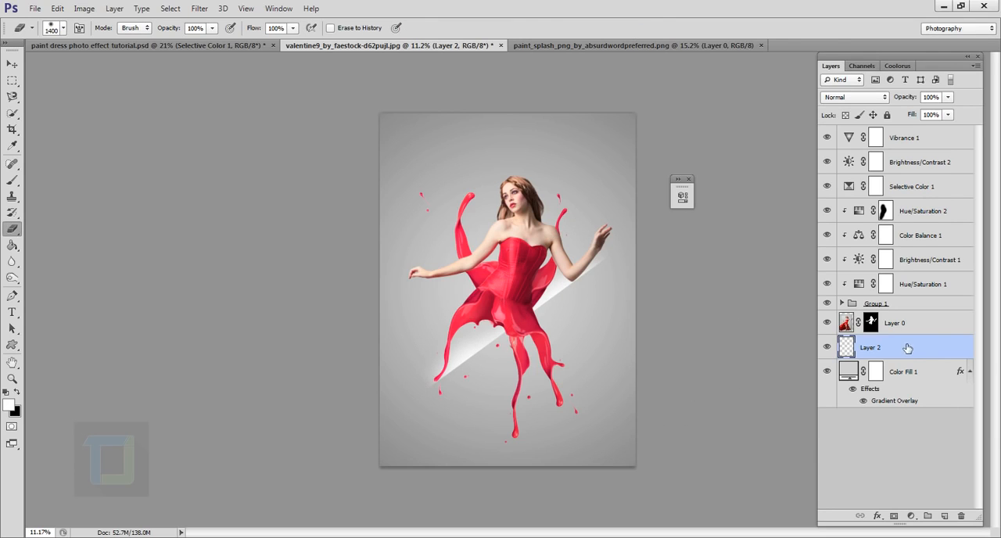
- Duplicate the diagonal streak three times and space the copies parallel to one another up to the model's head
key(ctrl+j)
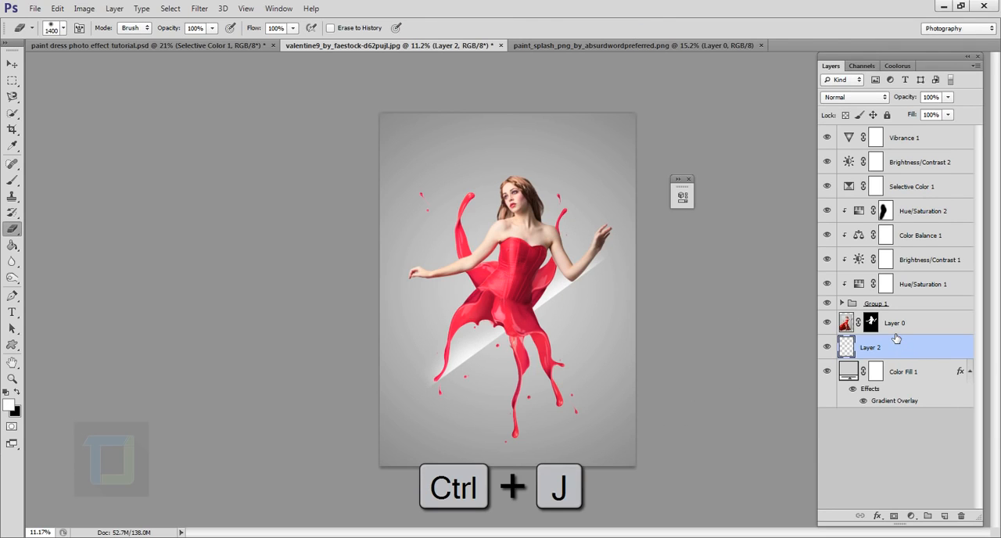
click(12, 64)
mouse_move(513, 311)
mouse_down()
mouse_move(494, 254)
mouse_move(503, 219)
mouse_up()
key(ctrl+j)
key(ctrl+j)
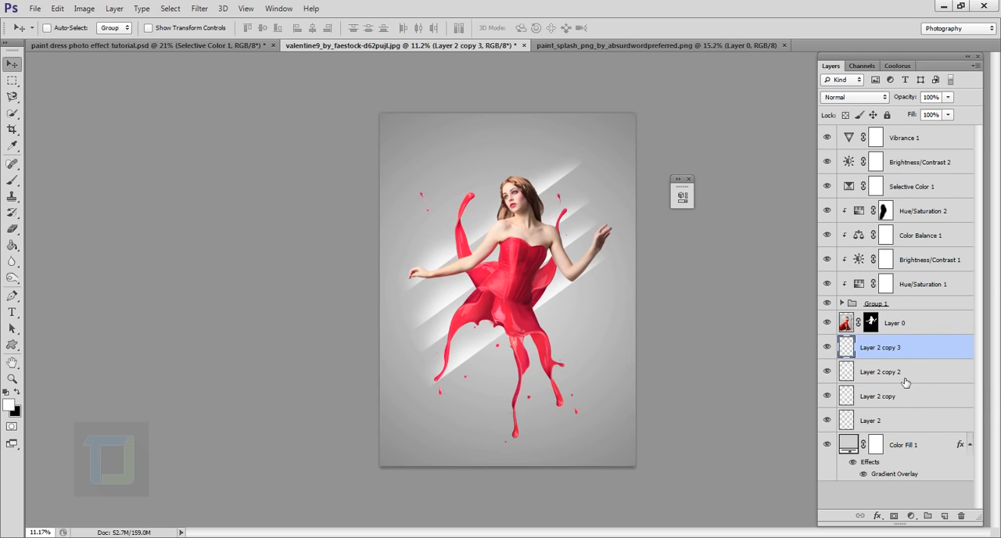
- Group Layer 2 and its three copies
key(ctrl)
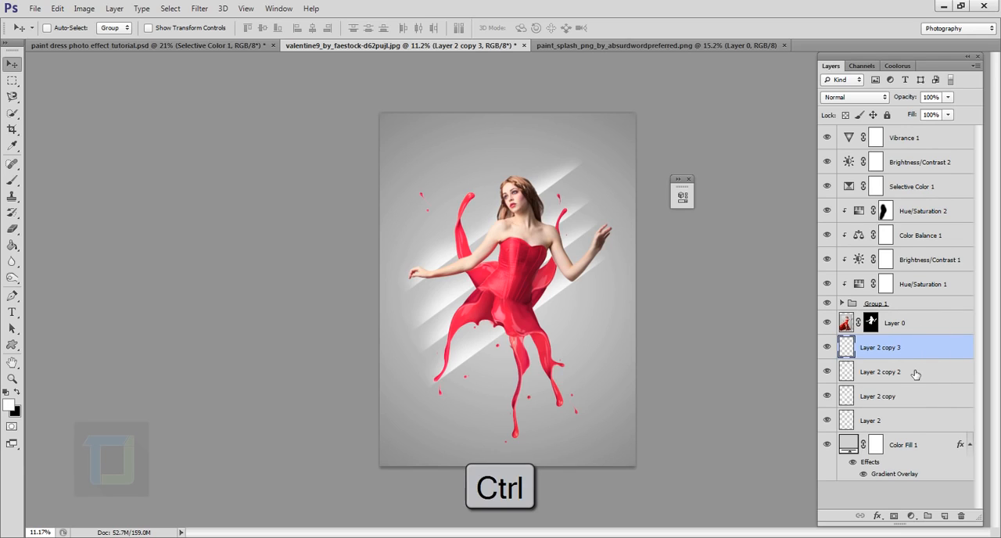
ctrl+click(915, 378)
ctrl+click(915, 396)
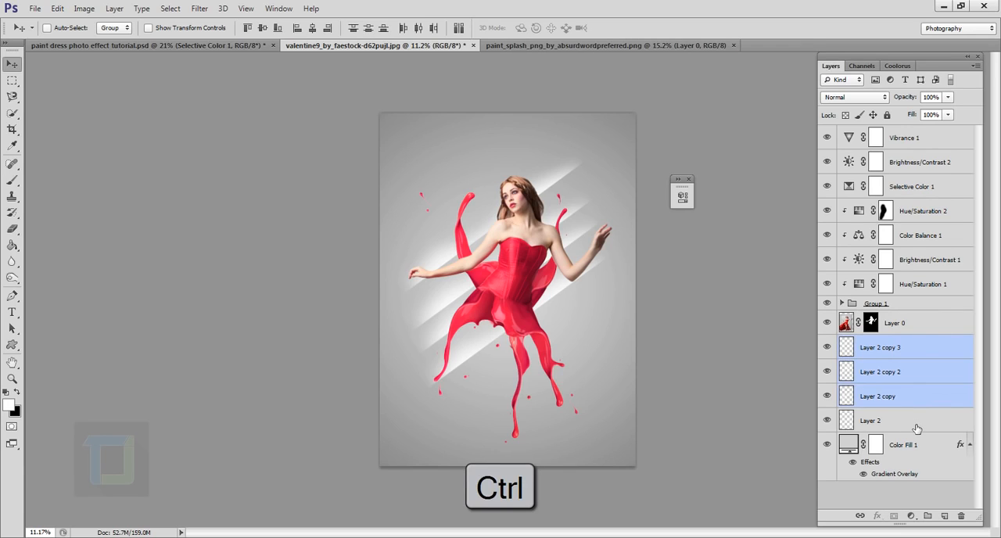
ctrl+click(915, 423)
key(ctrl+g)
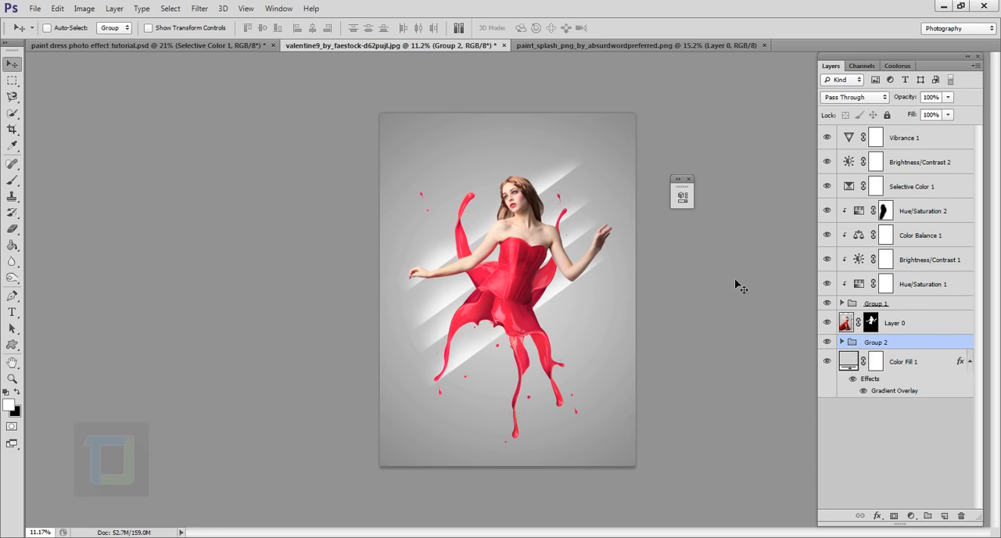
- Shift the streak group slightly to the right behind the model and lower its opacity to 39%
mouse_move(519, 276)
mouse_down()
mouse_move(547, 272)
mouse_move(526, 275)
mouse_up()
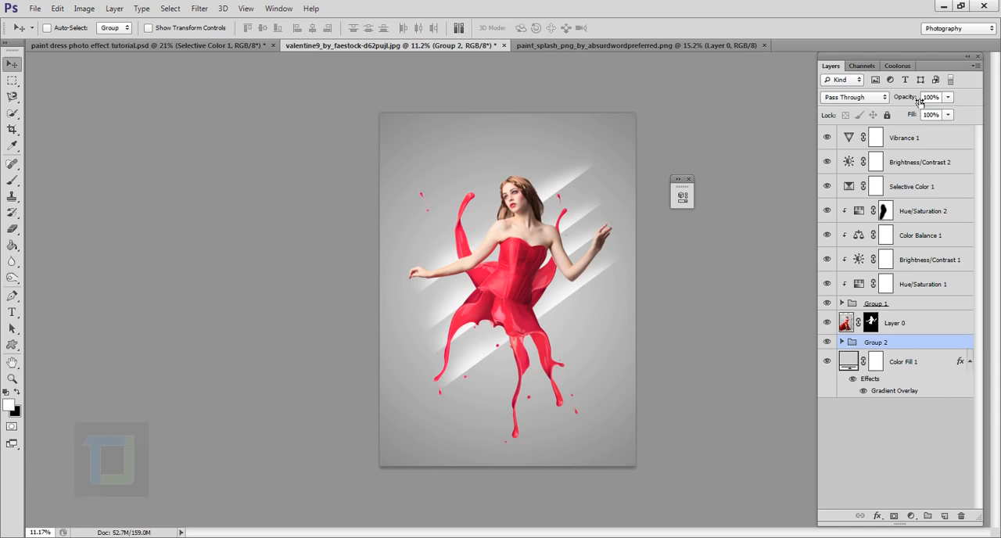
drag(918, 102, 883, 93)
drag(515, 313, 508, 314)
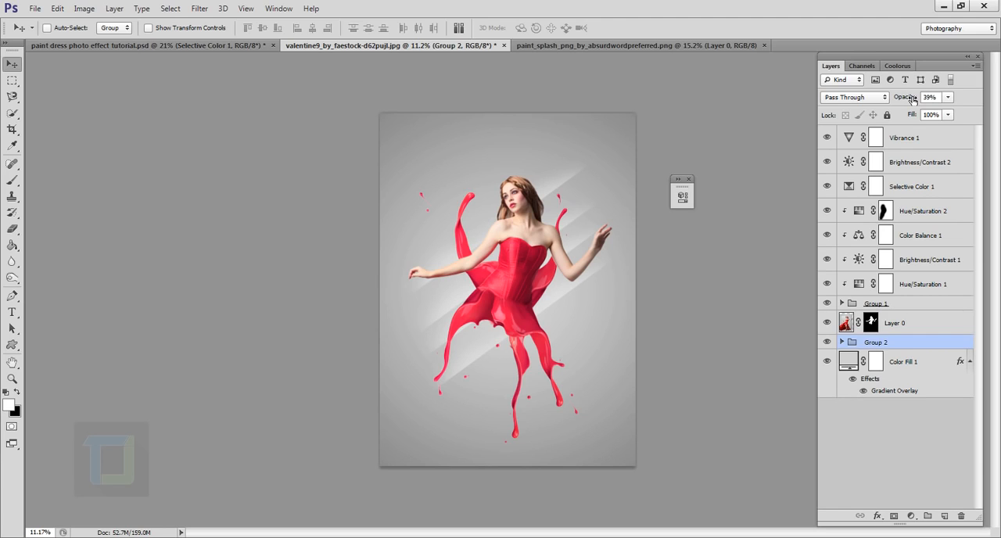
- Scale the streak group down slightly and reposition it behind the model
key(ctrl+t)
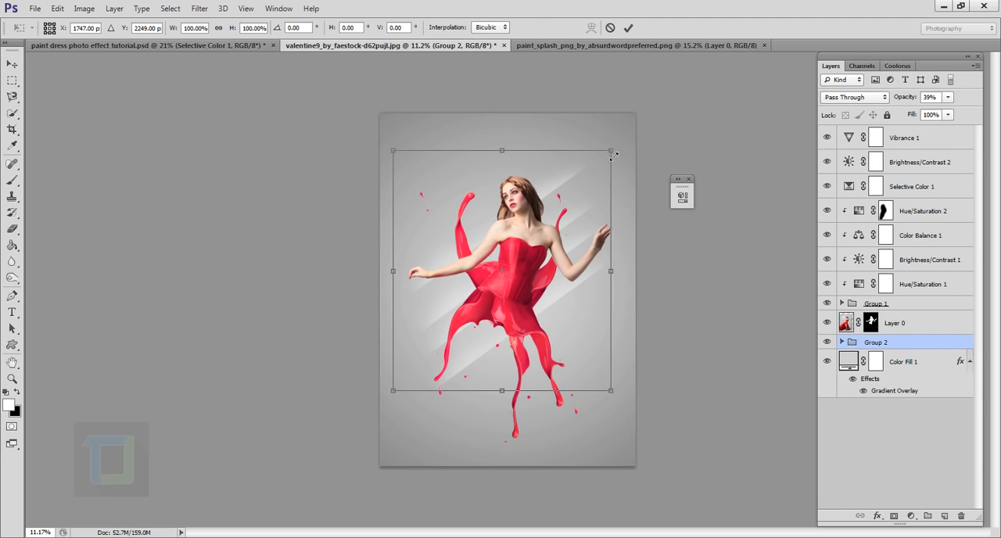
drag(613, 154, 603, 156)
drag(563, 247, 570, 244)
click(628, 28)
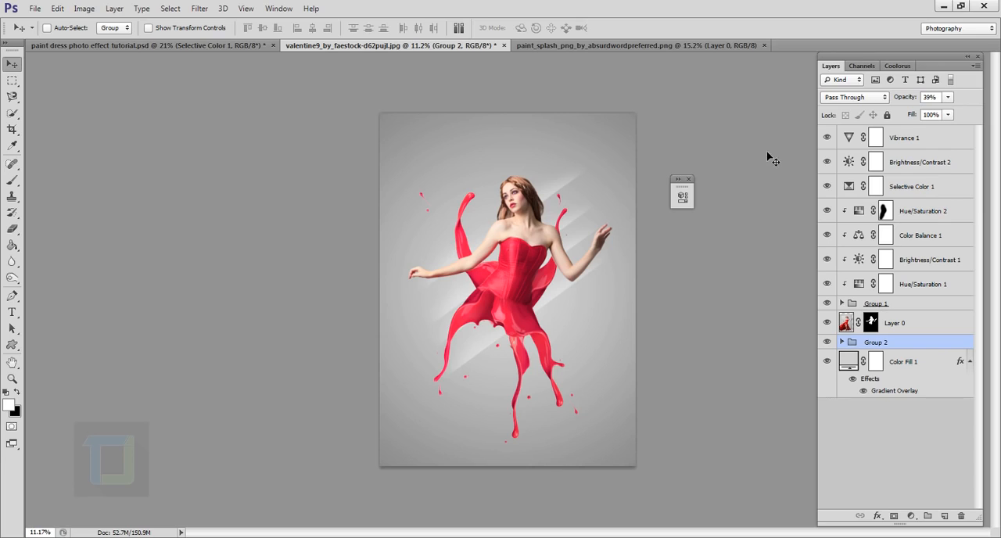
- Activate the Custom Shape tool and look through its full shape list for a confetti shape
click(12, 345)
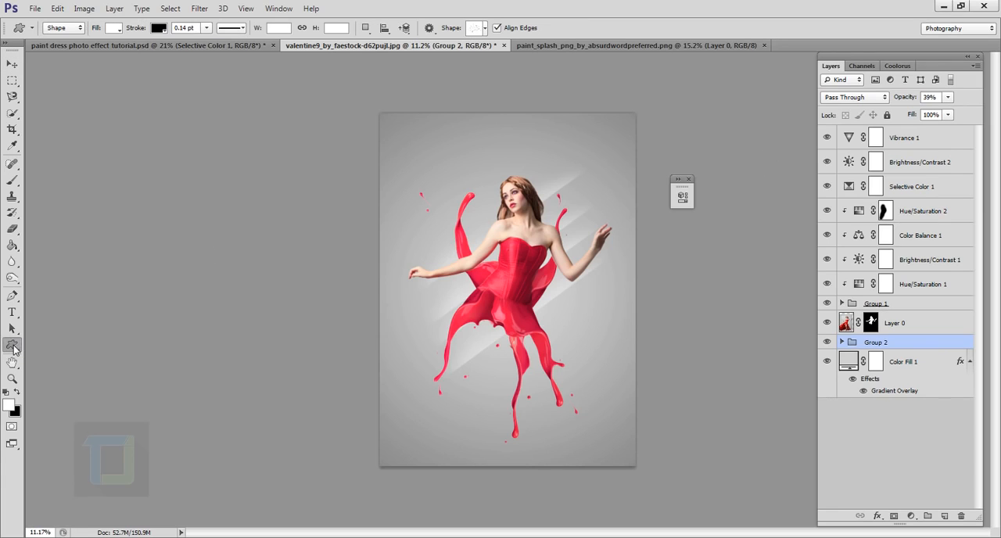
right_click(11, 349)
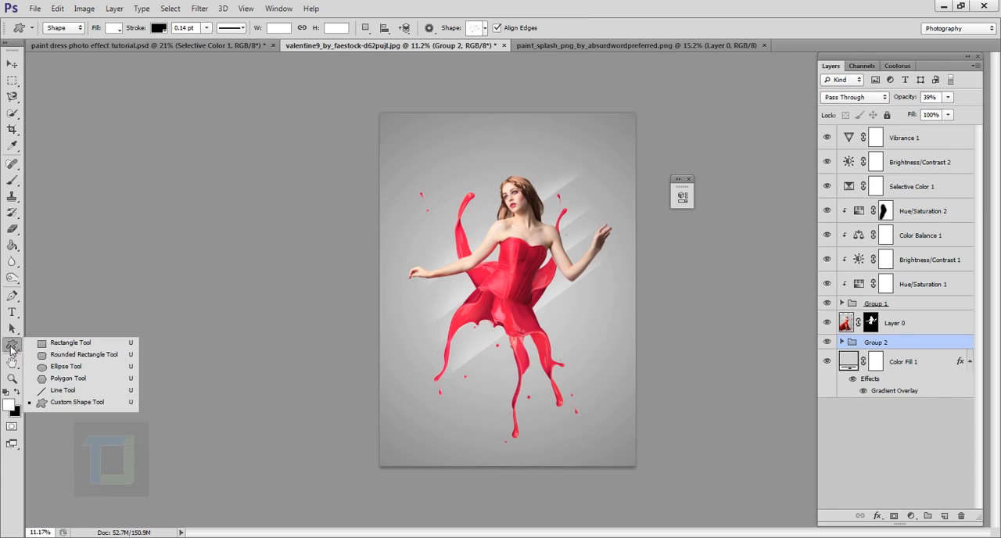
click(78, 402)
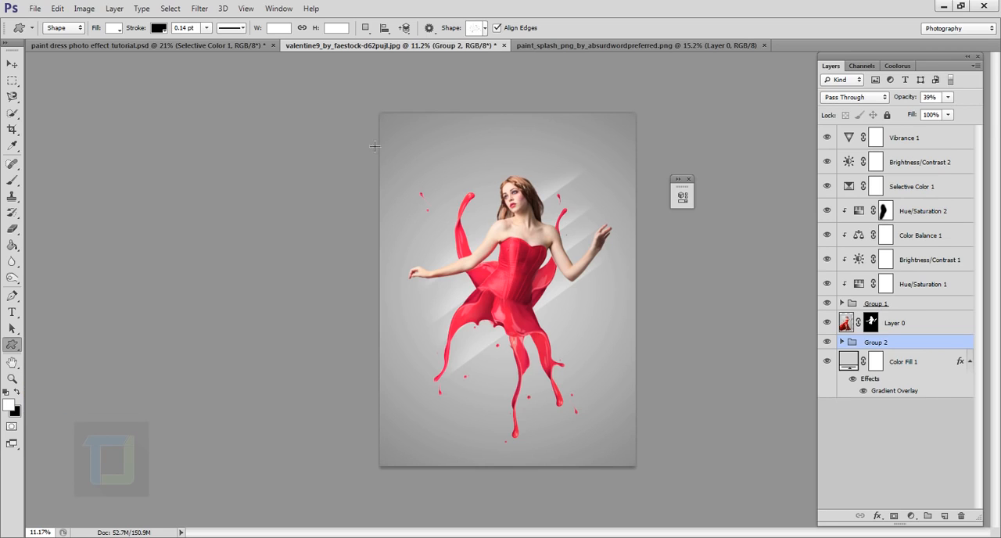
click(485, 29)
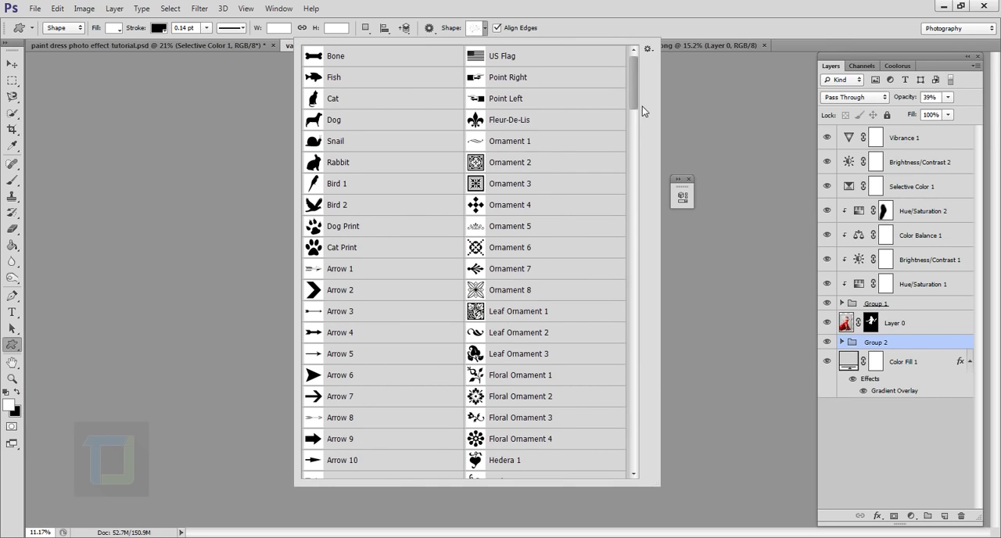
click(647, 50)
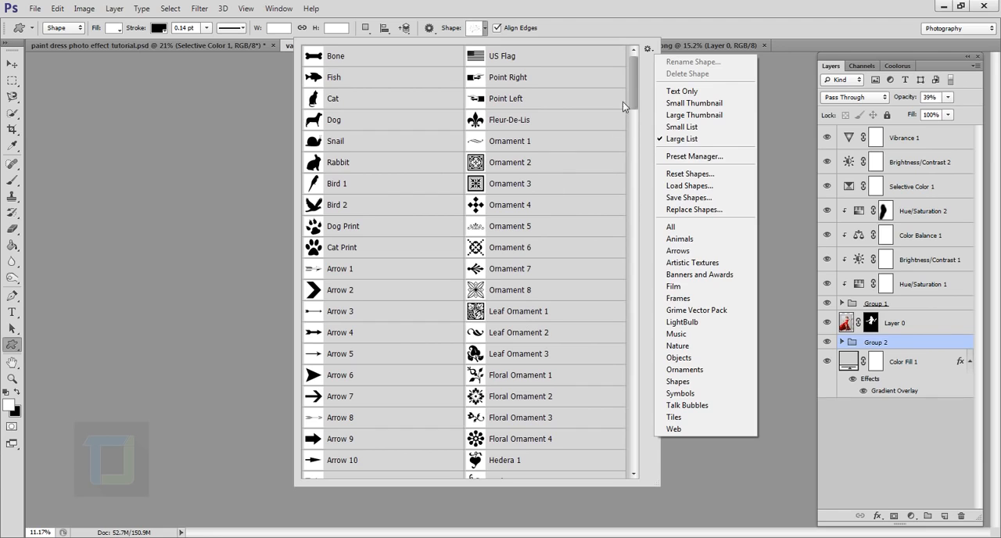
click(634, 85)
drag(633, 92, 623, 276)
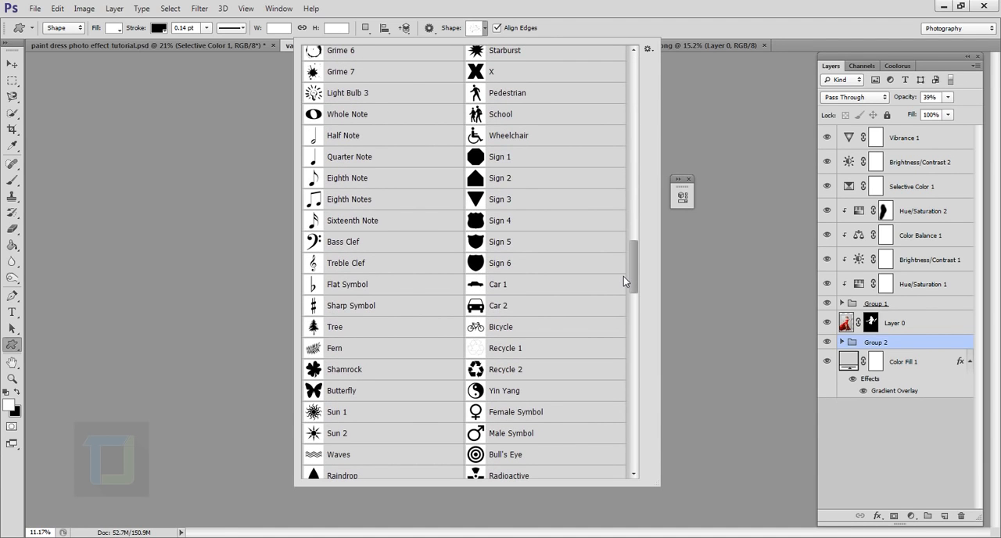
scroll(623, 281, down, 3)
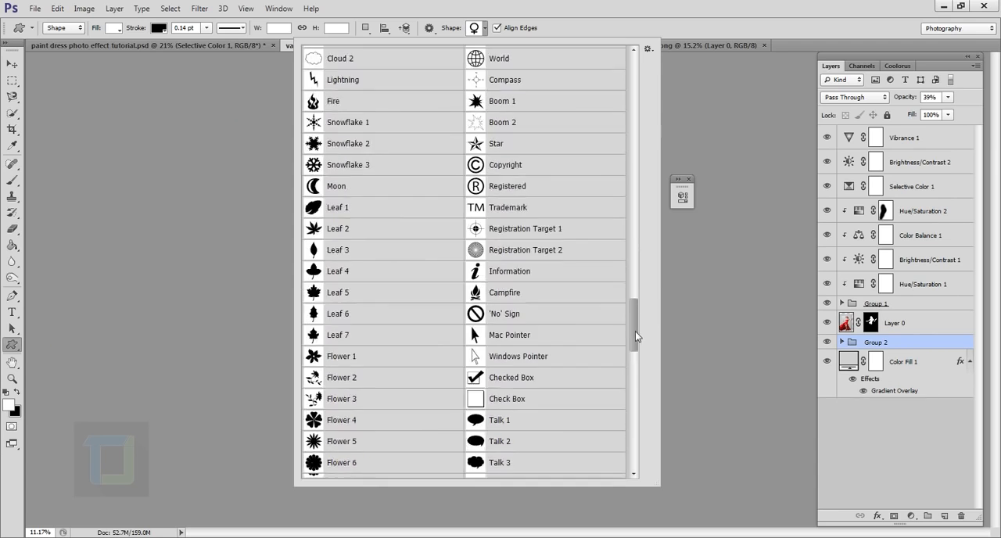
drag(635, 331, 654, 243)
drag(654, 228, 628, 167)
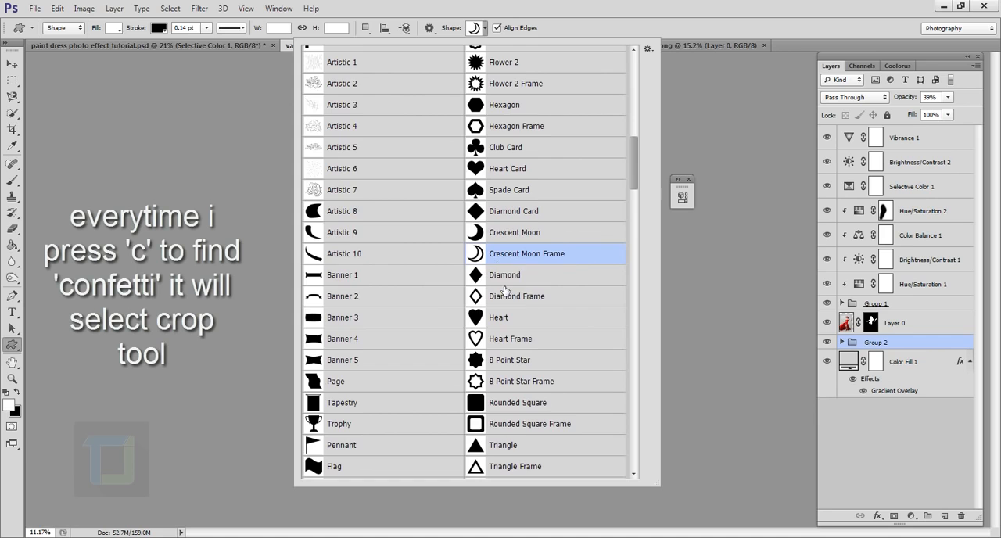
key(c)
click(12, 64)
click(12, 345)
click(484, 28)
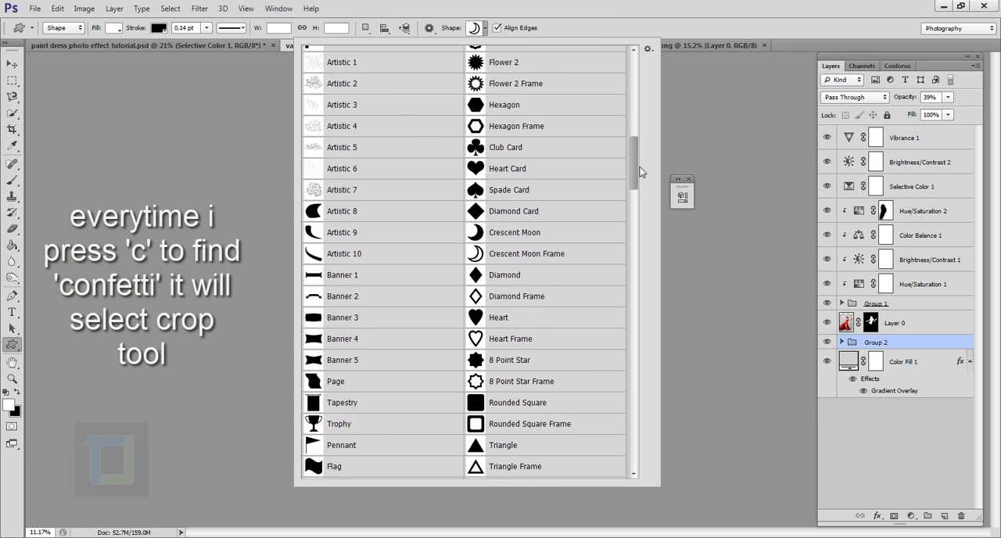
- Choose the Confetti custom shape and draw it about 3228 by 2075 px behind the model, directly above Group 2
drag(635, 173, 633, 440)
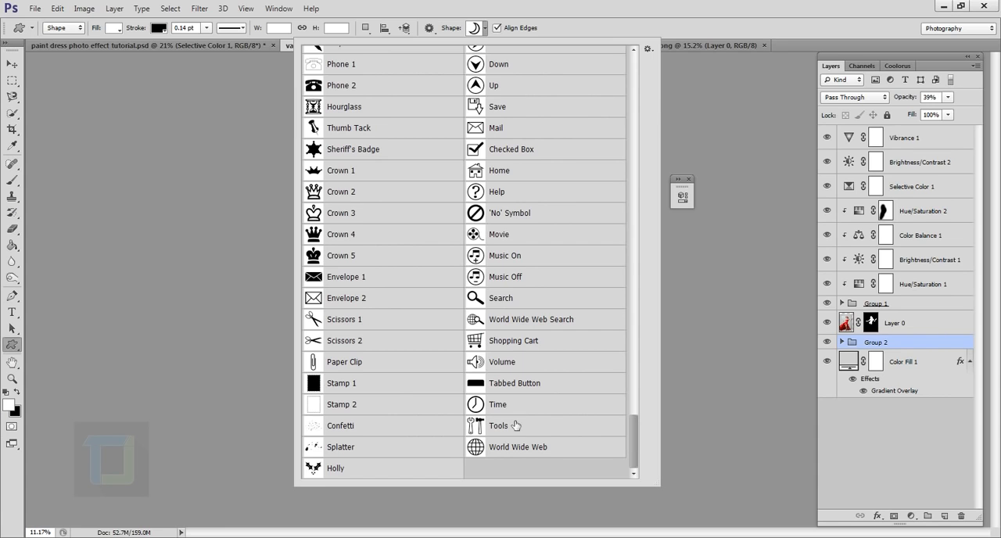
click(347, 430)
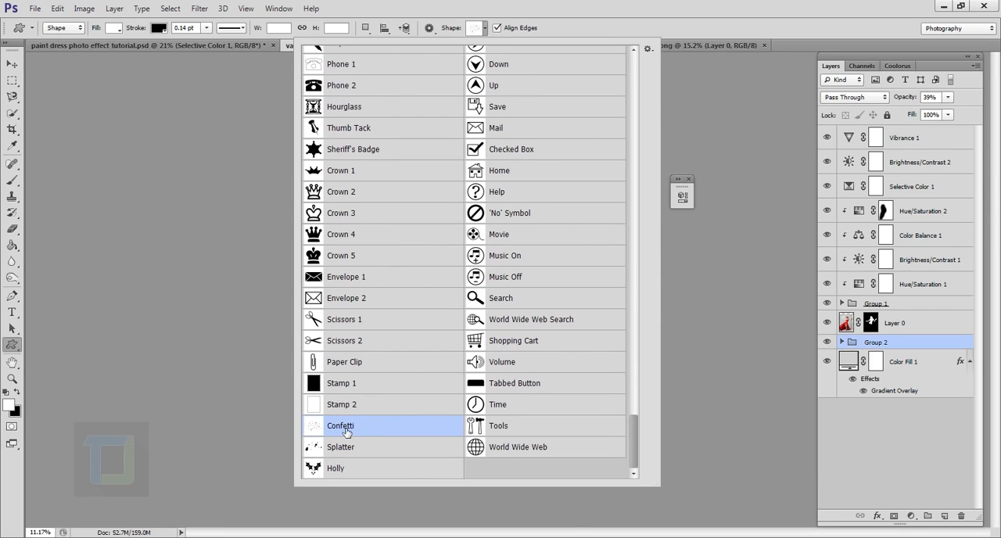
click(581, 26)
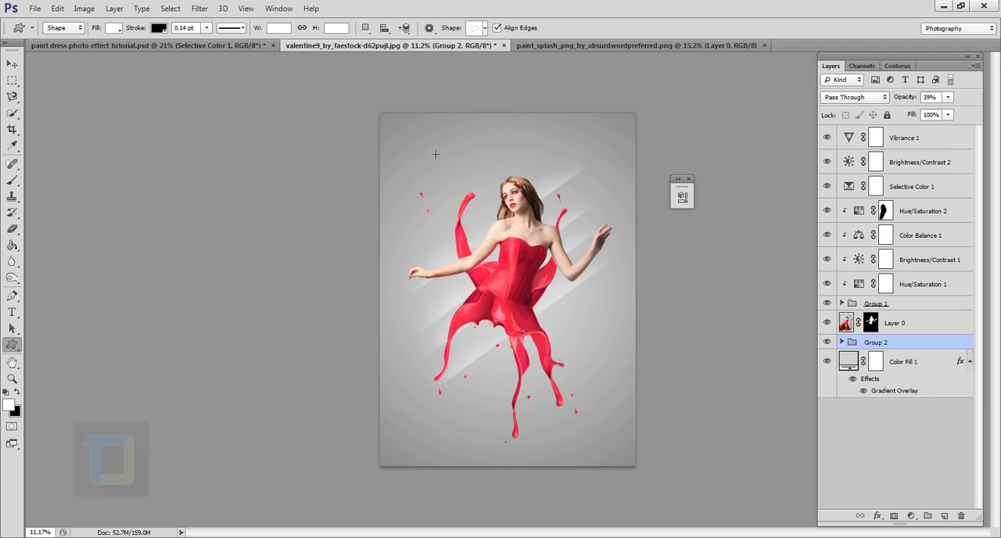
drag(420, 163, 646, 419)
key(shift)
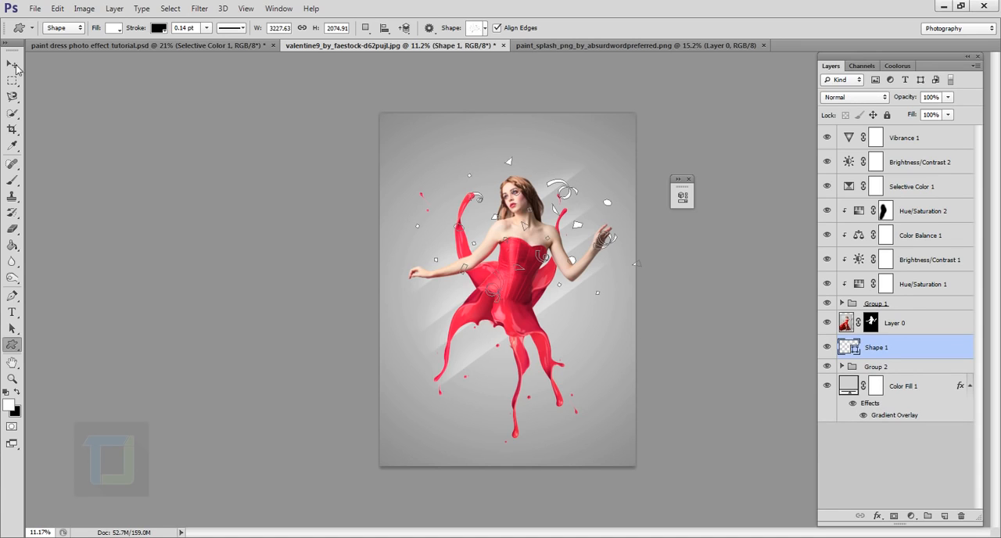
- Shift the confetti shape down and slightly left behind the dress and rotate it 18.38°
click(15, 67)
drag(579, 240, 559, 300)
key(ctrl+t)
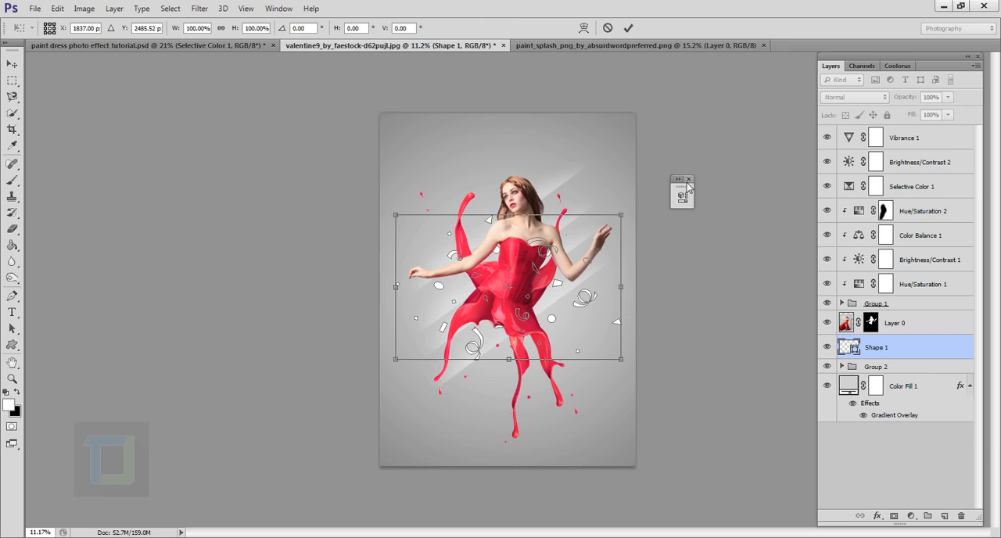
drag(688, 186, 688, 232)
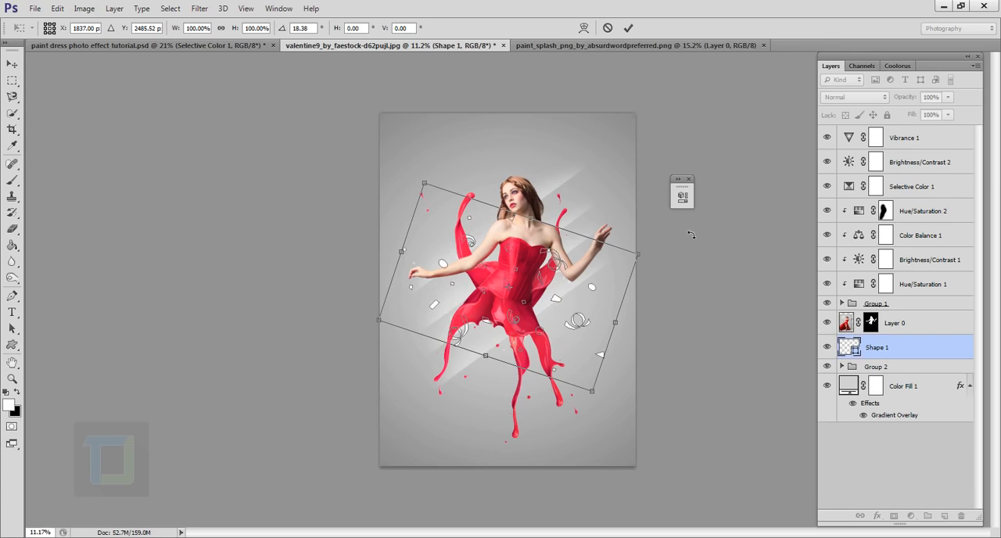
click(628, 28)
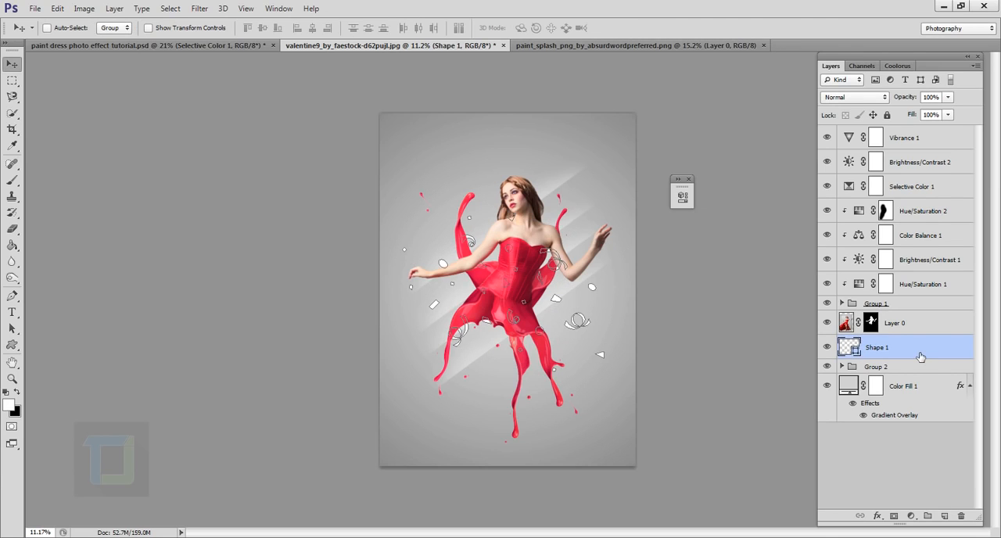
- Set the confetti shape's blend mode to Soft Light and its opacity to 40%
click(863, 97)
click(850, 271)
click(948, 97)
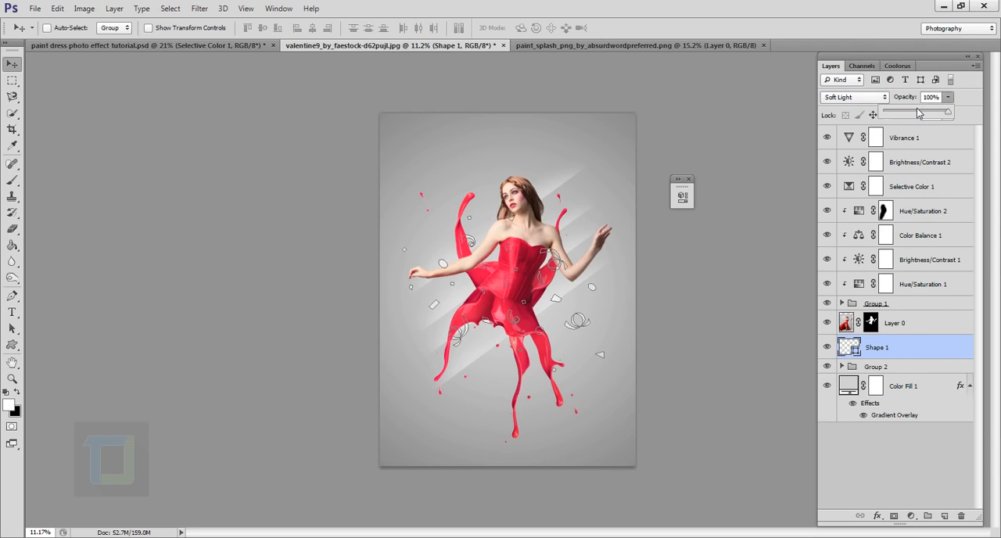
click(906, 330)
scroll(599, 283, up, 2)
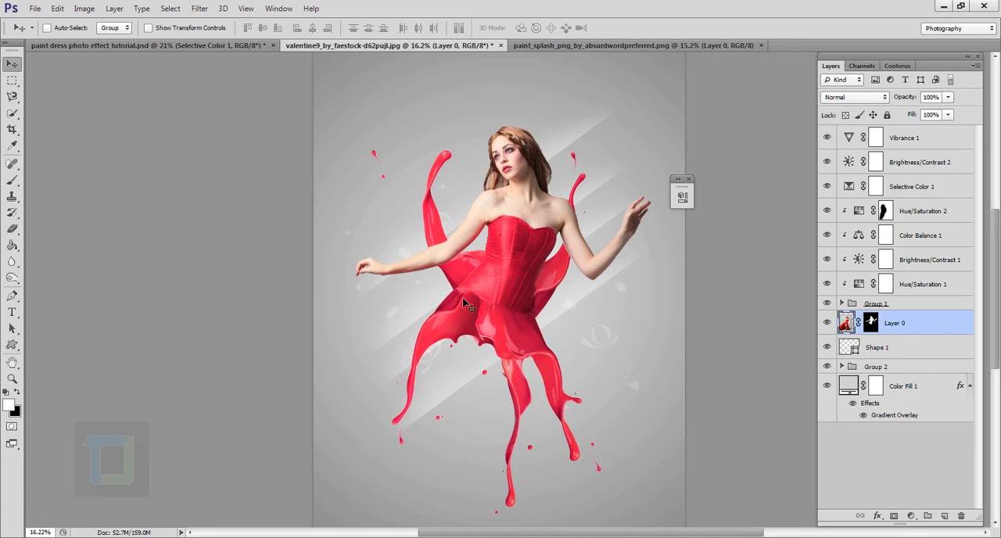
scroll(552, 291, down, 1)
scroll(547, 287, down, 1)
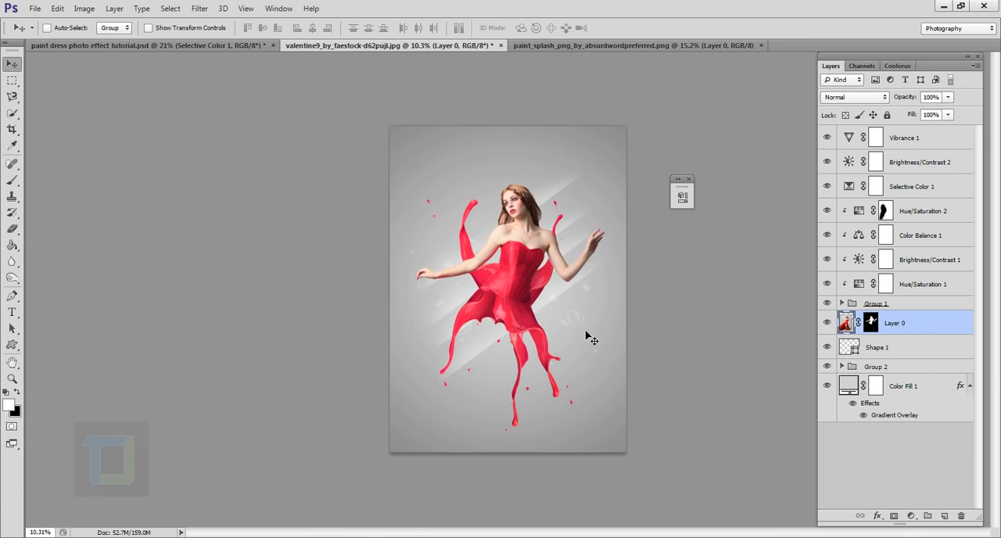
- Undo the accidental move of Layer 0 and nudge the Shape 1 confetti slightly up and to the right
drag(585, 331, 575, 326)
key(ctrl+z)
click(914, 347)
mouse_move(585, 312)
mouse_down()
mouse_move(570, 309)
mouse_move(590, 297)
mouse_up()
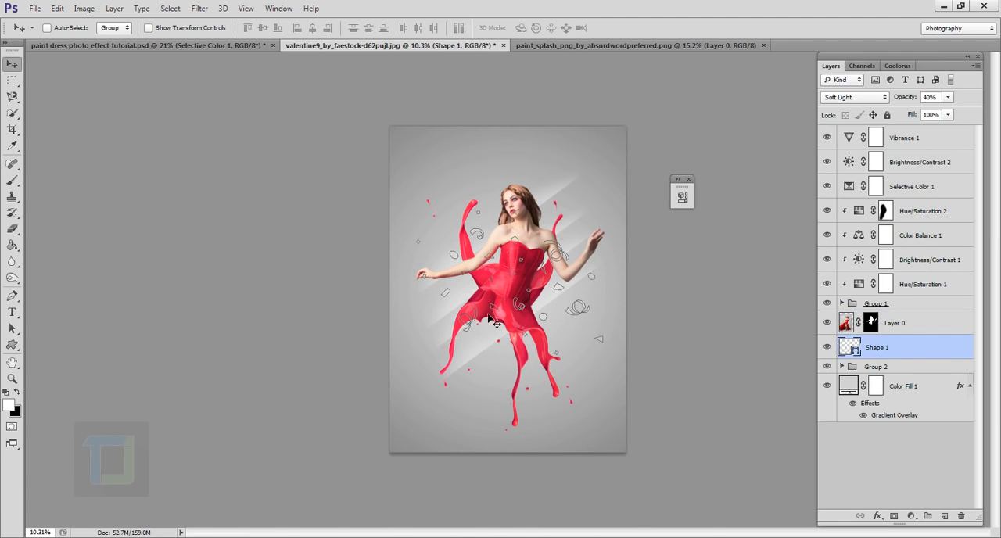
click(915, 323)
scroll(659, 331, up, 3)
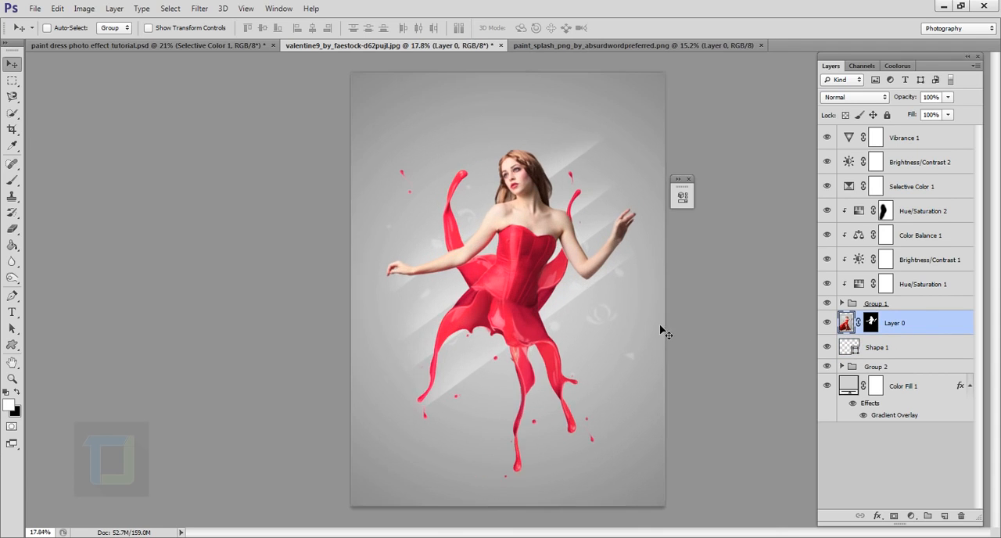
scroll(437, 288, down, 3)
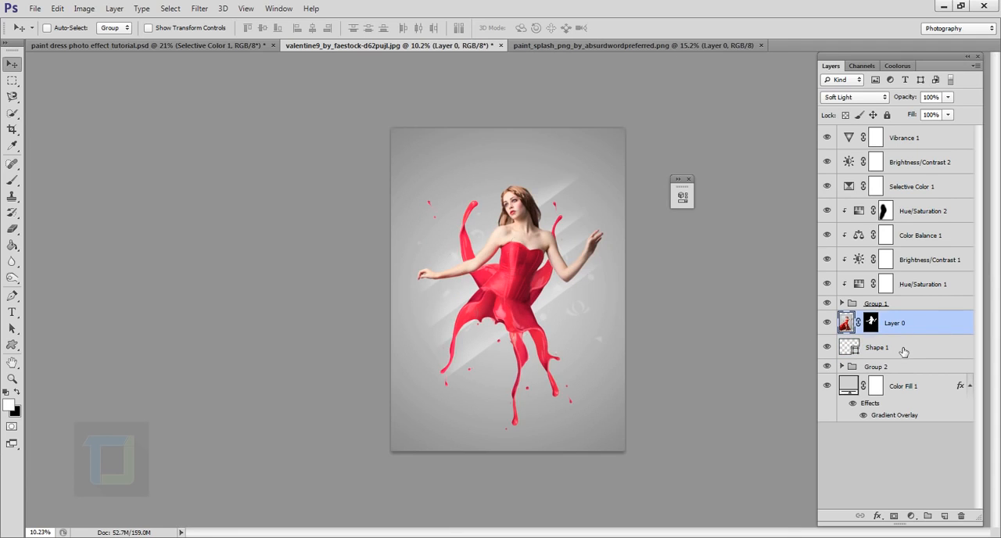
- Set the confetti shape's opacity to 70% and shift it slightly to the left
click(900, 347)
drag(906, 101, 926, 100)
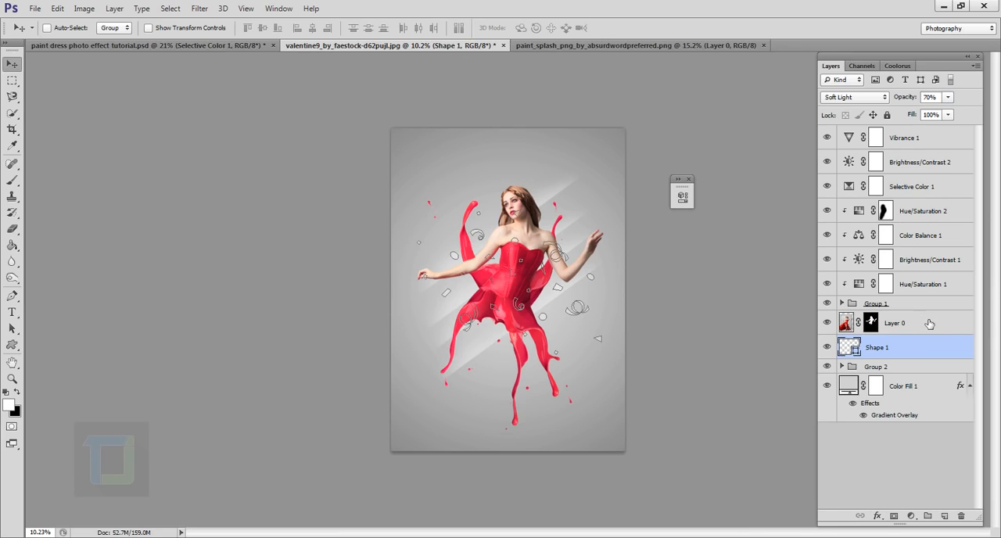
click(927, 324)
click(907, 384)
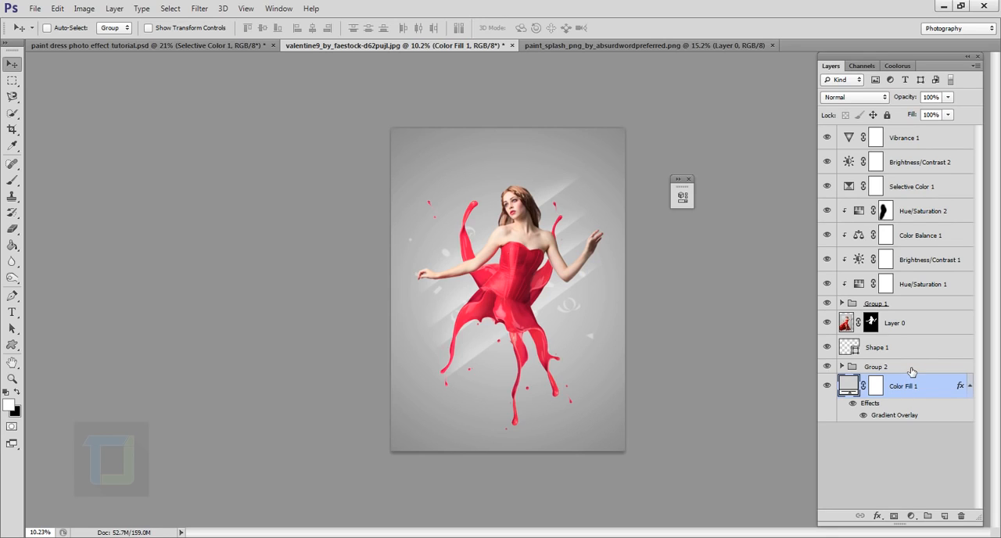
- Add a new empty layer above Vibrance 1 and replace the Brush tool's current brushes with the Assorted Brushes set
click(921, 138)
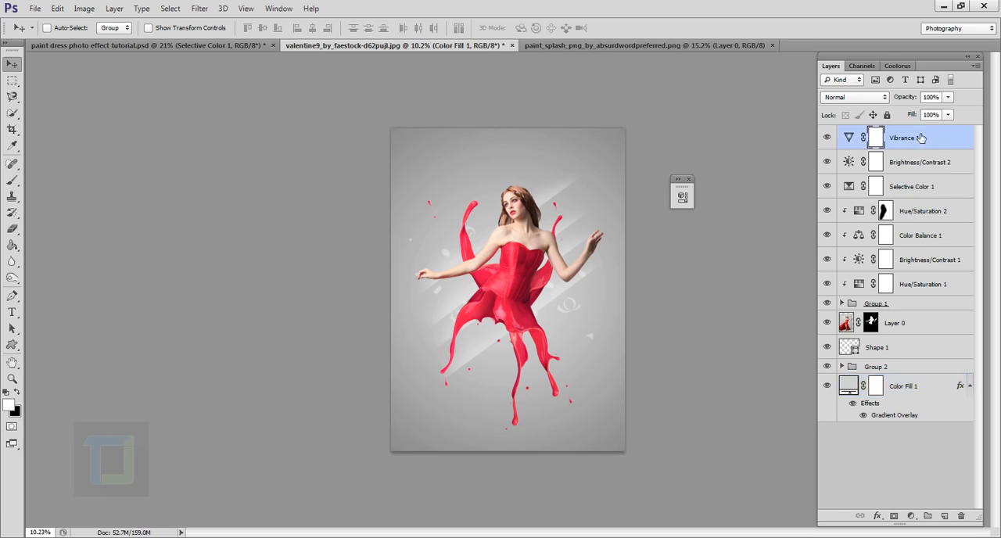
click(946, 516)
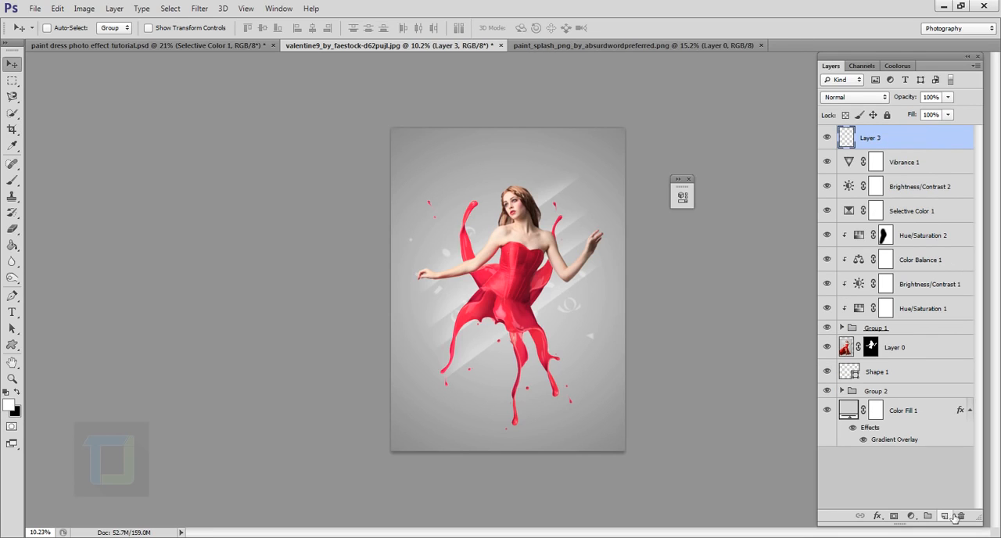
click(12, 181)
click(65, 29)
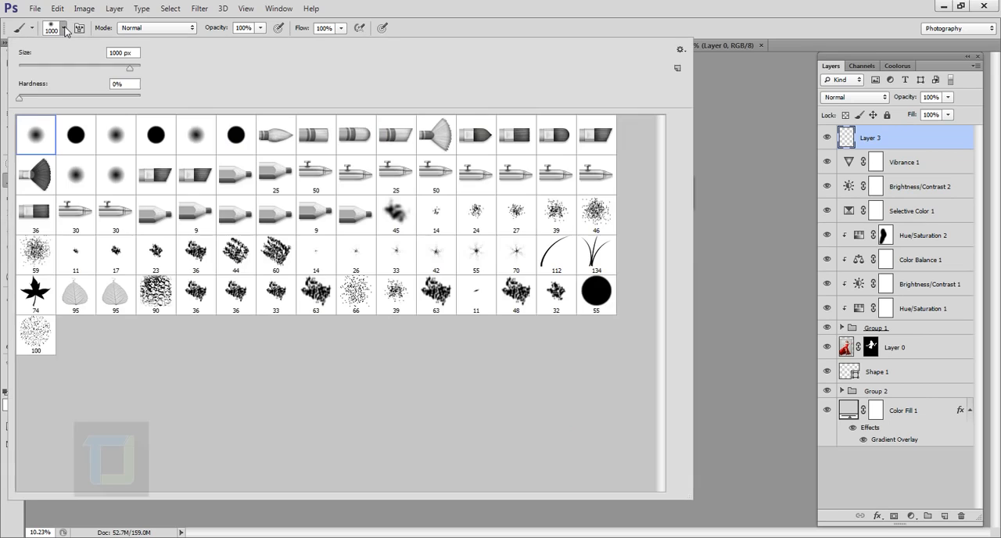
click(679, 51)
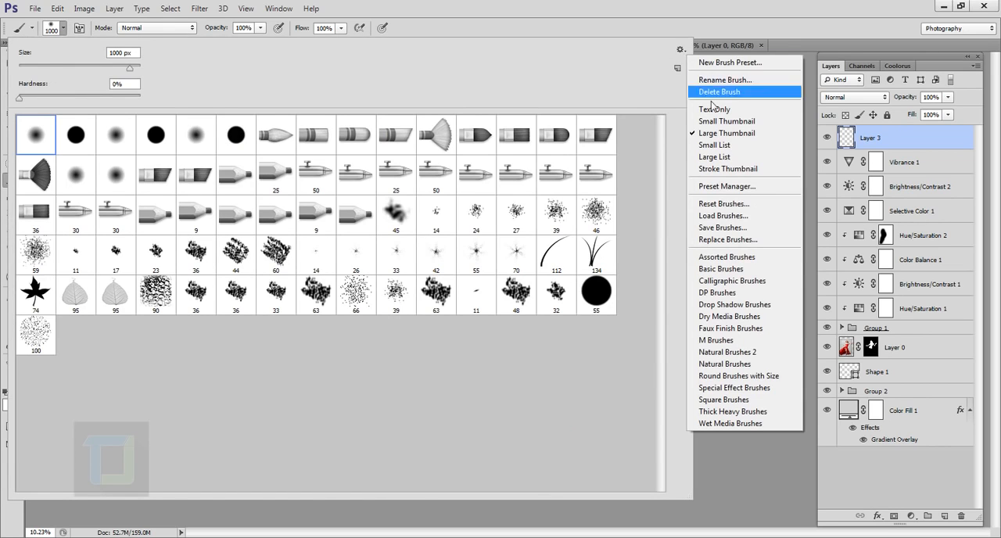
click(750, 258)
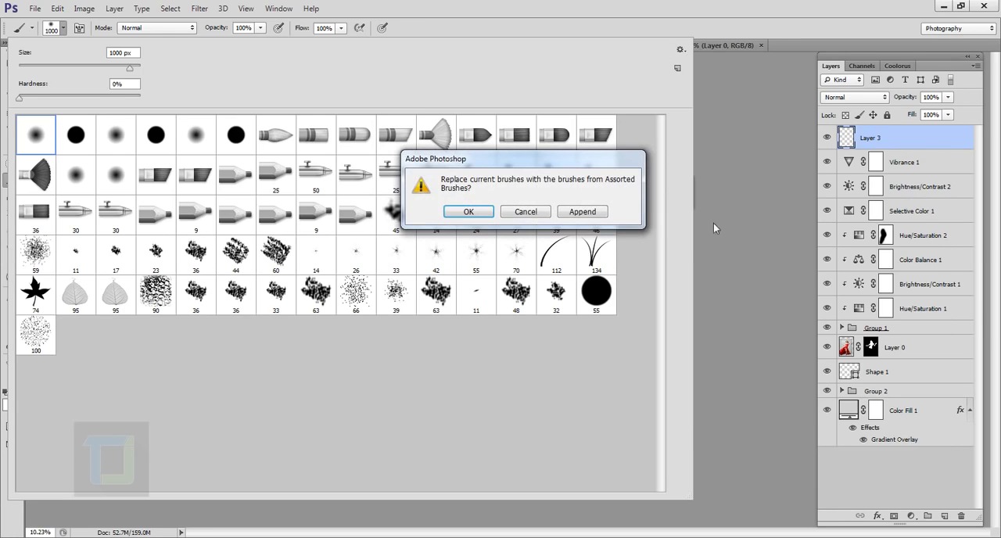
click(463, 213)
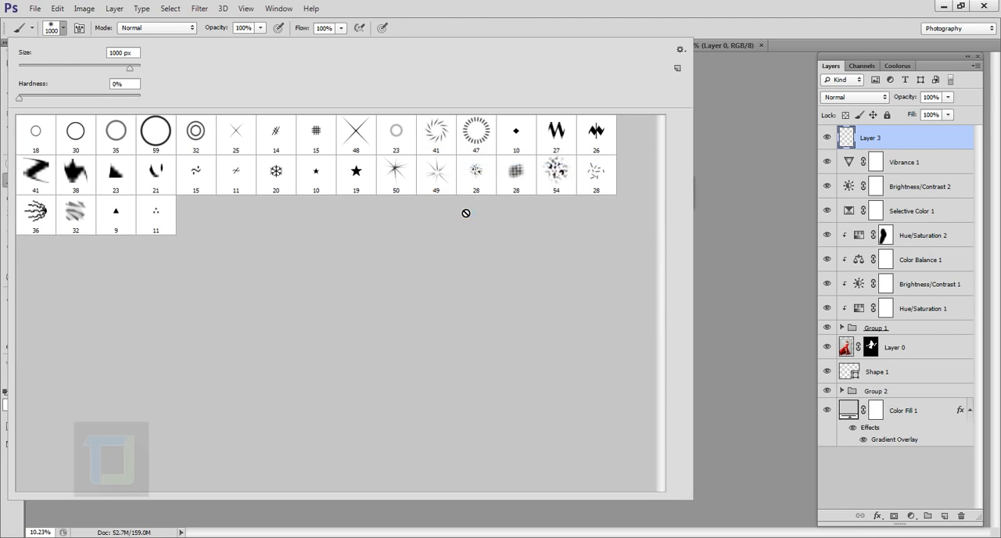
- Pick the Starburst - Small brush tip and enlarge it to 700 px
click(405, 179)
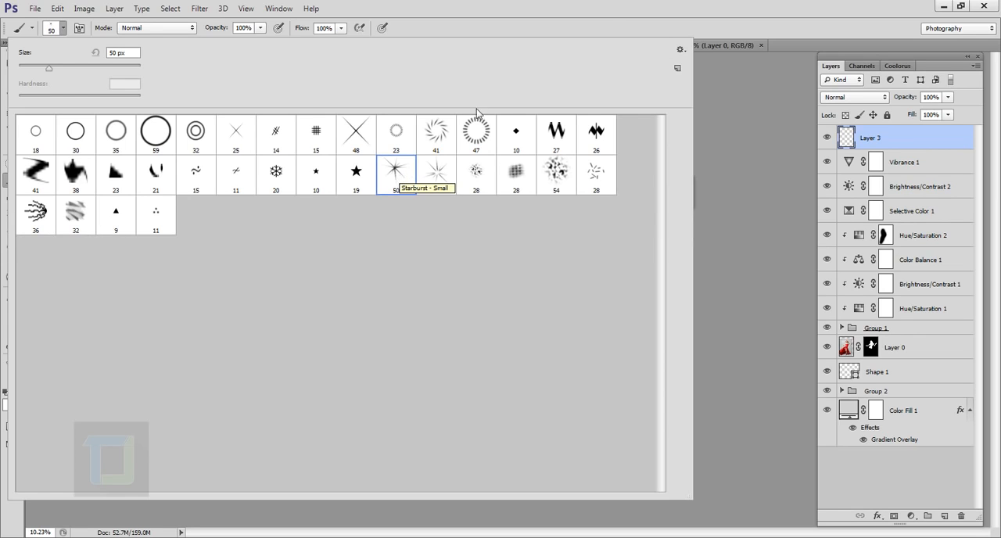
click(611, 9)
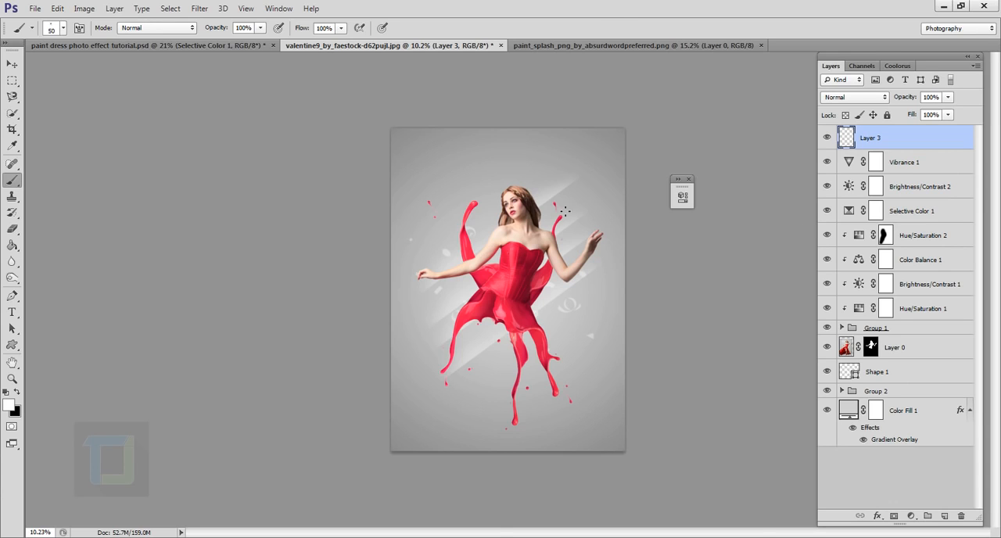
scroll(553, 211, up, 4)
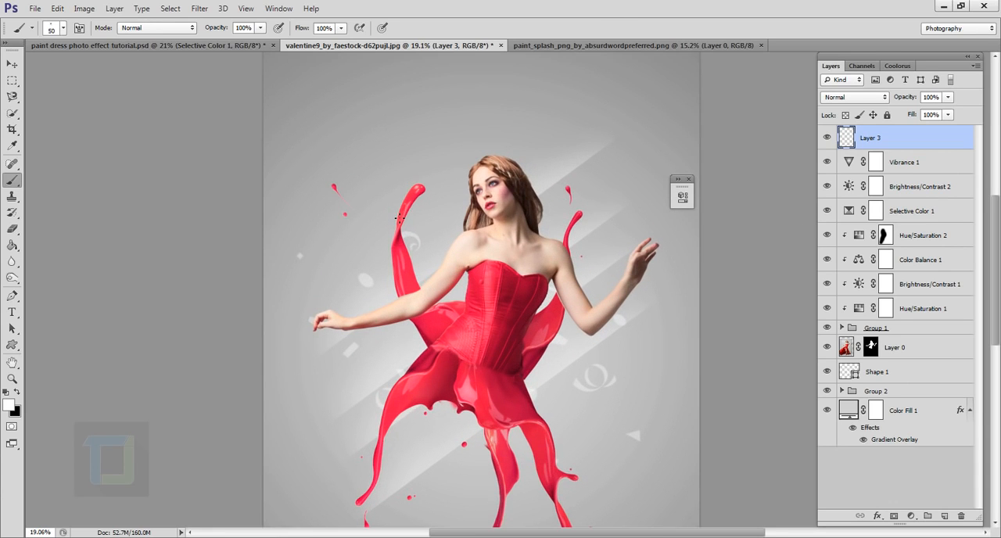
key(bracketright)
key(bracketright)
key(bracketright)
key(bracketright)
key(bracketright)
key(bracketright)
key(bracketright)
key(bracketright)
key(bracketright)
key(bracketright)
key(bracketright)
- Try a single white starburst stamp at the tip of the tall splash beside the model's head
click(413, 178)
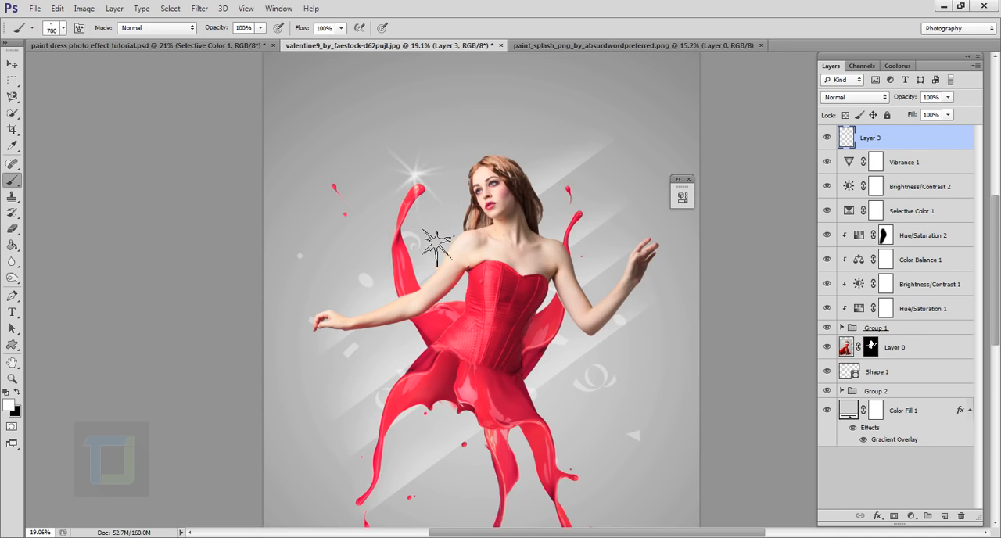
scroll(438, 250, down, 2)
key(ctrl+z)
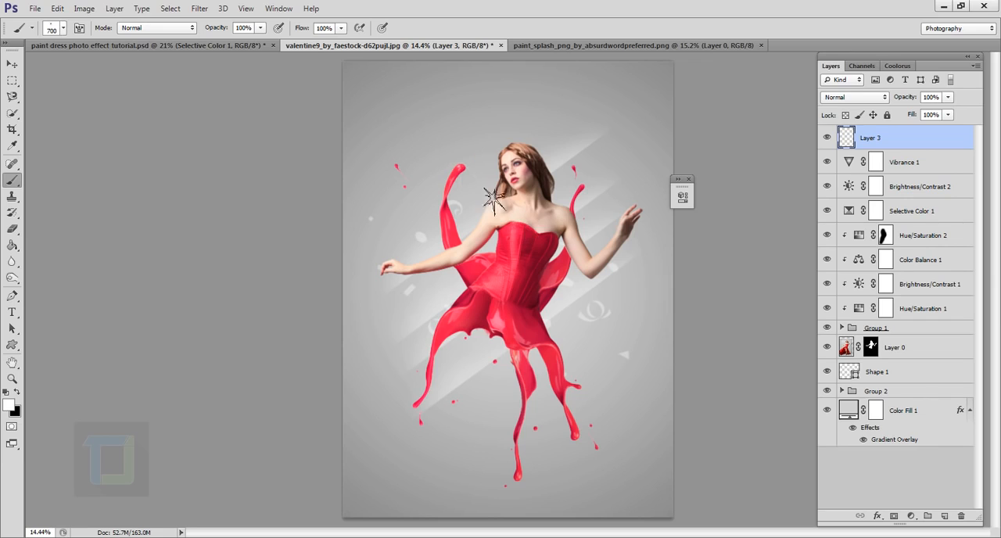
- Reduce the starburst brush to 400 px and stamp white sparkles by the tall splash tip, below the outstretched arm and beneath the skirt
key(bracketleft)
key(bracketleft)
key(bracketleft)
click(451, 151)
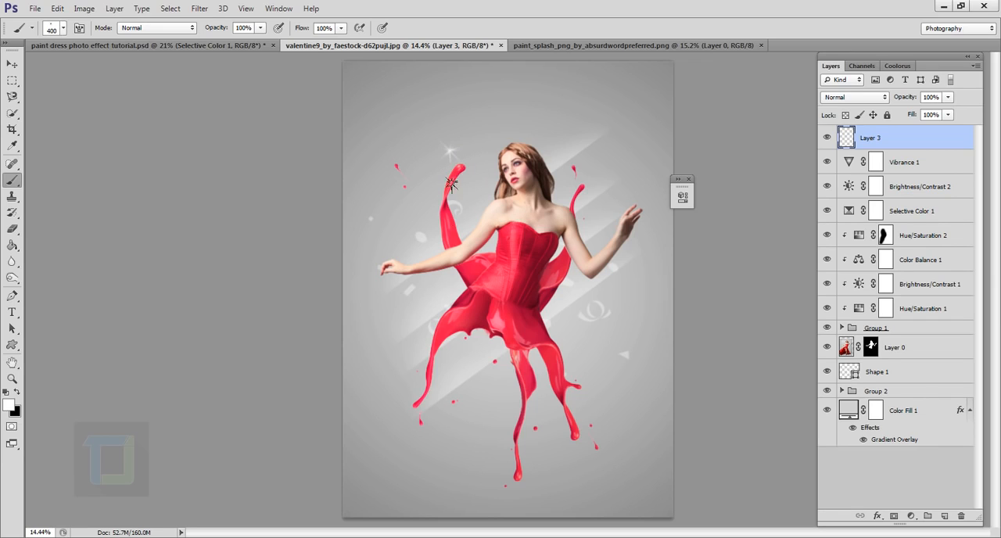
click(422, 289)
click(479, 379)
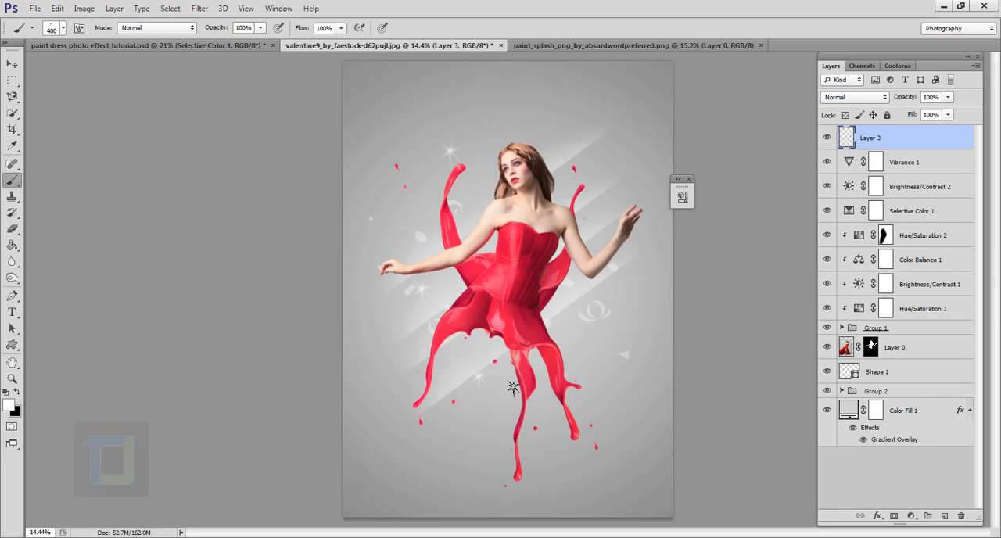
- Stamp further white starbursts around the figure, including above the raised hand and on both sides of the splash skirt
click(596, 349)
click(610, 157)
click(406, 357)
click(481, 428)
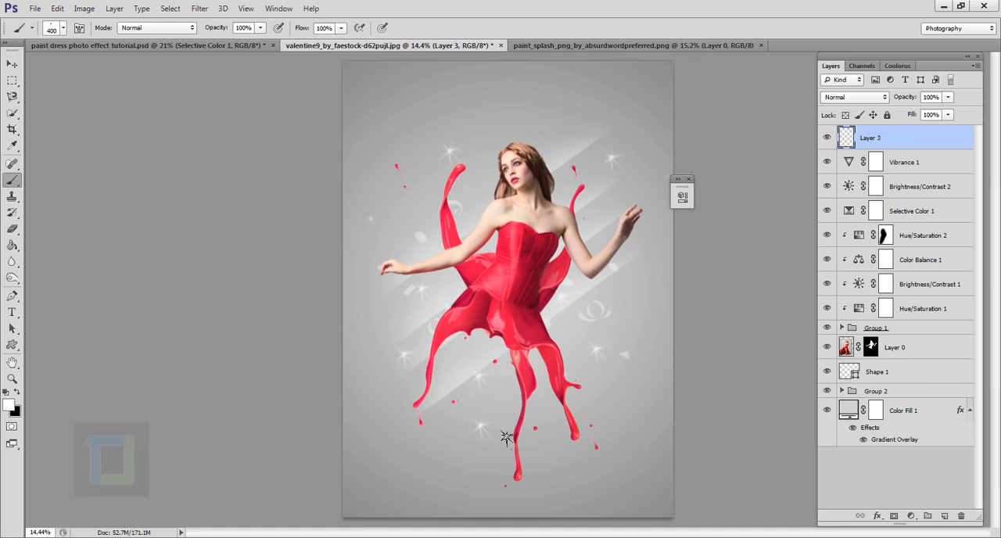
click(576, 431)
scroll(637, 360, down, 2)
scroll(563, 252, up, 2)
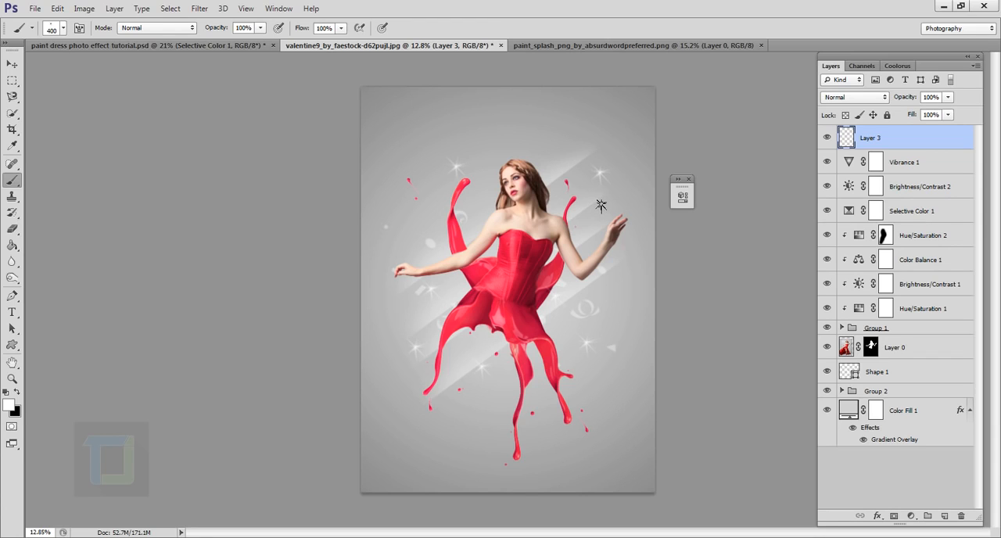
- Slightly lower the opacity of Group 2 to fade the light streaks
click(875, 390)
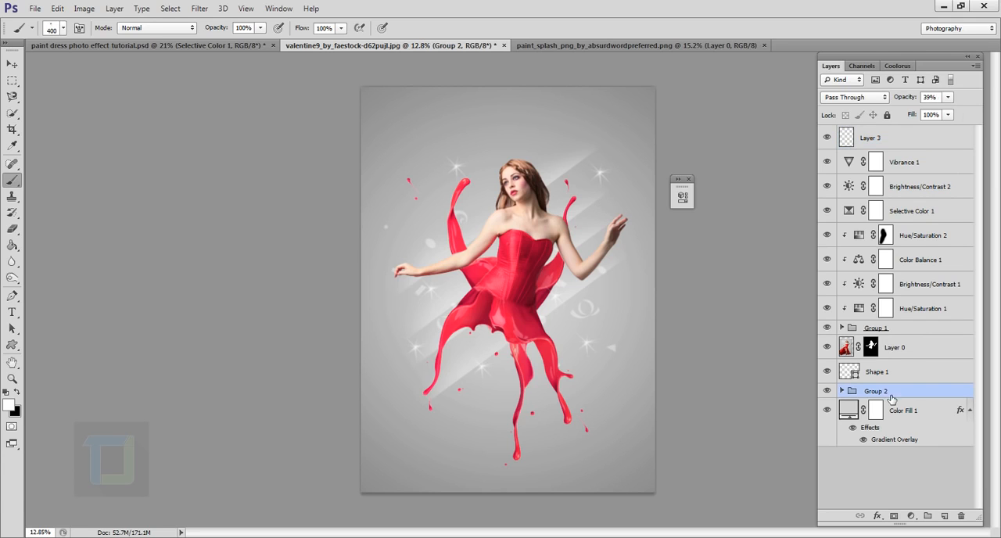
drag(908, 100, 903, 100)
- Rotate the Shape 1 confetti by 90°, shift it slightly and enlarge it a little from the corner
click(877, 373)
key(ctrl+t)
drag(618, 161, 647, 395)
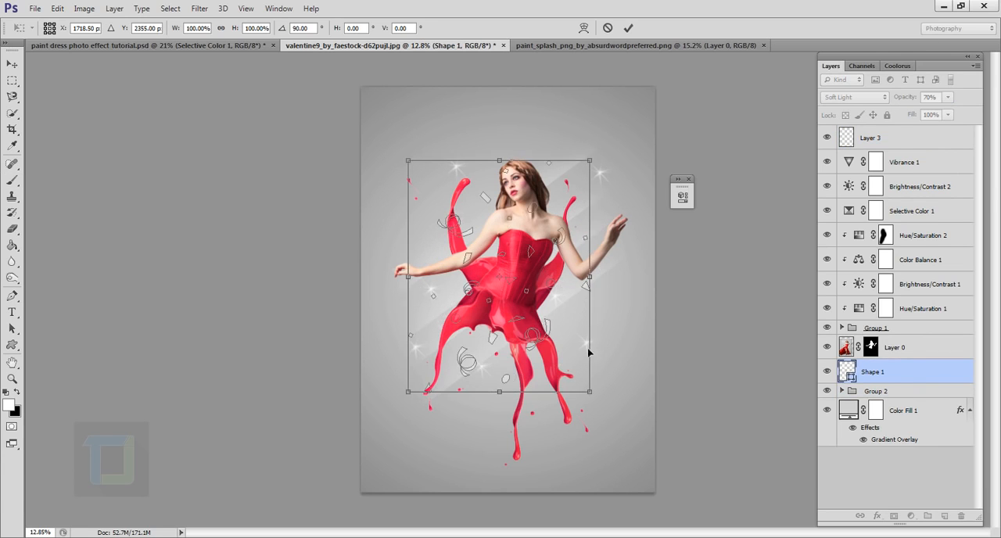
drag(540, 319, 547, 321)
drag(596, 163, 602, 156)
click(628, 28)
- Set the opacity of Shape 1 to 45%
click(923, 309)
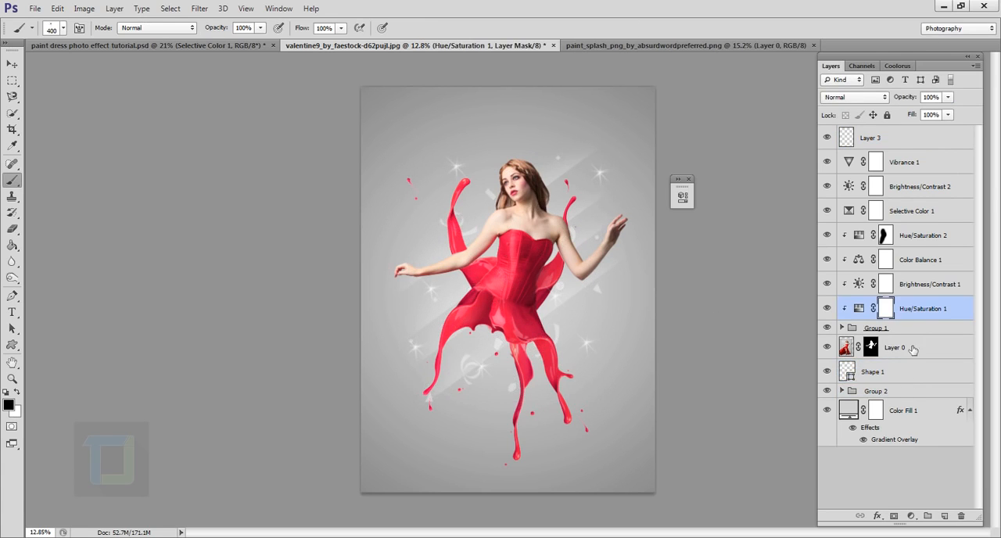
click(899, 373)
drag(909, 99, 898, 98)
click(899, 349)
click(916, 165)
scroll(688, 211, down, 2)
click(884, 138)
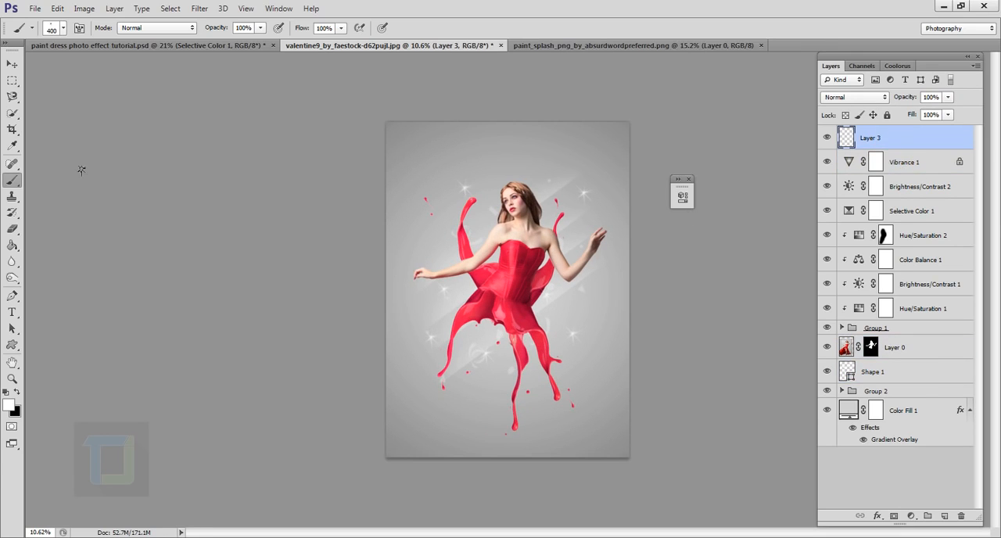
click(906, 164)
click(874, 115)
click(874, 115)
click(883, 138)
scroll(592, 403, up, 1)
- Stamp two more white starbursts on Layer 3, one beside the model's head and one below the skirt
click(899, 372)
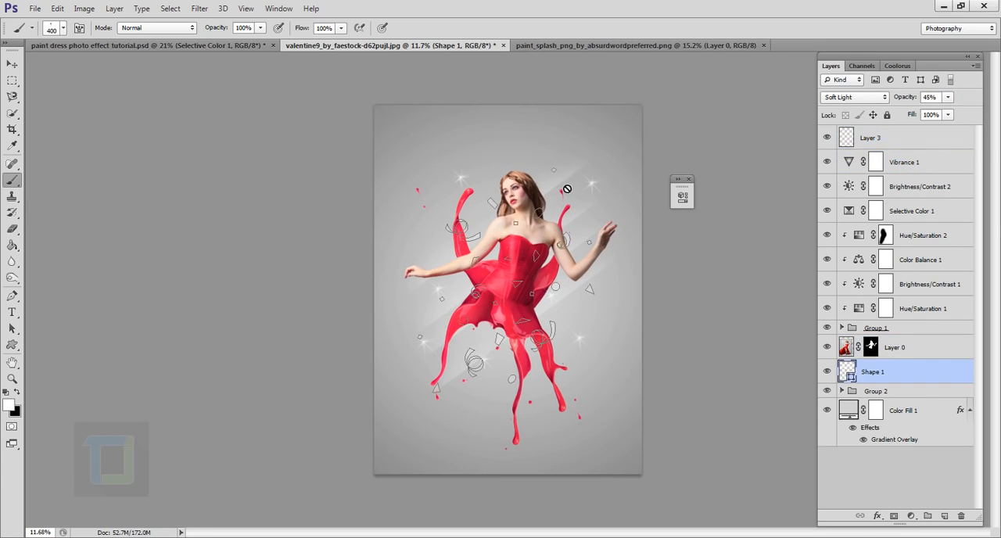
click(911, 146)
scroll(708, 313, up, 1)
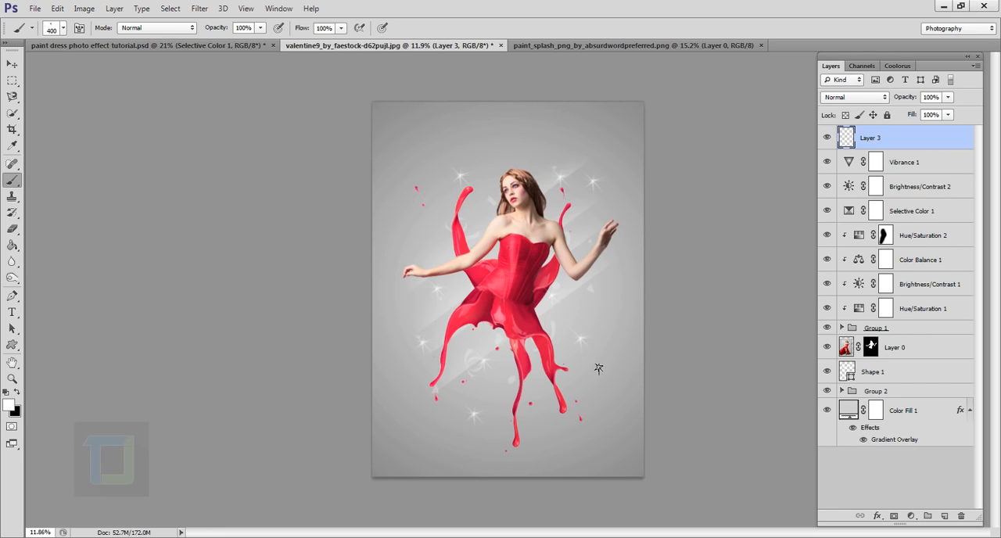
scroll(598, 369, up, 1)
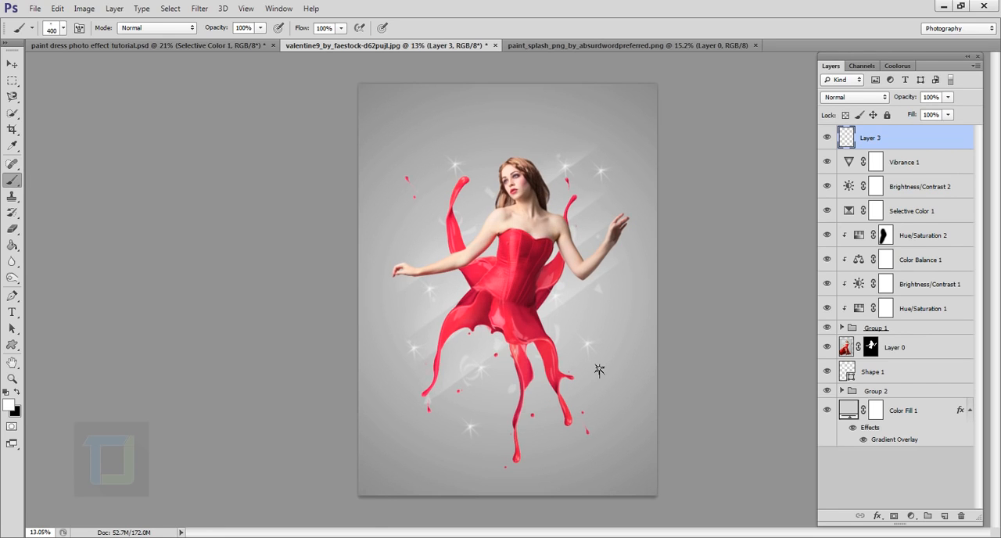
scroll(598, 369, up, 1)
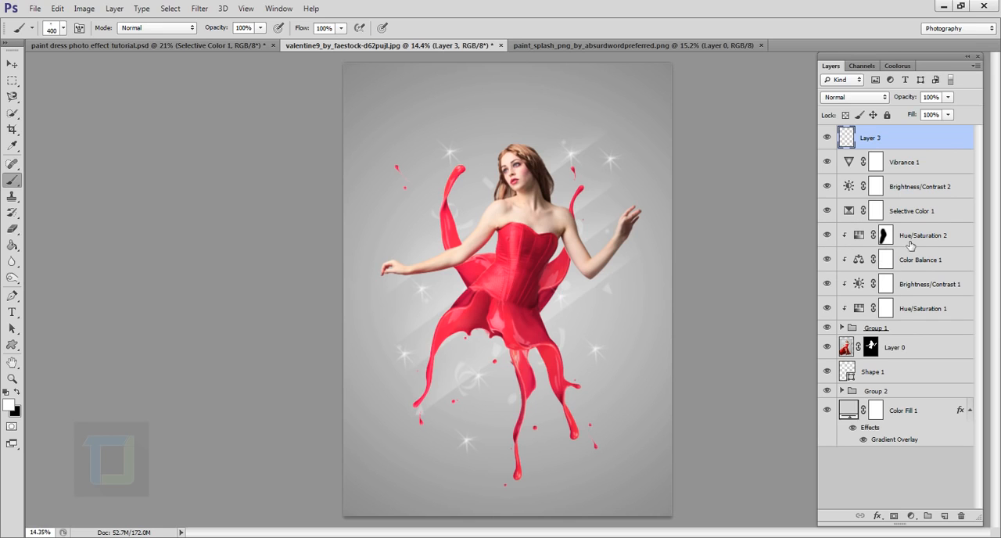
- Isolate Group 1 with Hue/Saturation 1, restore all layers, and compare the image with Selective Color 1 hidden and shown
alt+click(834, 311)
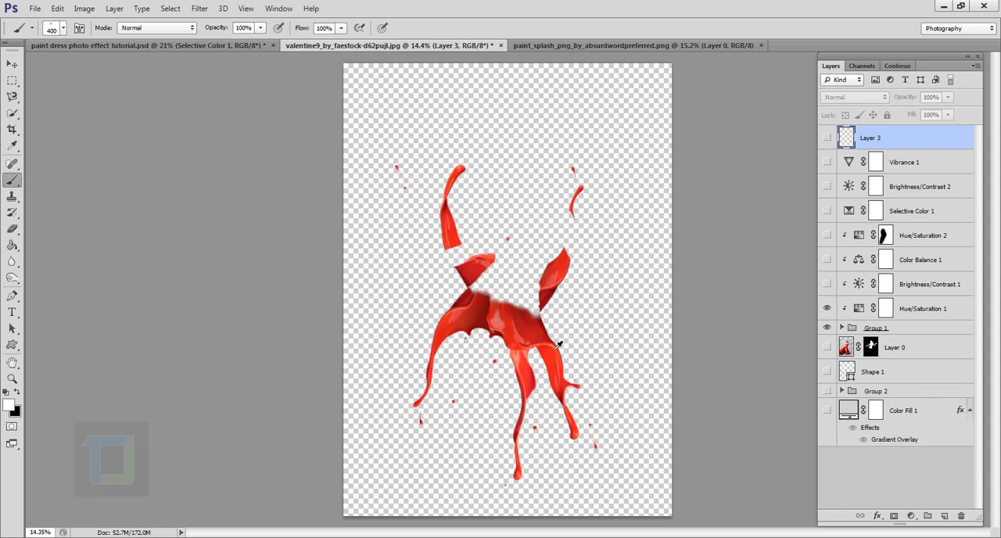
alt+click(832, 331)
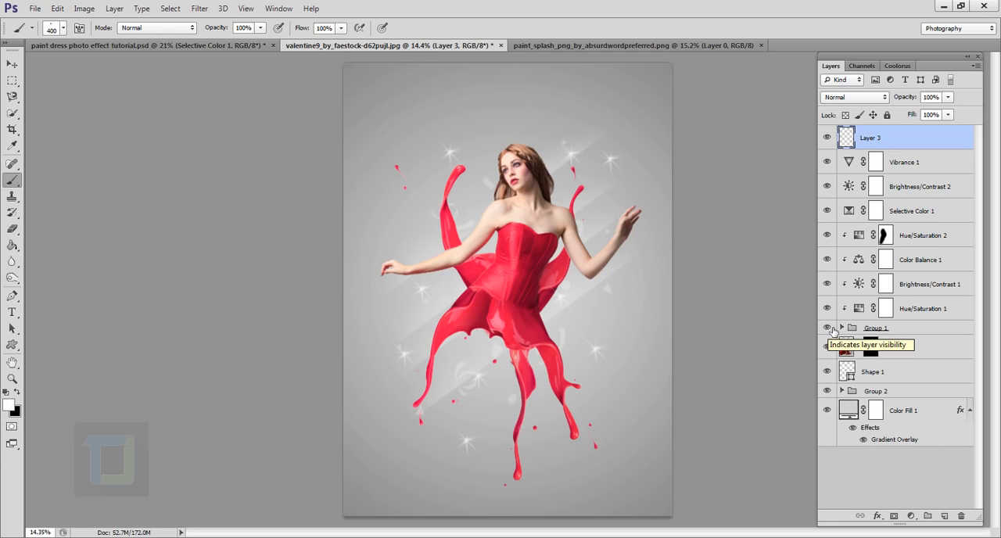
click(863, 288)
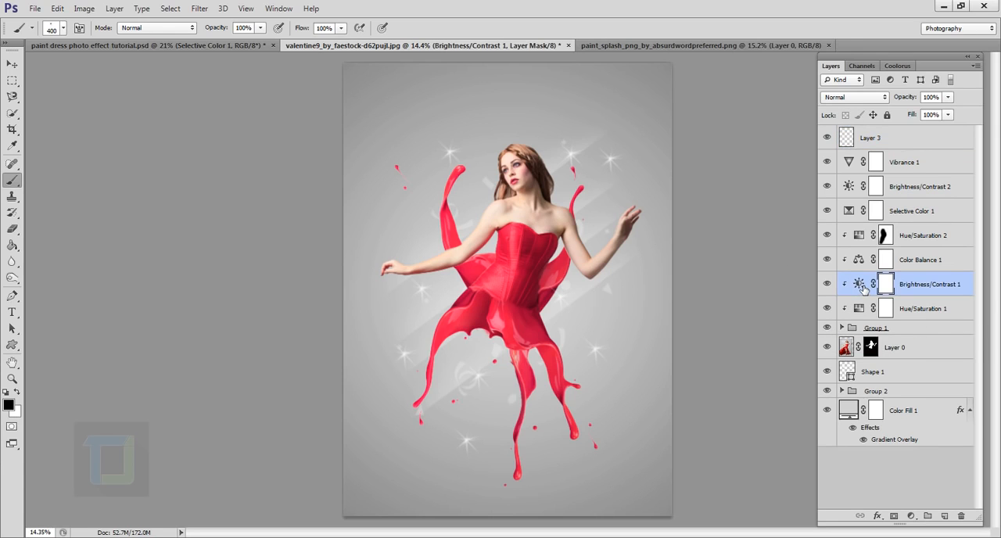
click(826, 211)
click(826, 211)
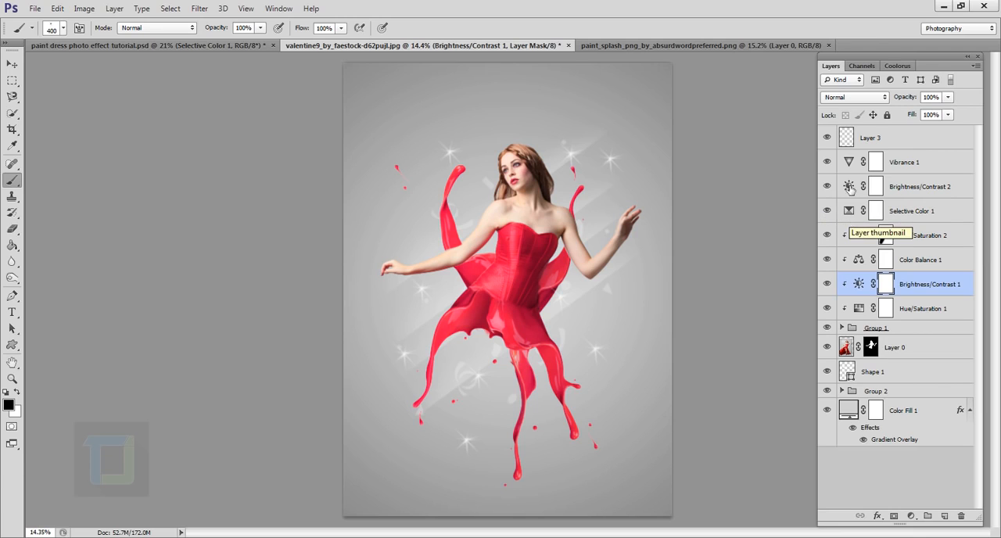
scroll(687, 232, down, 1)
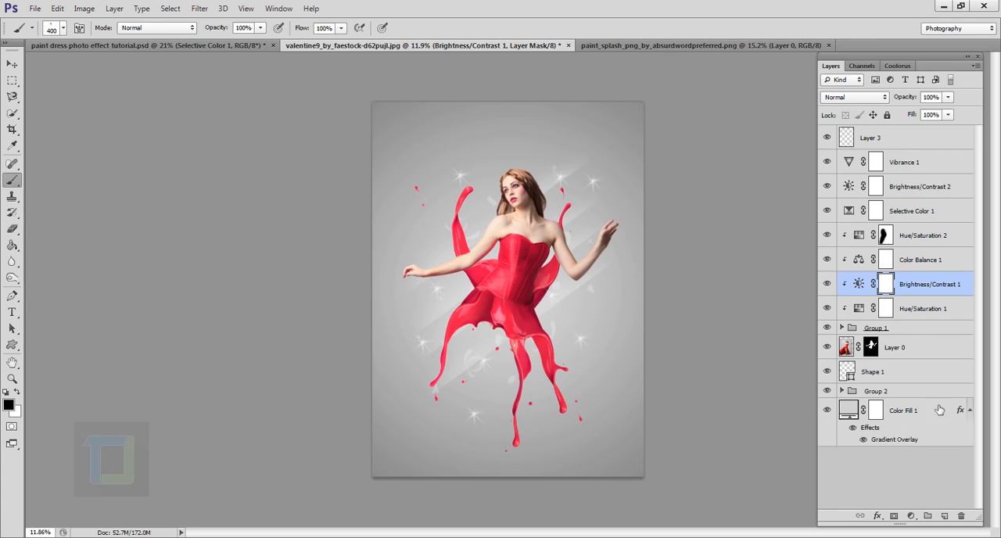
- Choose the 20 px snowflake brush tip for the Brush tool
click(63, 27)
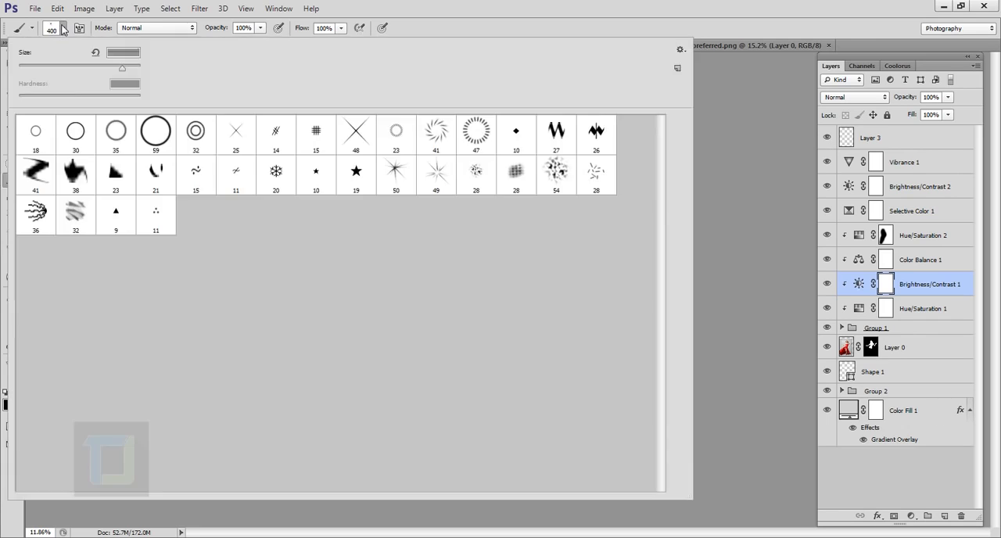
click(286, 177)
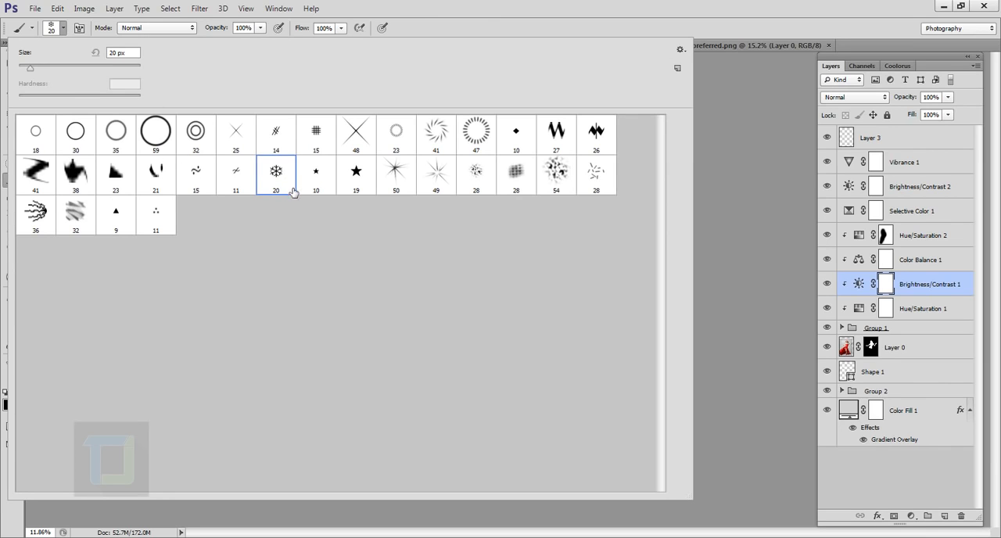
click(524, 3)
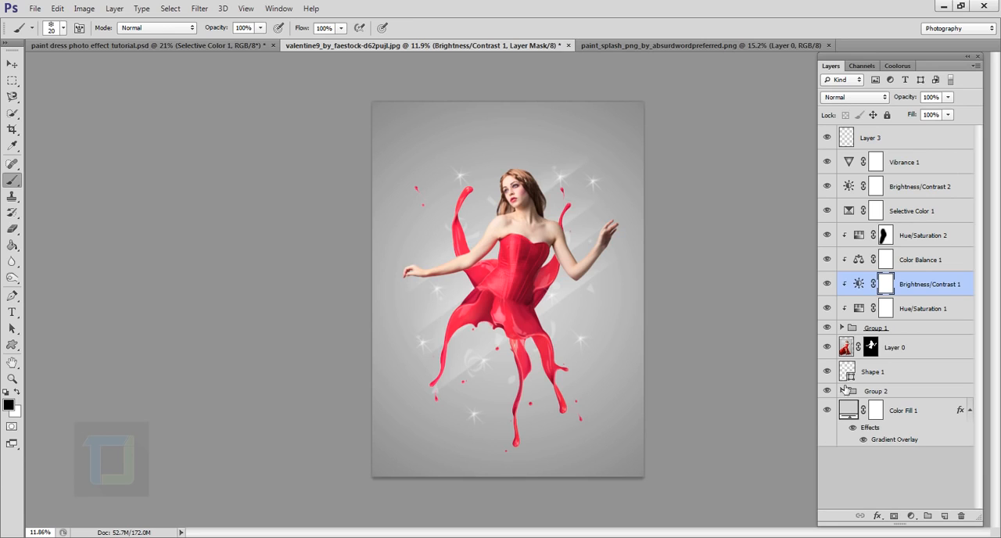
- Compare the artwork with Shape 1 hidden and shown, and look at the Custom Shape tool's available shapes
scroll(762, 374, up, 3)
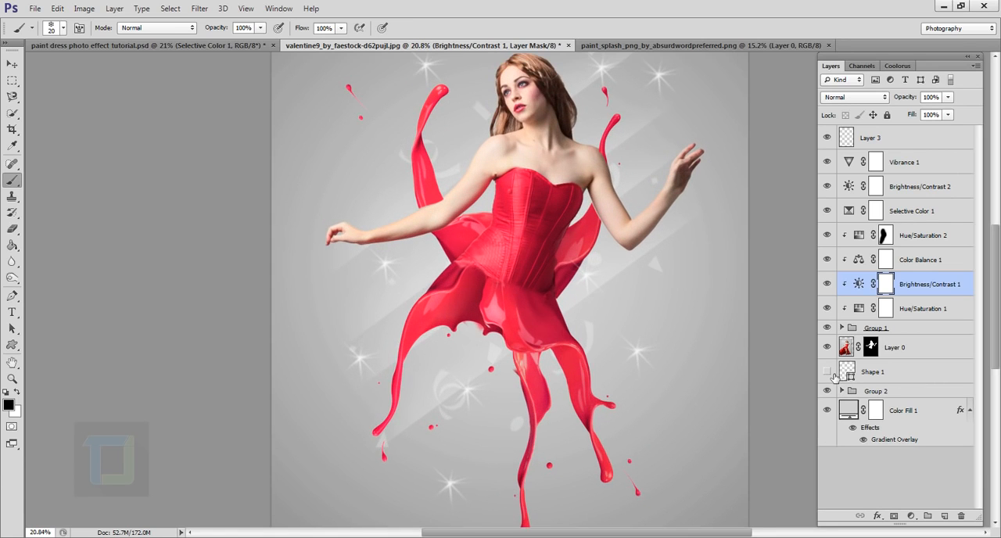
scroll(393, 90, down, 2)
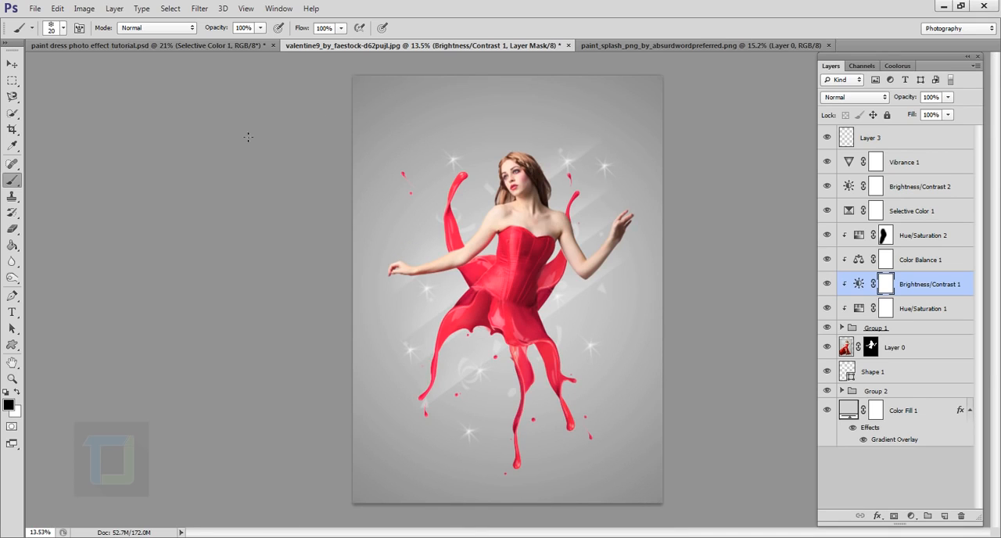
click(12, 344)
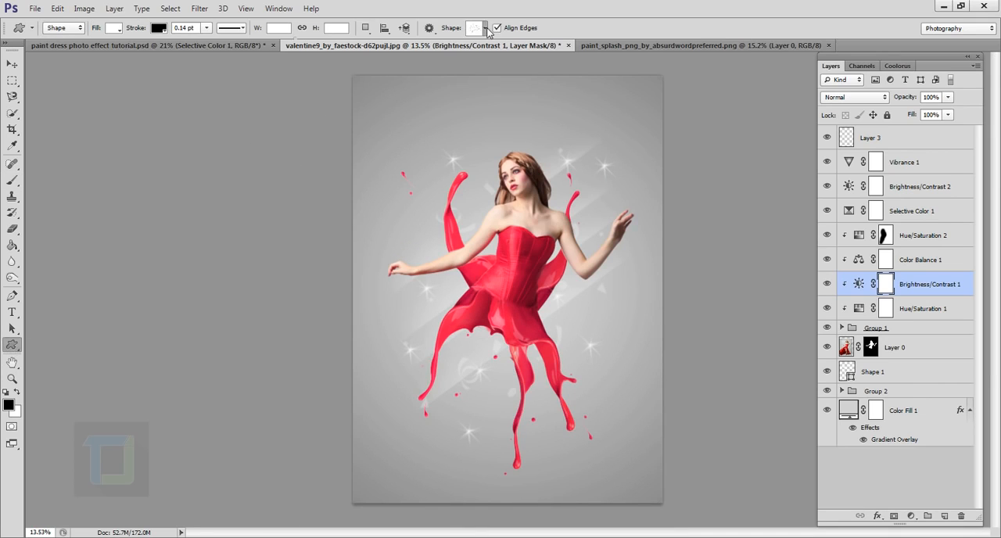
click(485, 28)
click(486, 29)
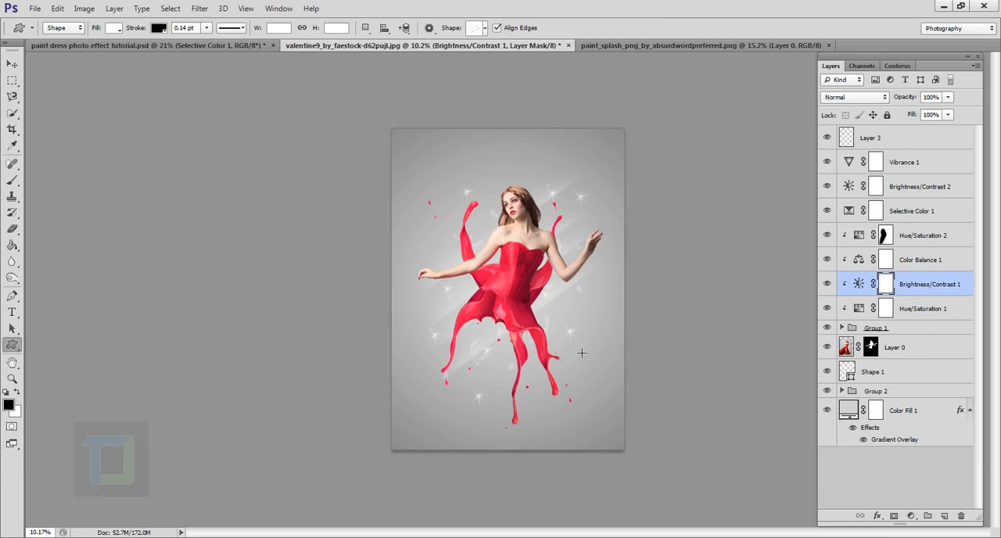
- Examine the finished paint-splash dress composition in close-up and as a whole
scroll(583, 353, up, 2)
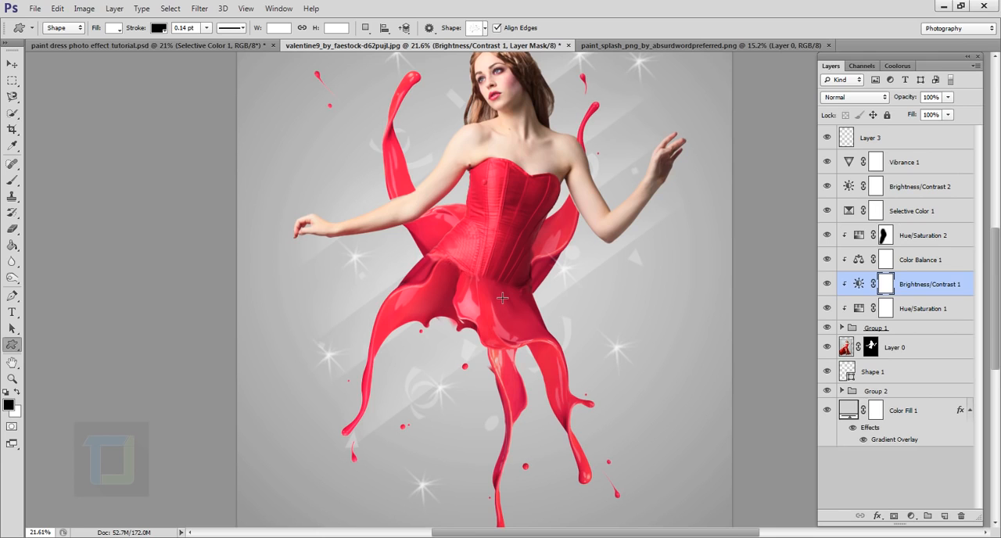
scroll(501, 297, down, 2)
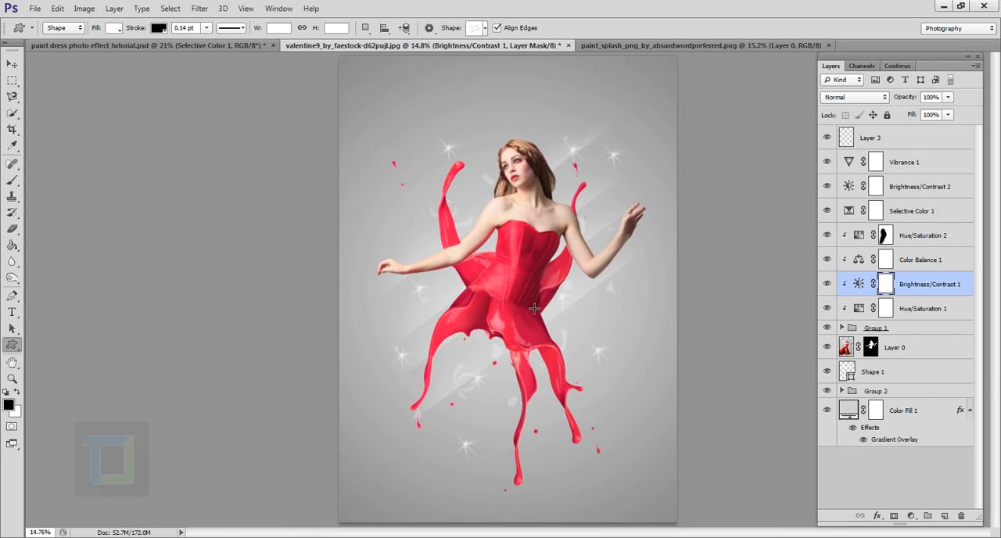
scroll(531, 326, up, 1)
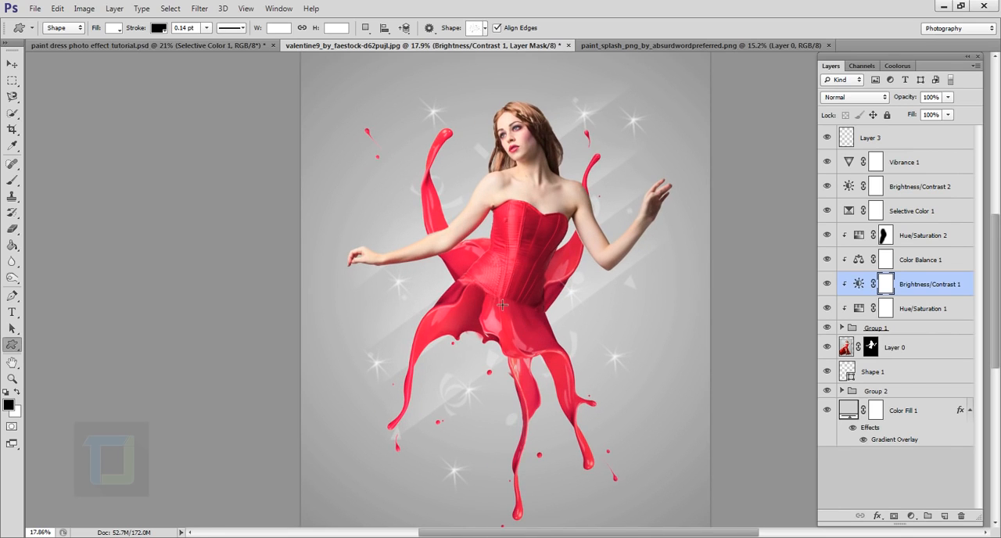
scroll(519, 310, up, 2)
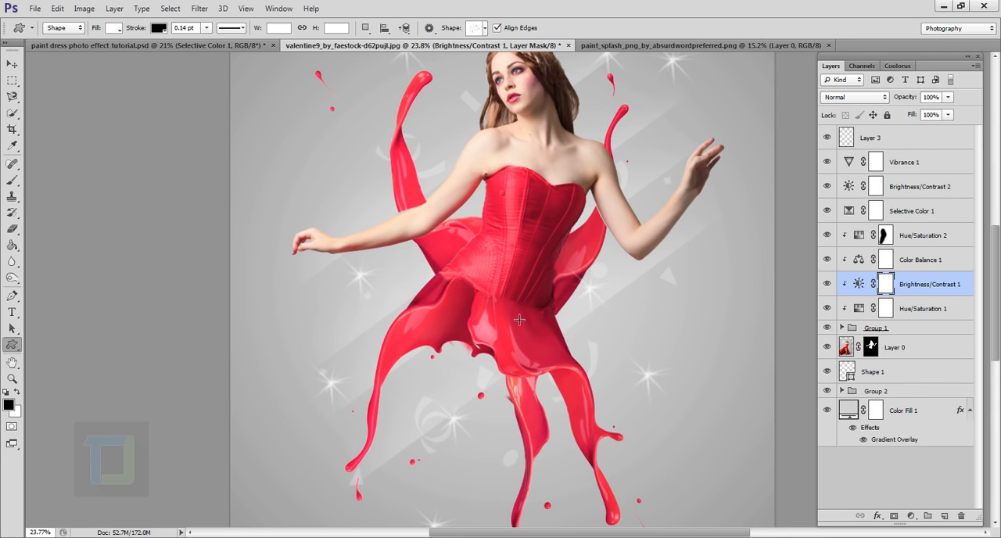
scroll(519, 320, down, 1)
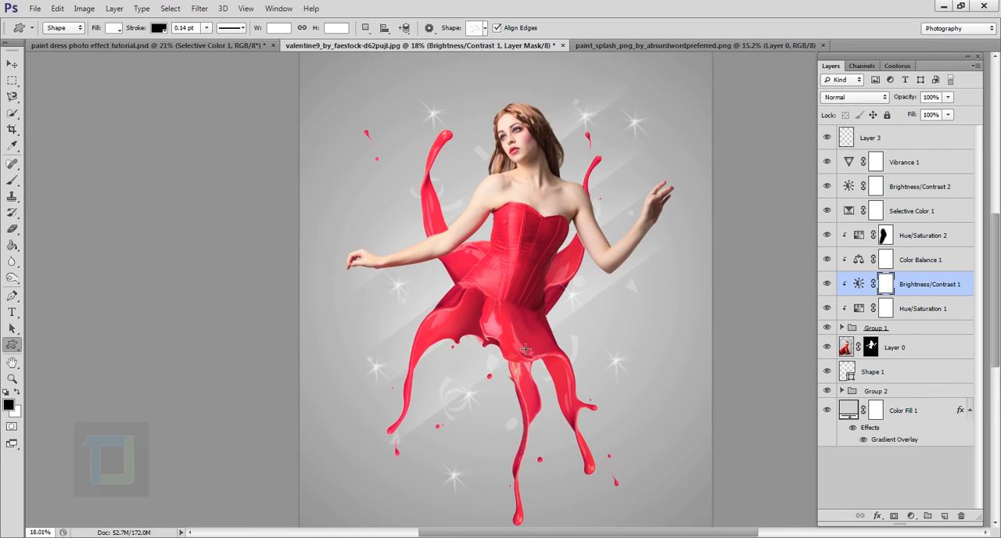
scroll(531, 315, down, 1)
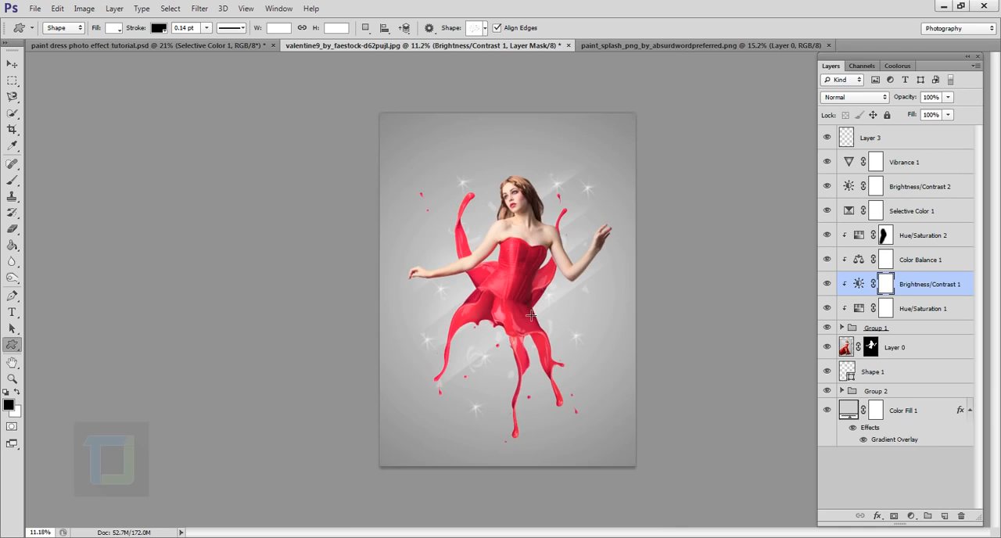
scroll(531, 315, down, 1)
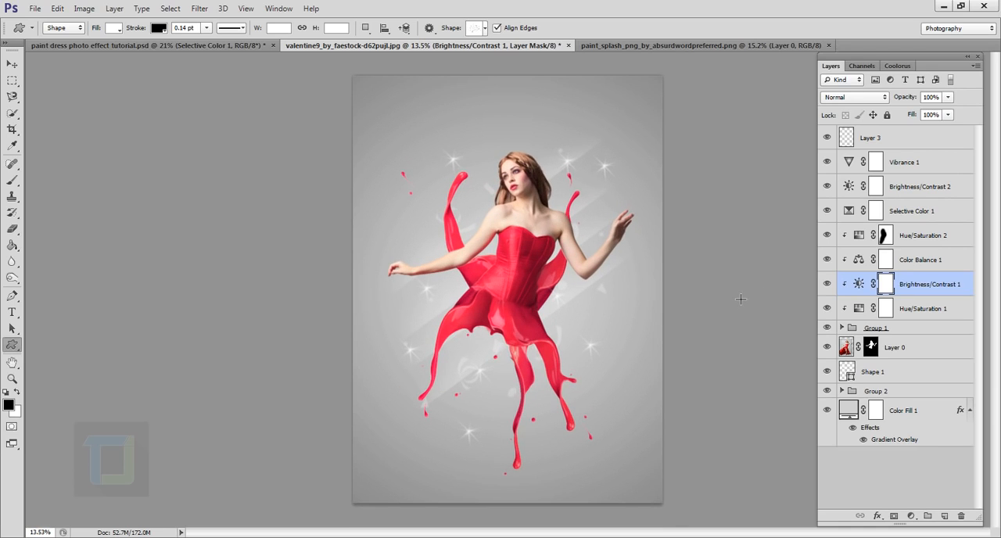